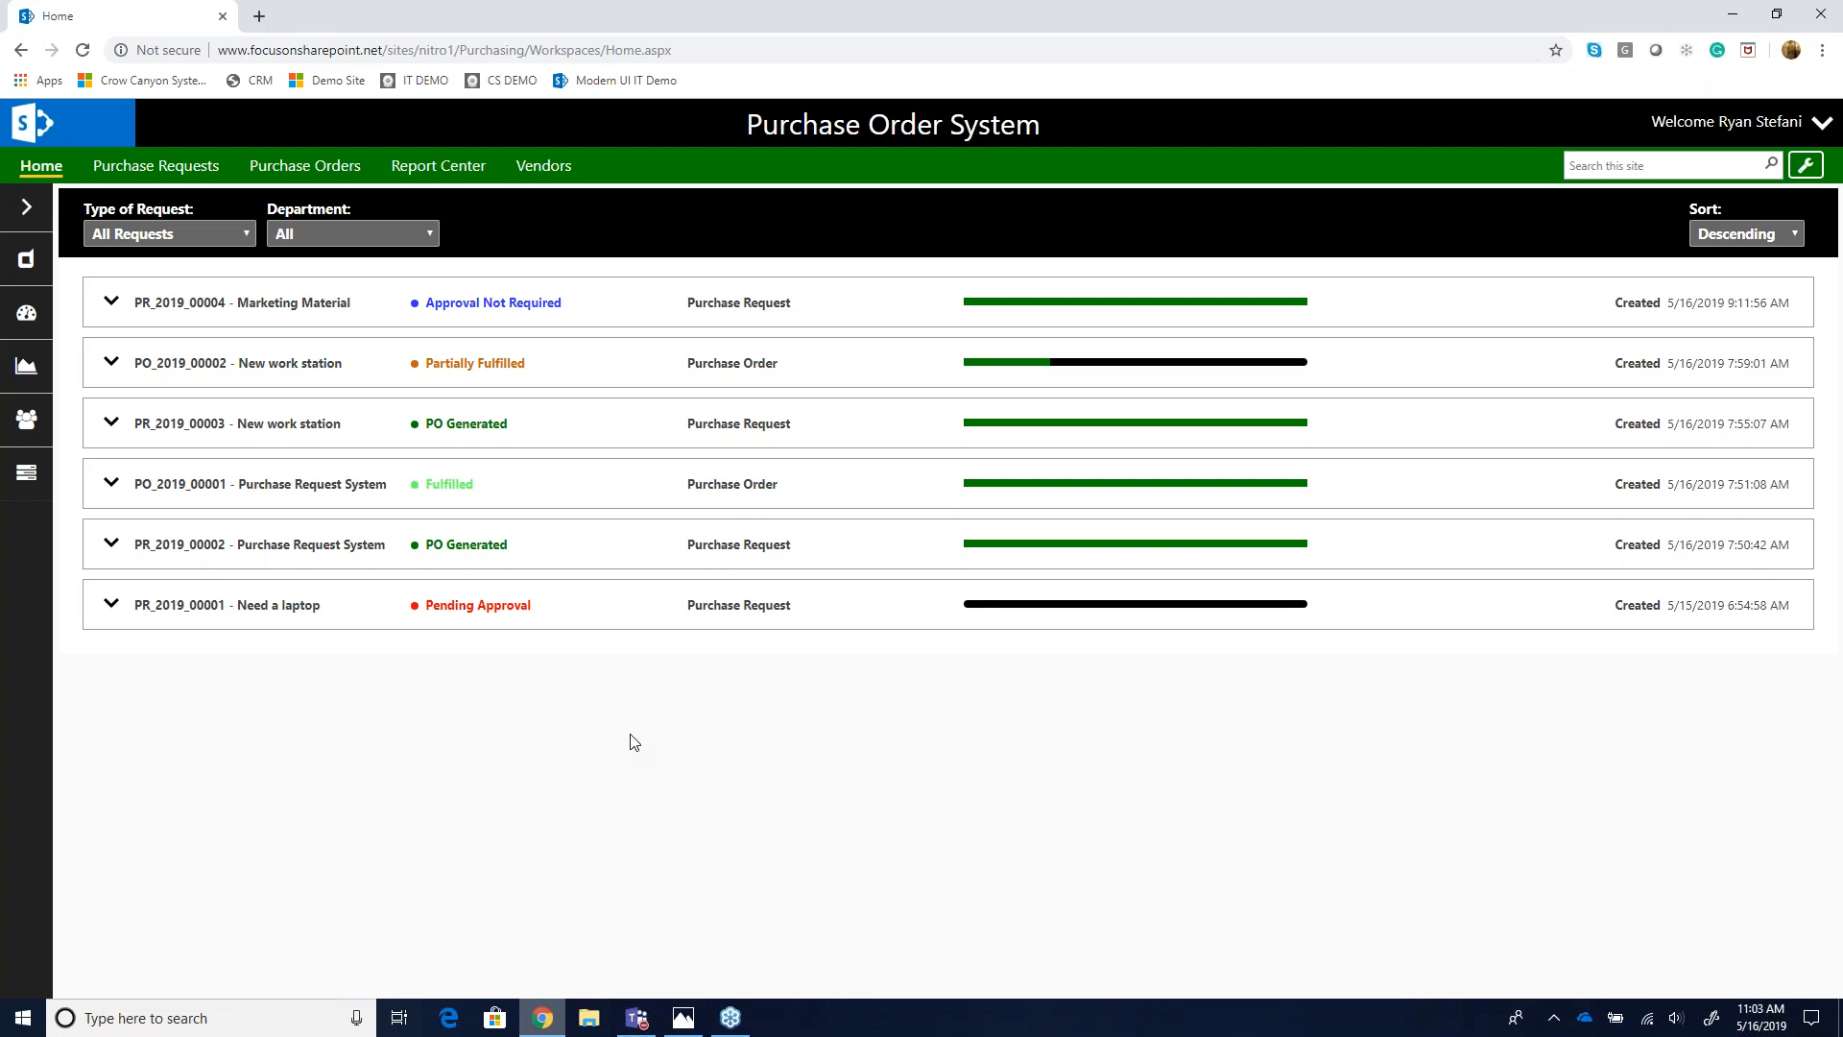
# - Review the request type filter options and expand the first two requests on the home list to inspect their details
pyautogui.click(245, 232)
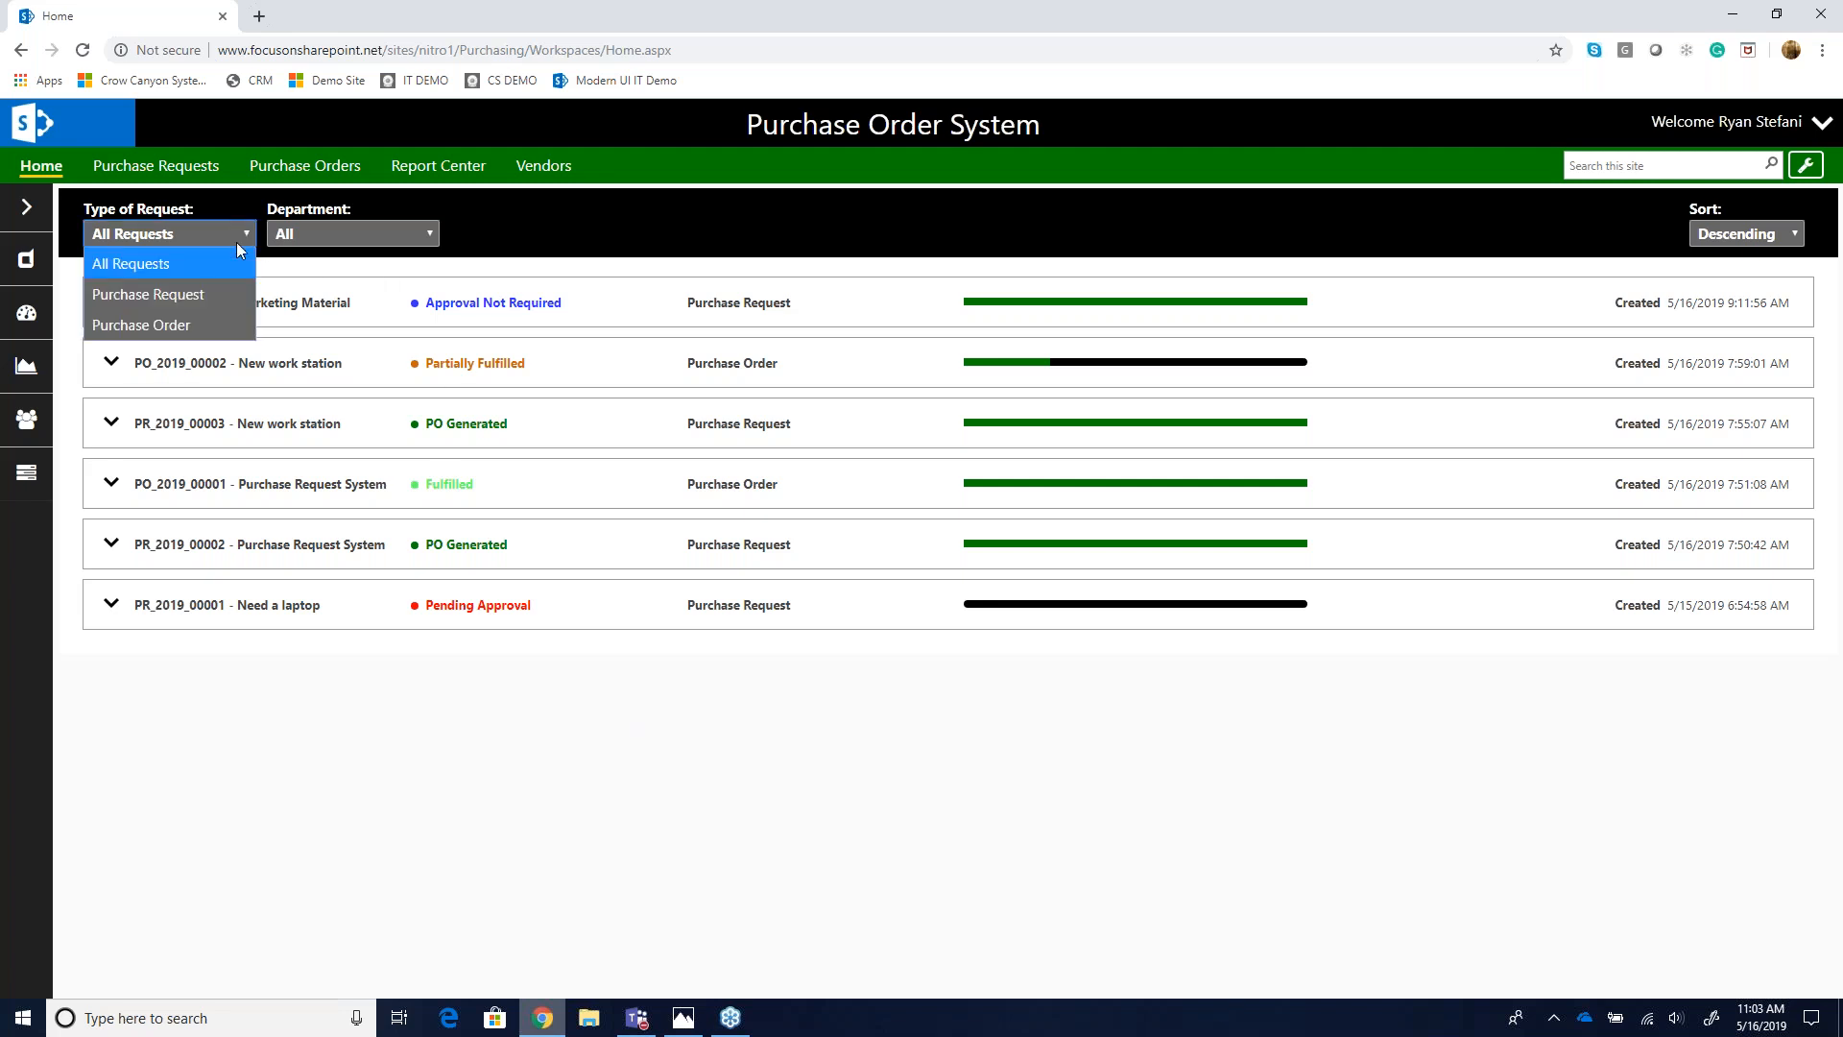
pyautogui.click(322, 775)
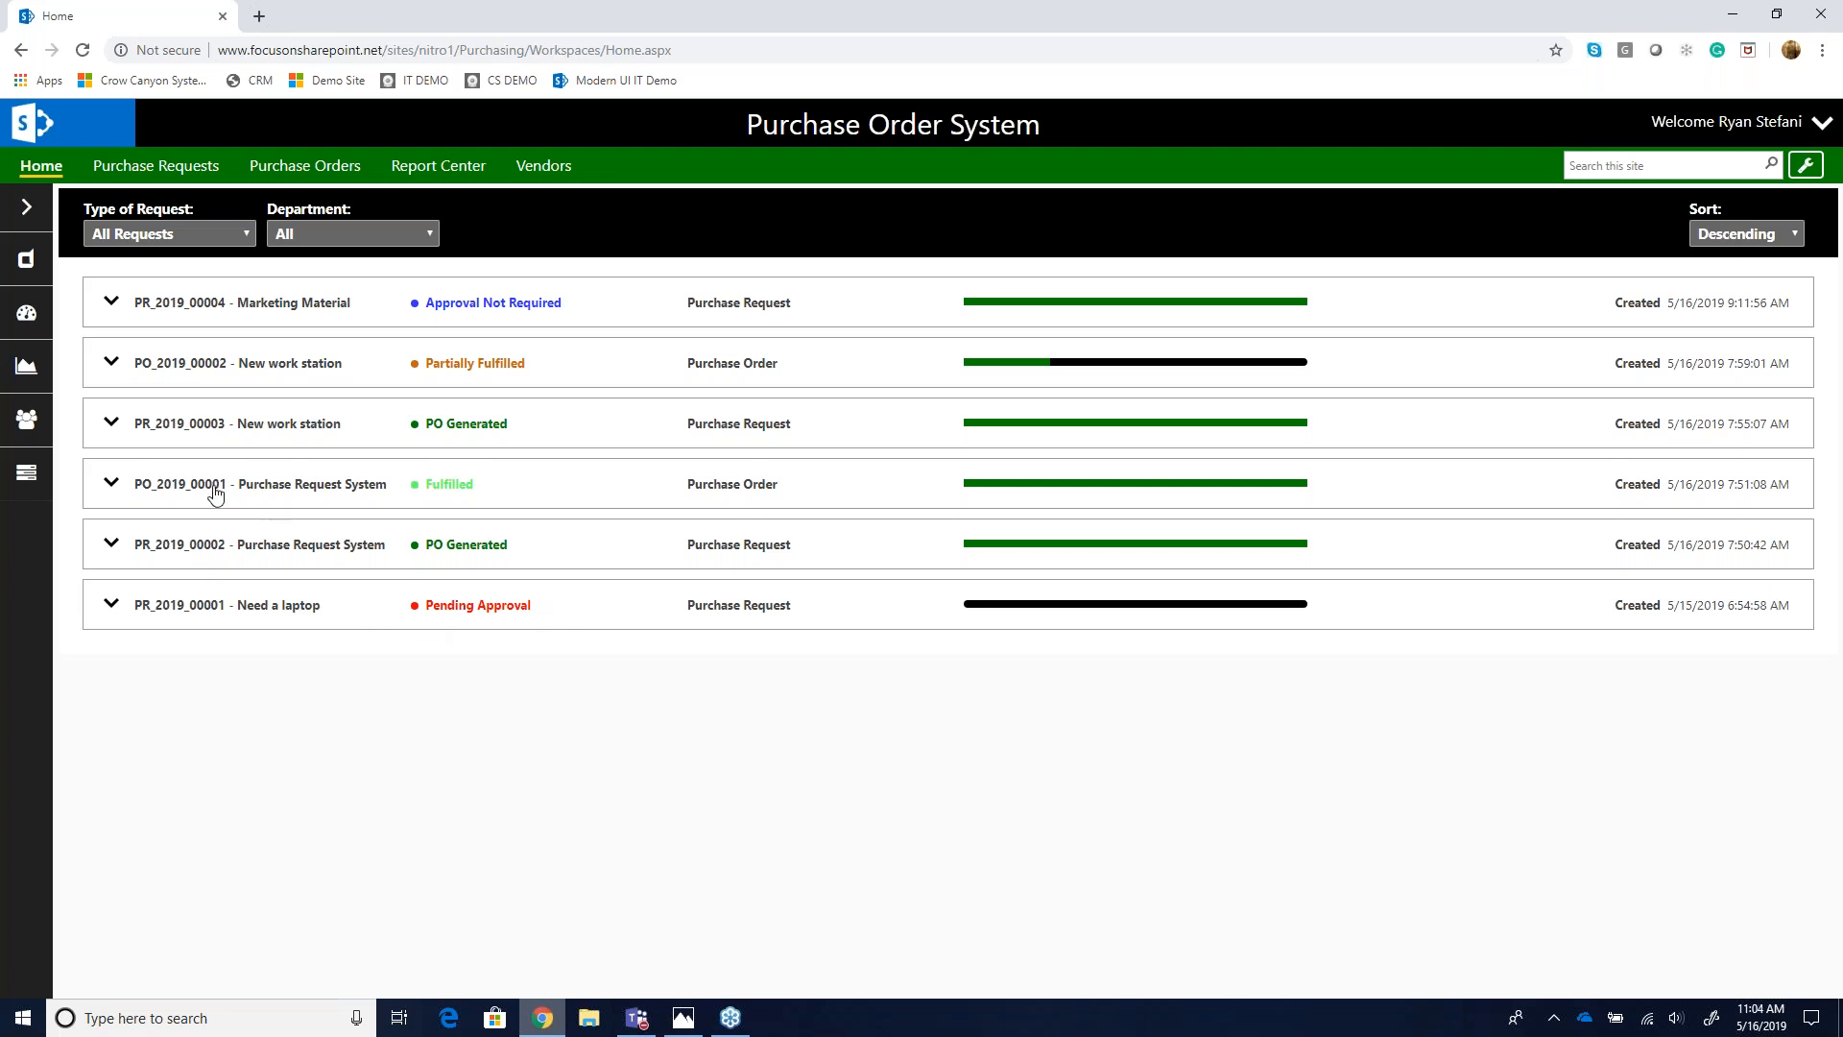
pyautogui.click(114, 307)
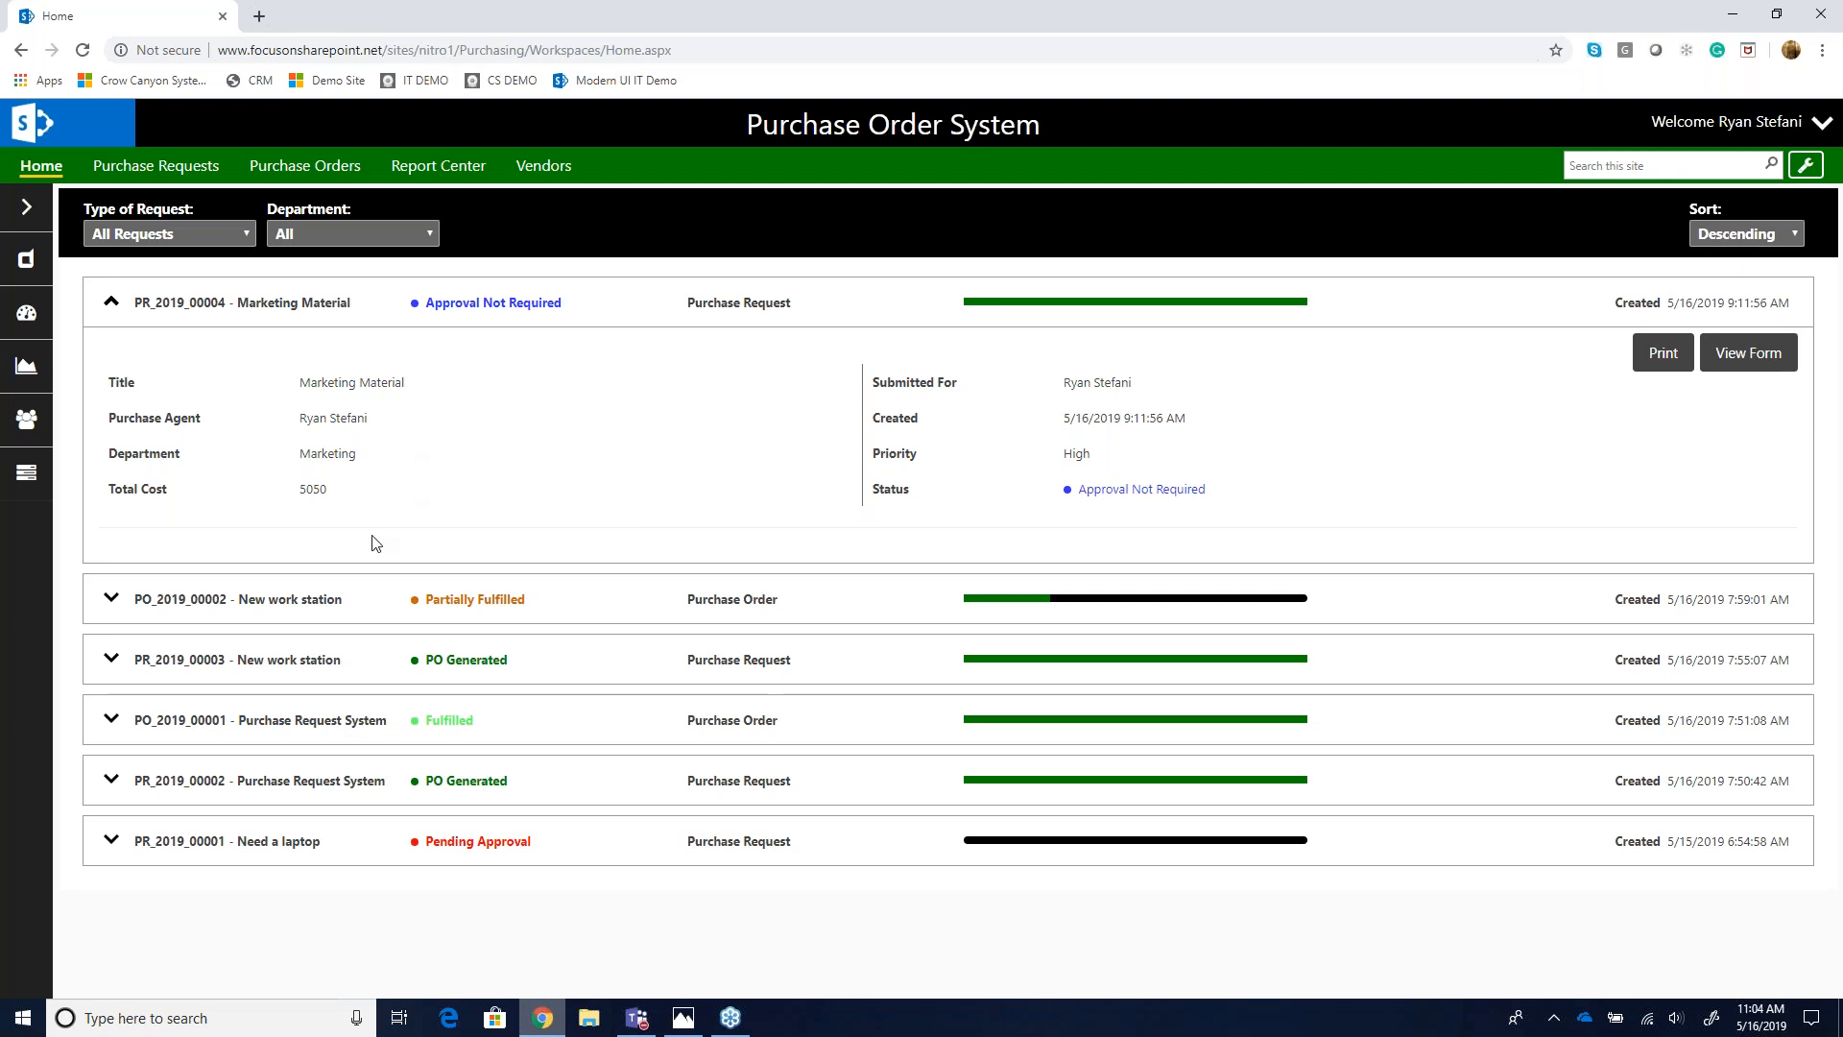
pyautogui.click(240, 612)
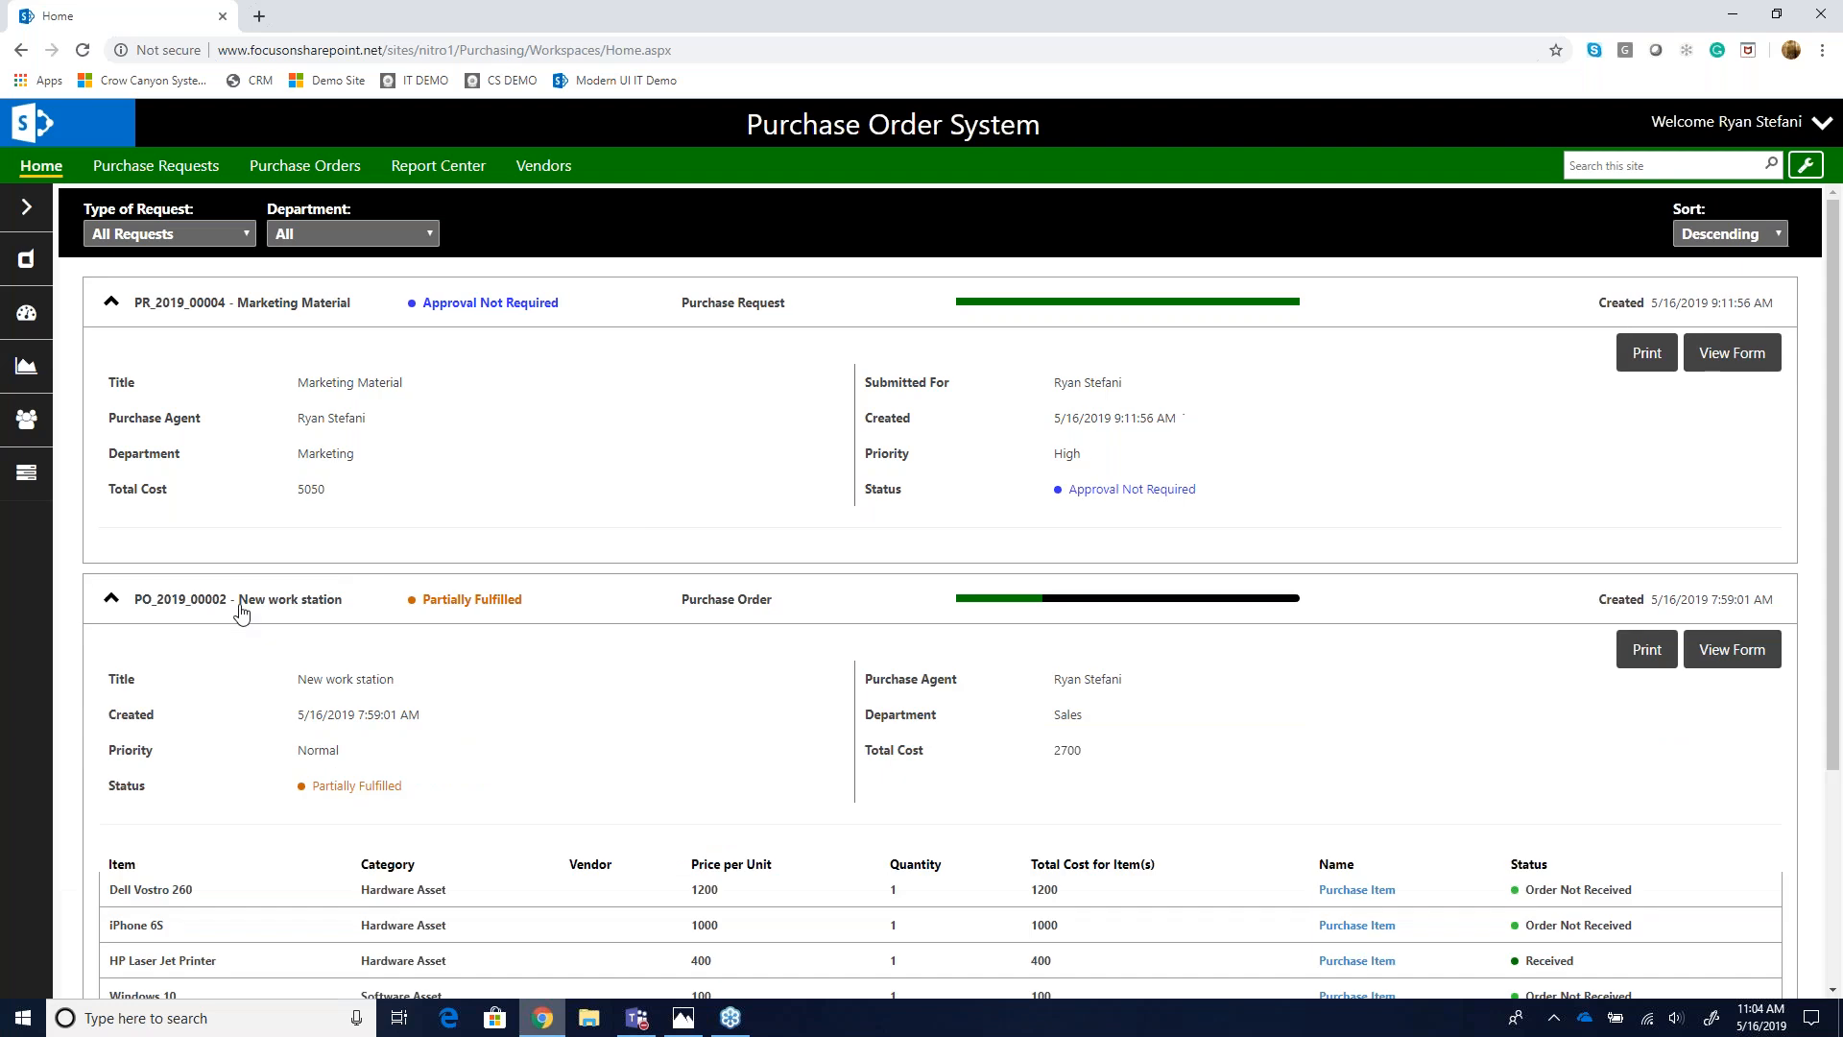
pyautogui.scroll(-3, 288, 619)
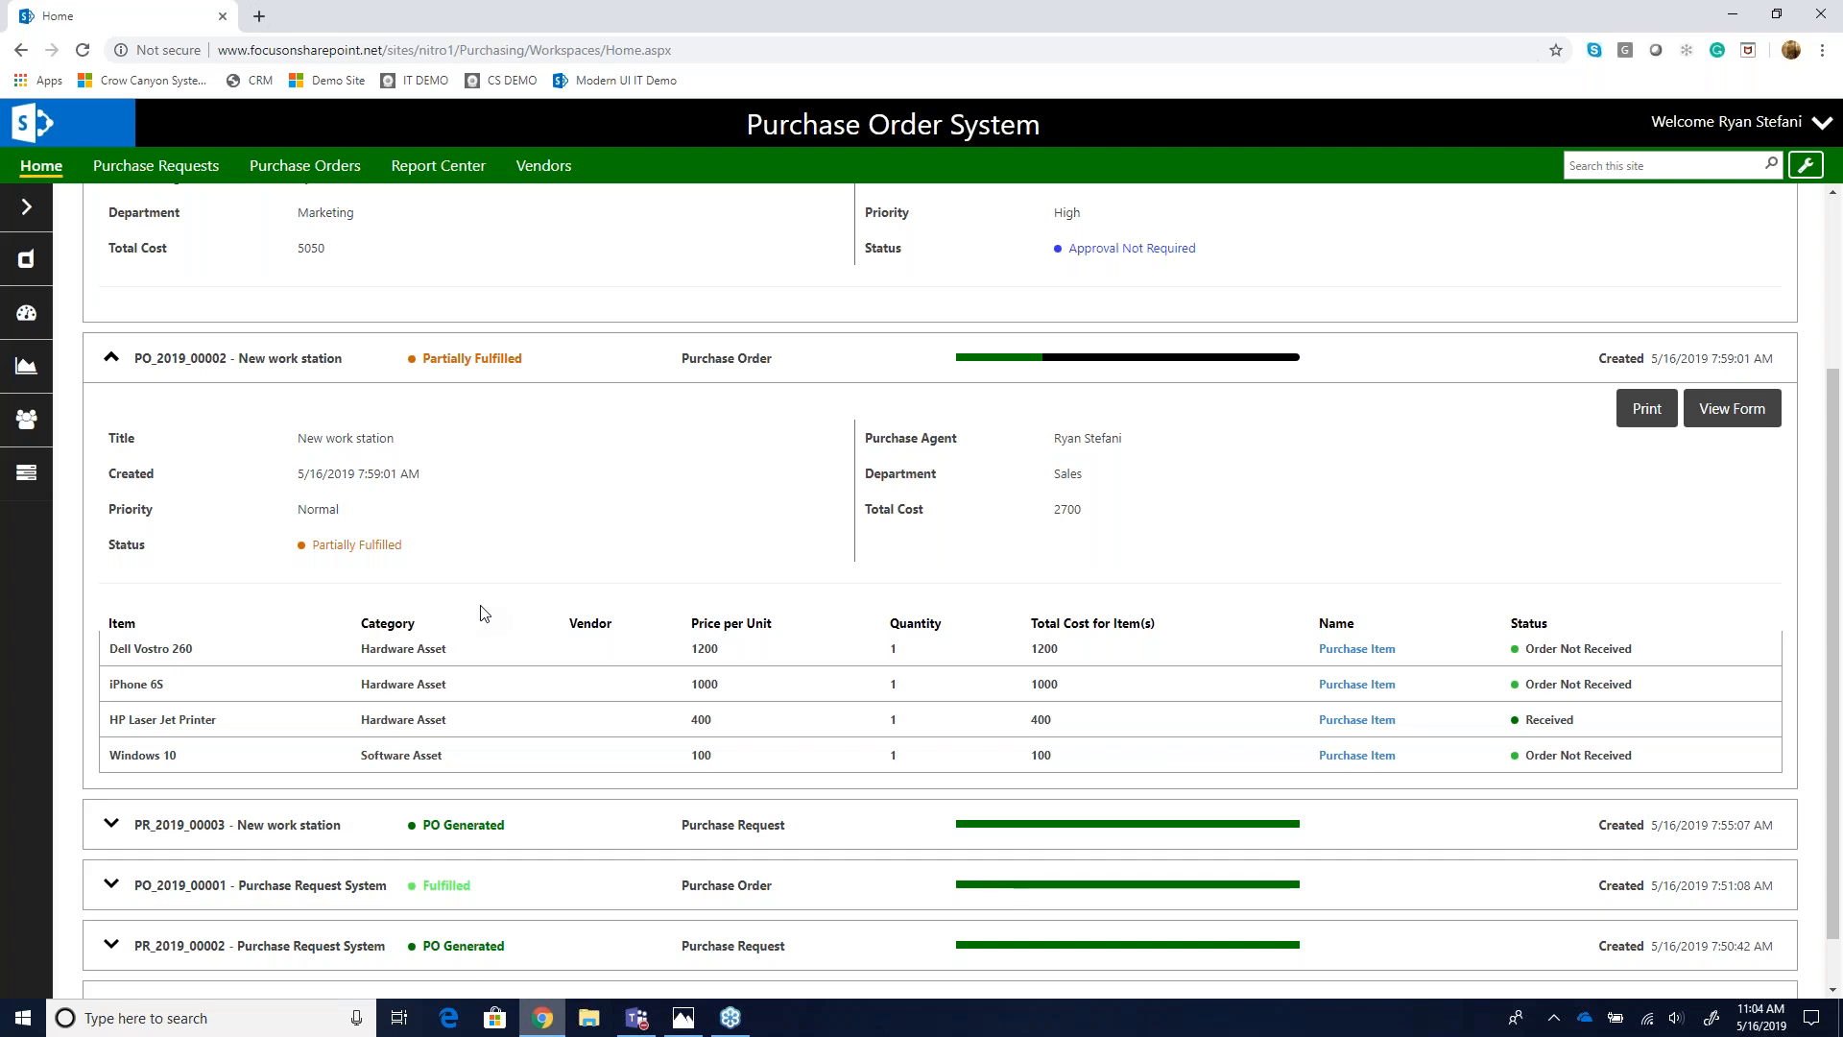
pyautogui.scroll(3, 461, 614)
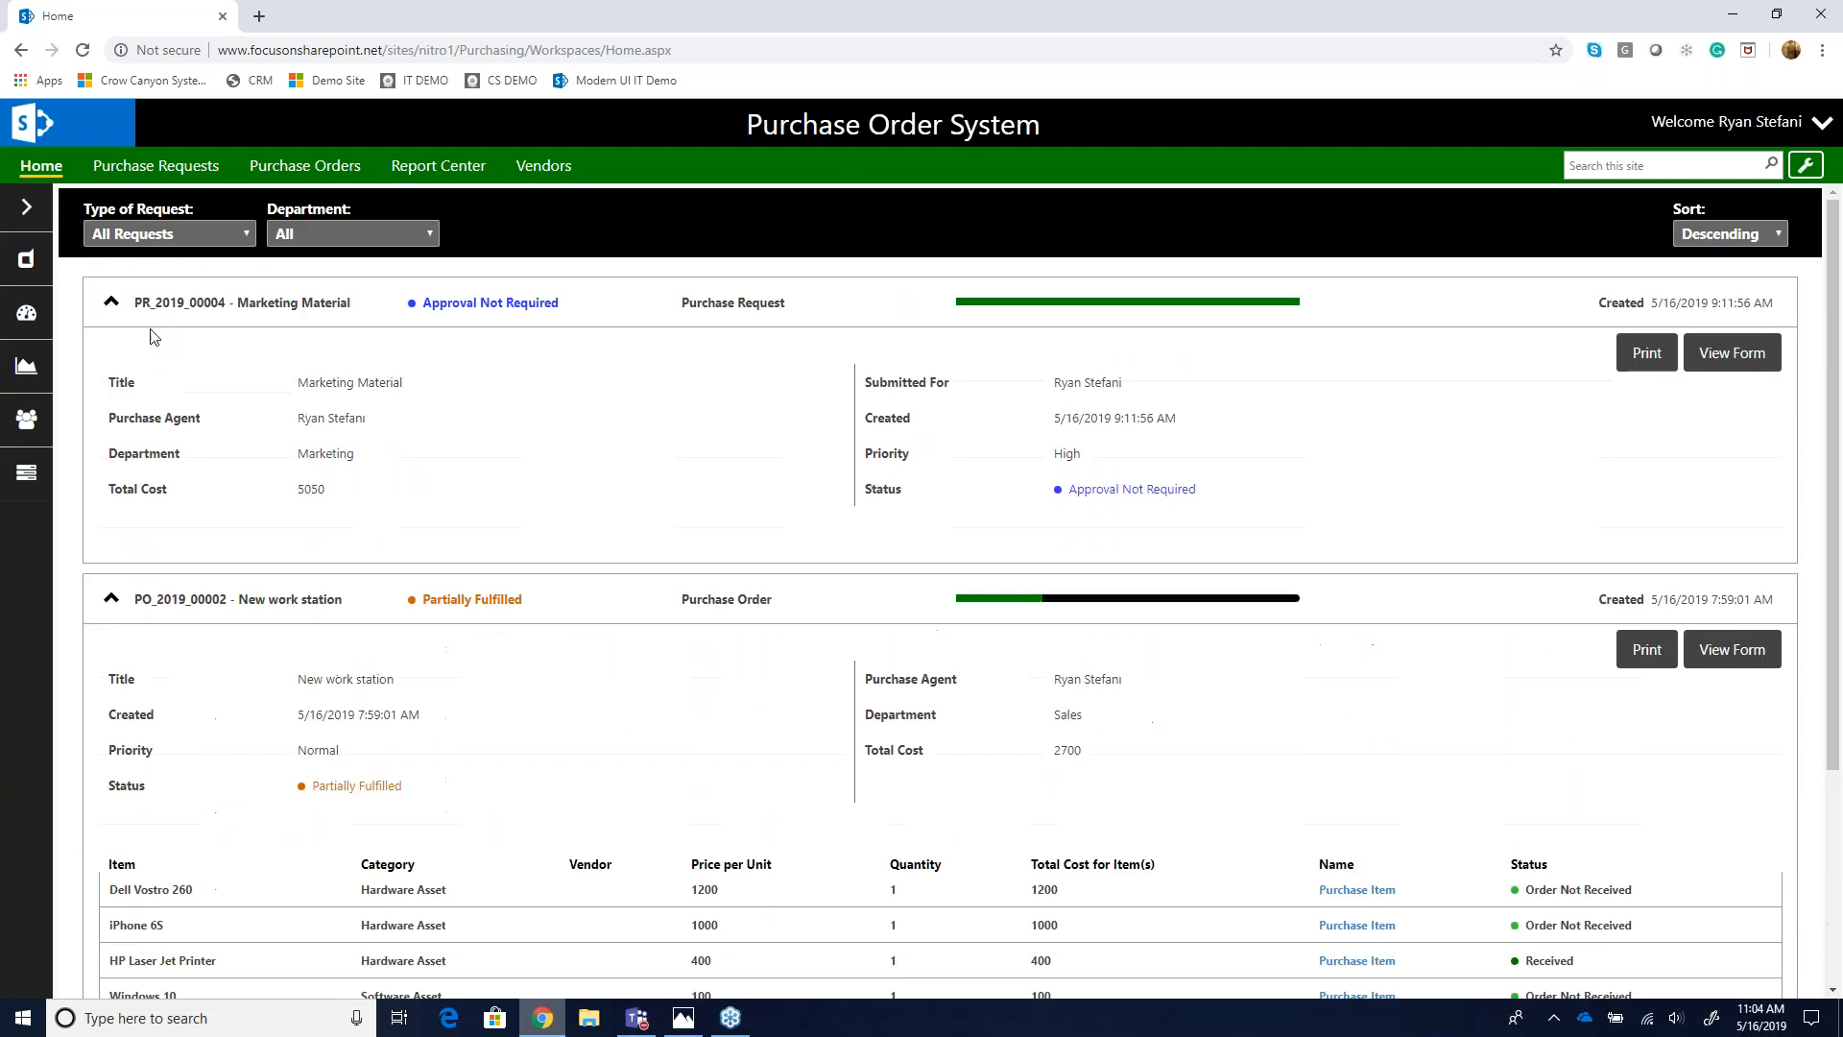
pyautogui.click(108, 304)
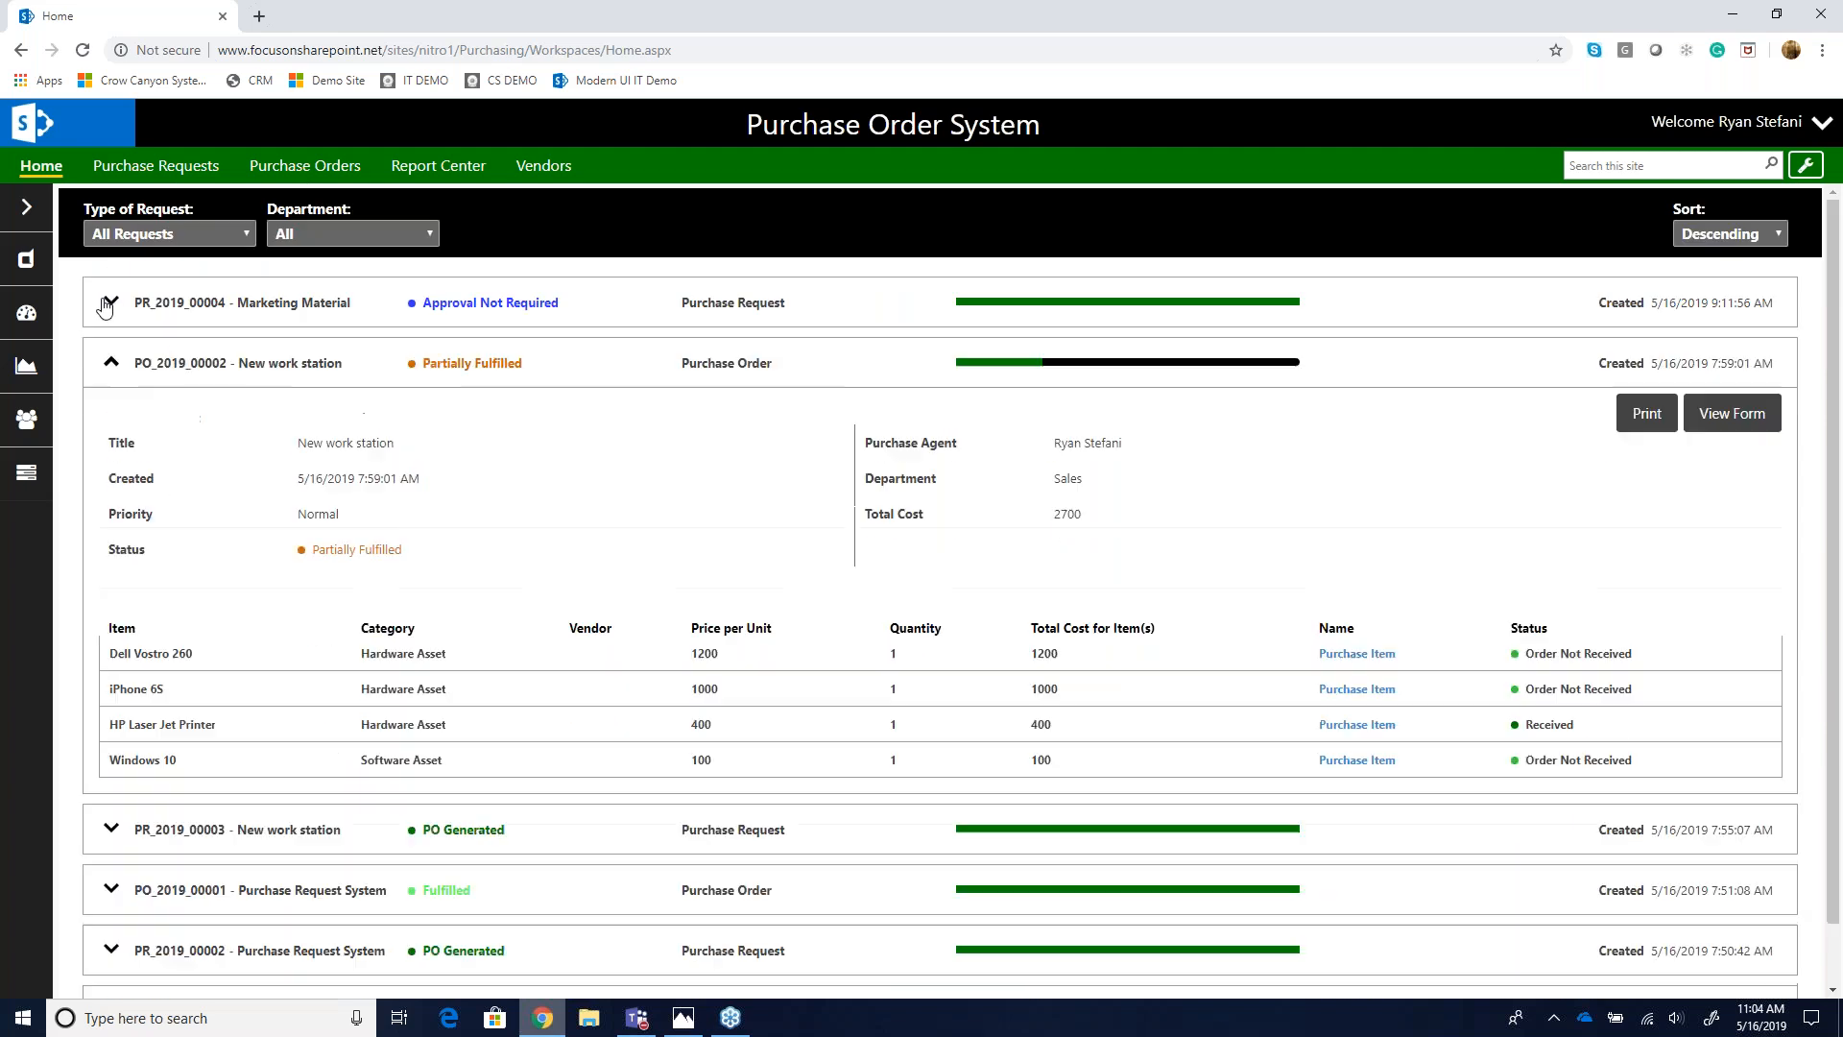
pyautogui.click(115, 366)
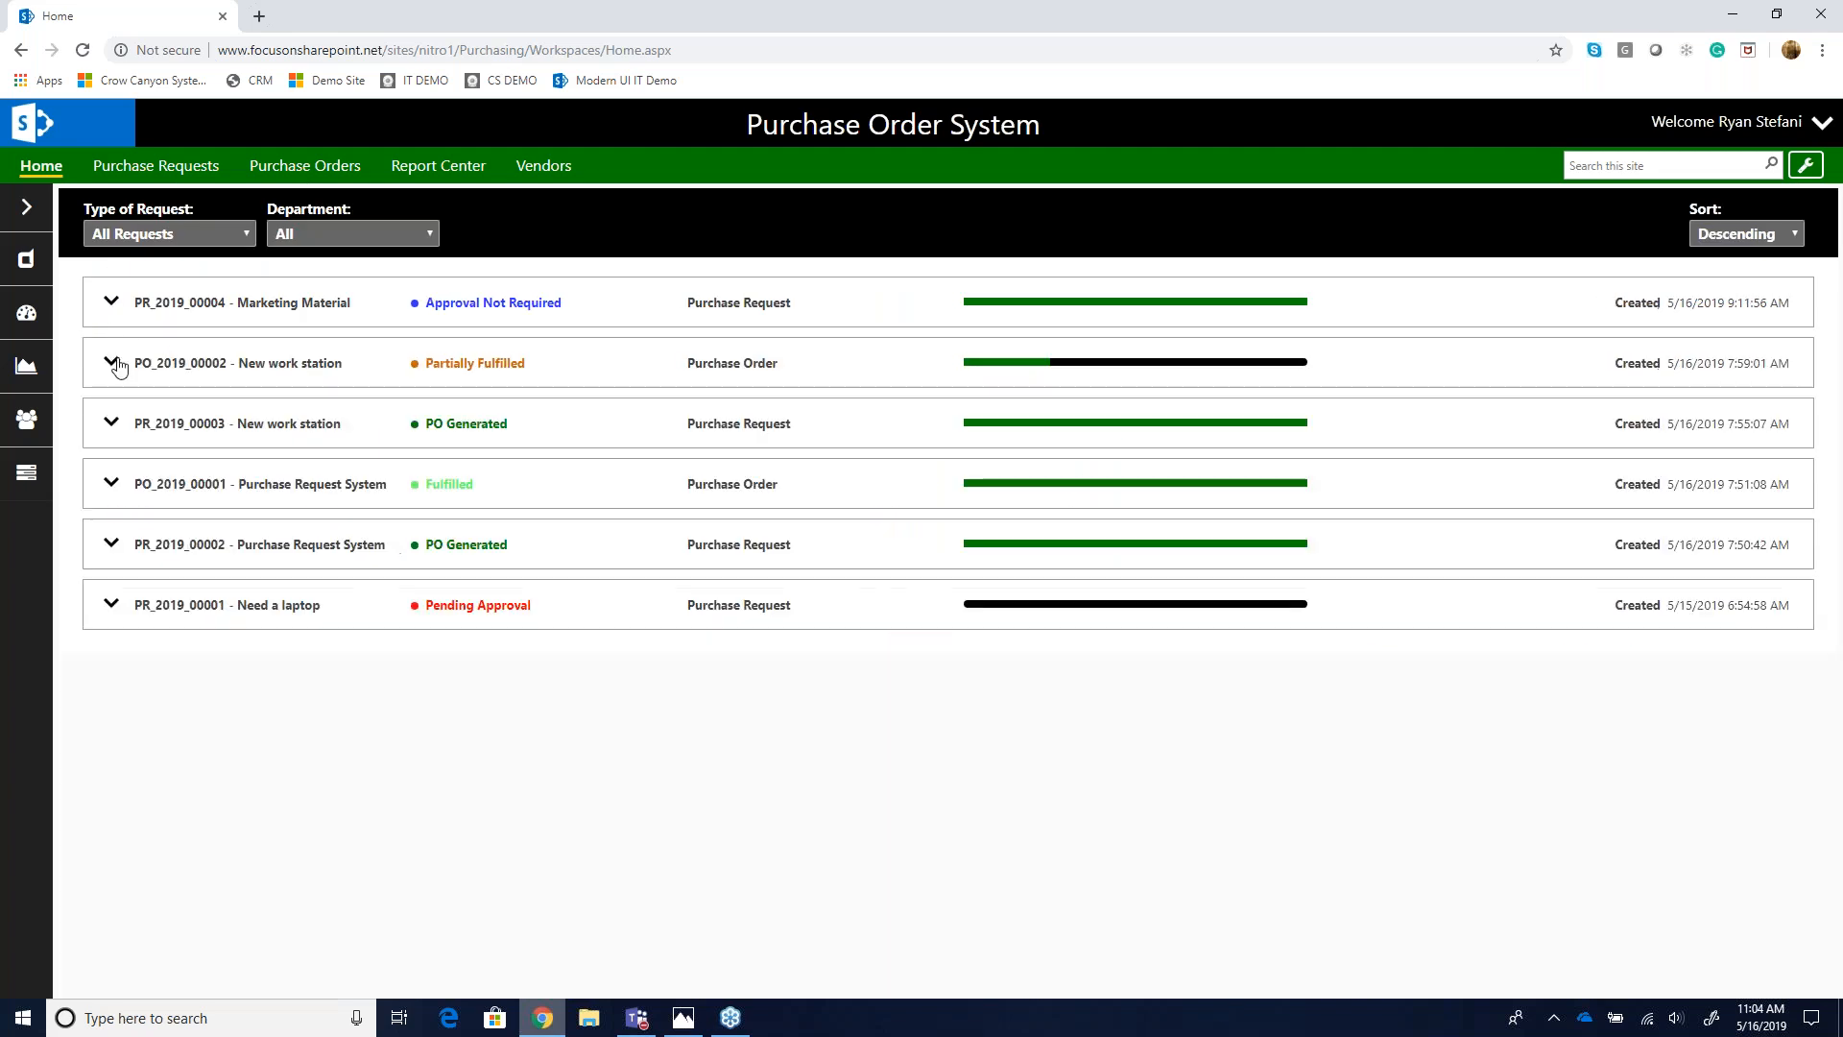
# - Open a new purchase request form from the Purchase Requests section of the side navigation
pyautogui.click(27, 207)
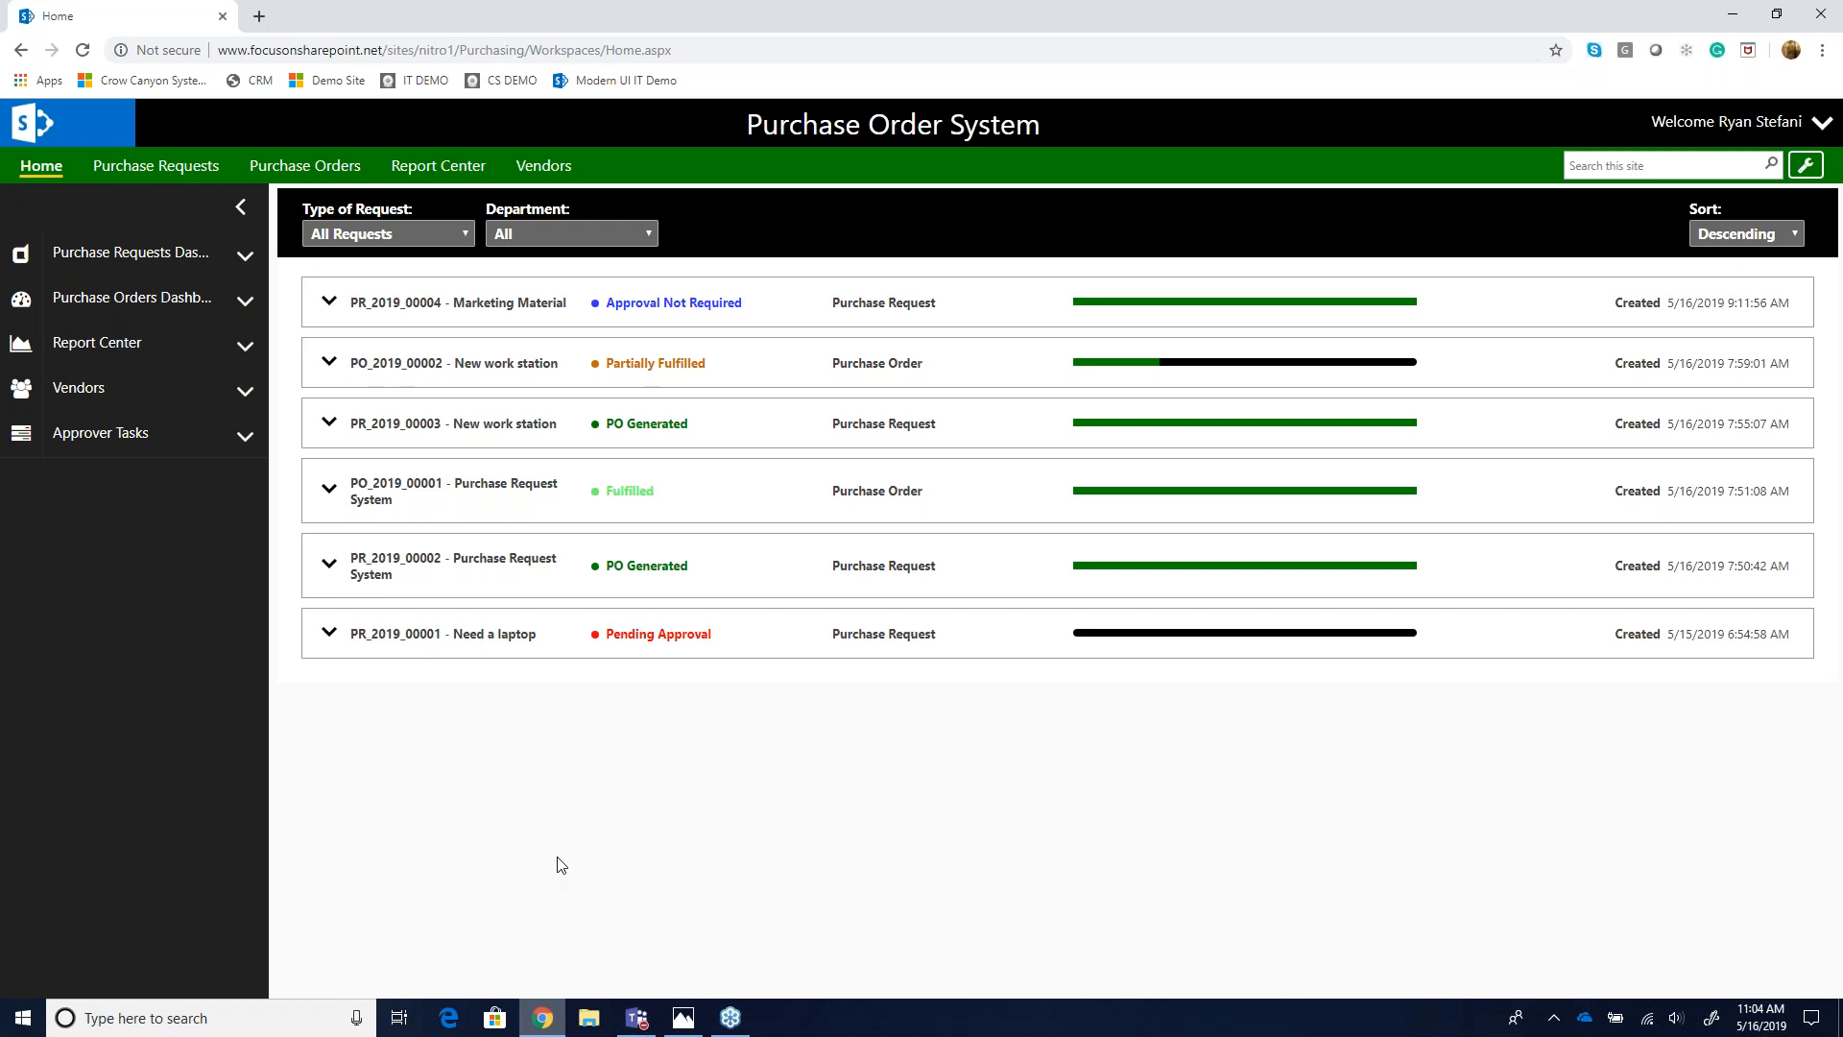
pyautogui.click(182, 259)
pyautogui.click(115, 337)
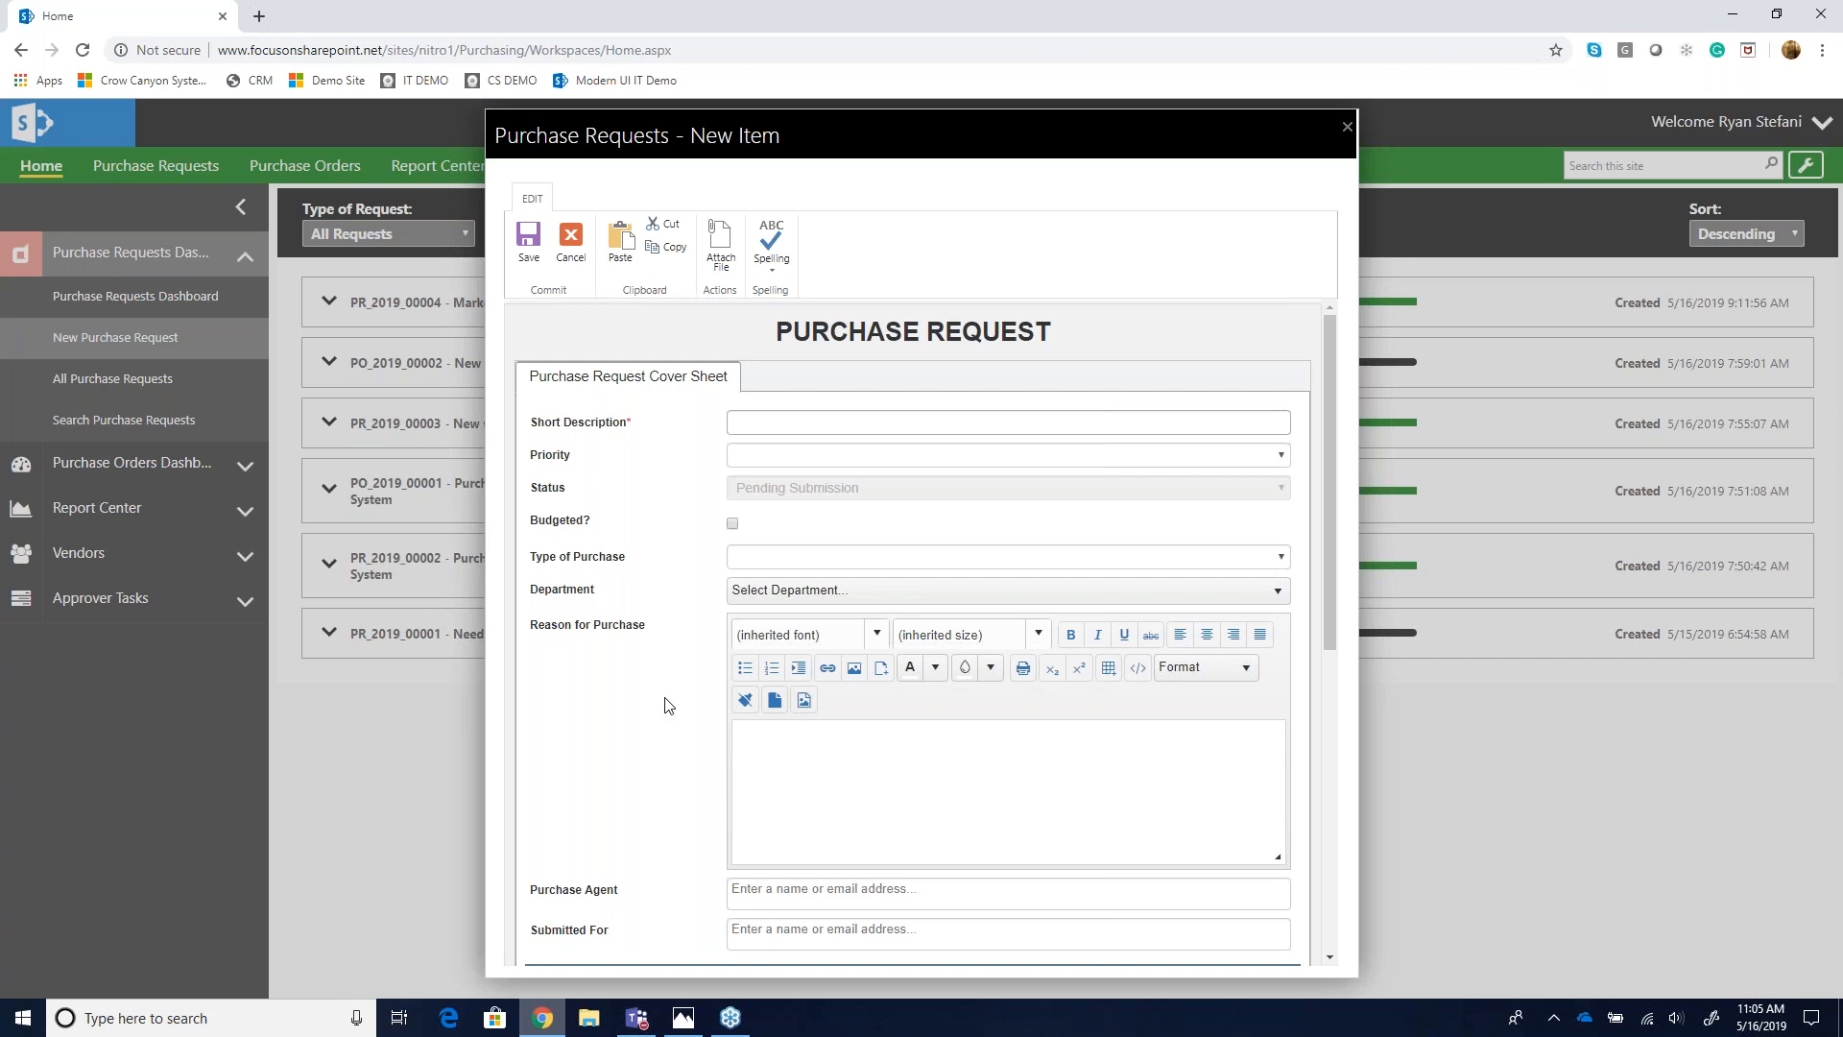
# - Examine the Priority and Department choices available in the new request form
pyautogui.scroll(-1, 669, 705)
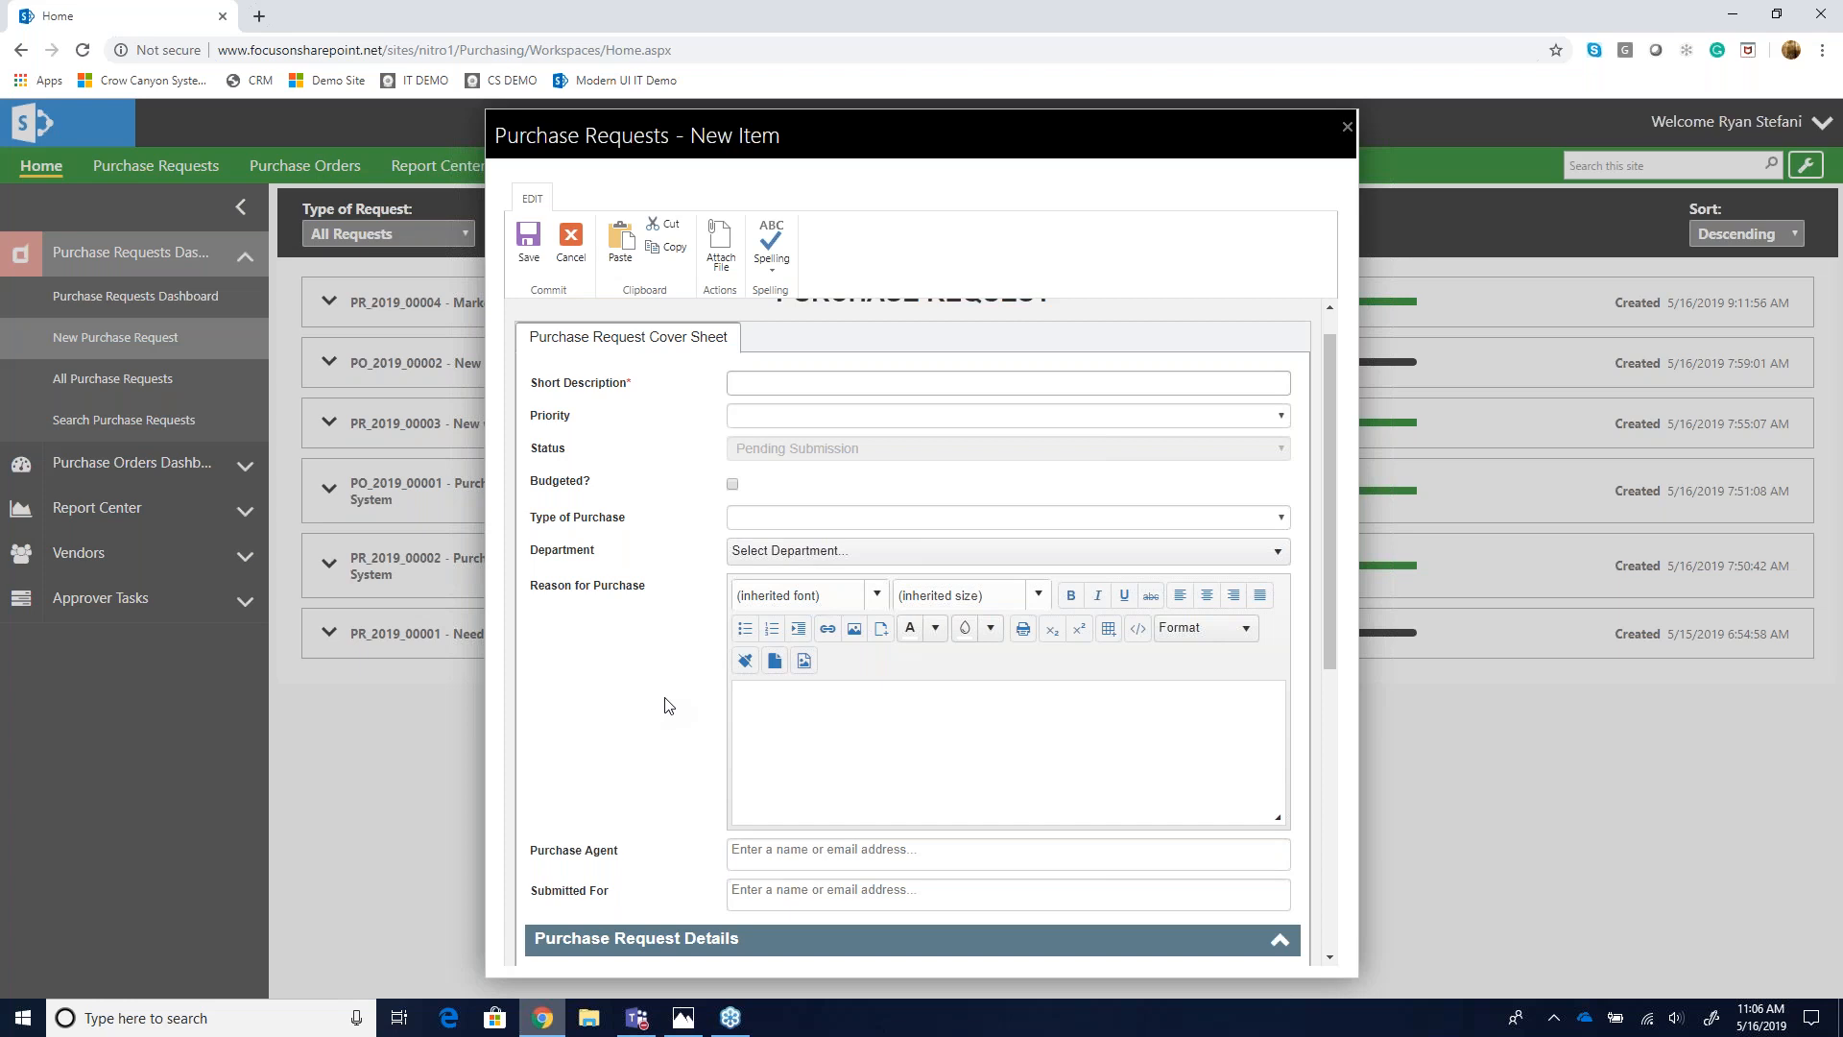
pyautogui.scroll(-1, 669, 706)
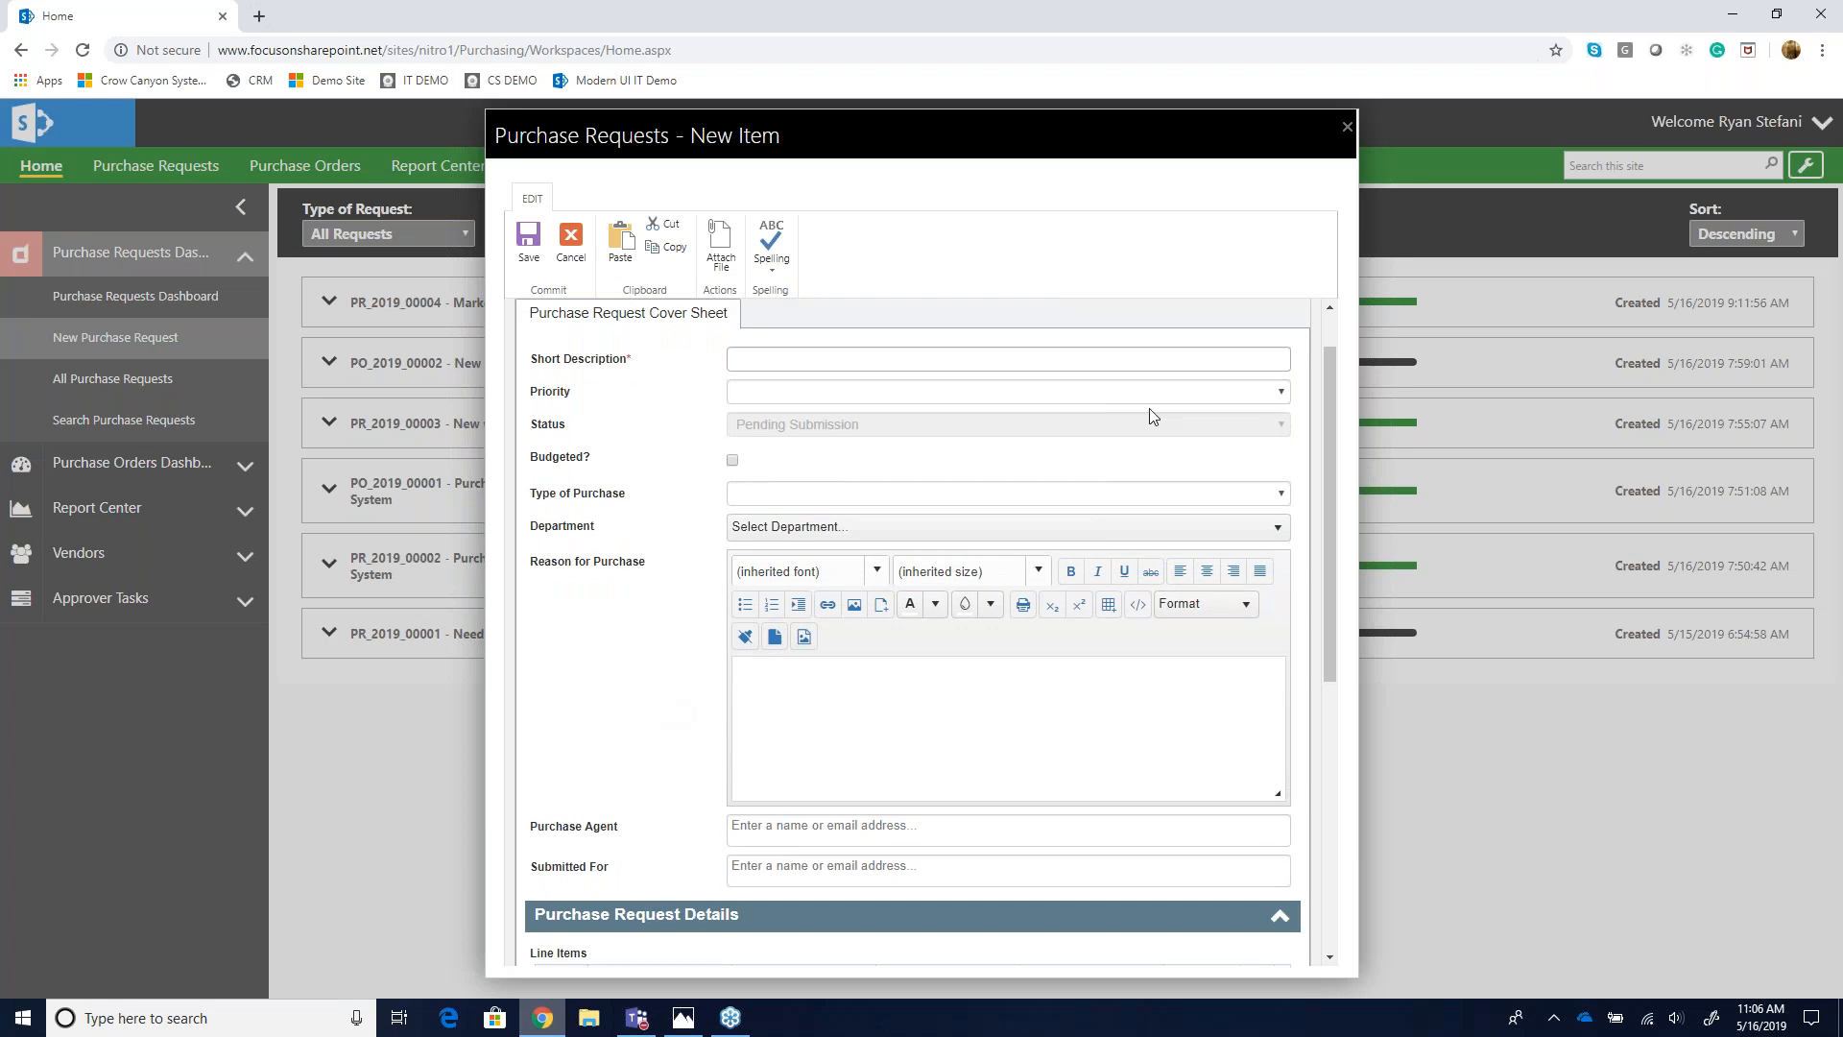
pyautogui.click(1223, 394)
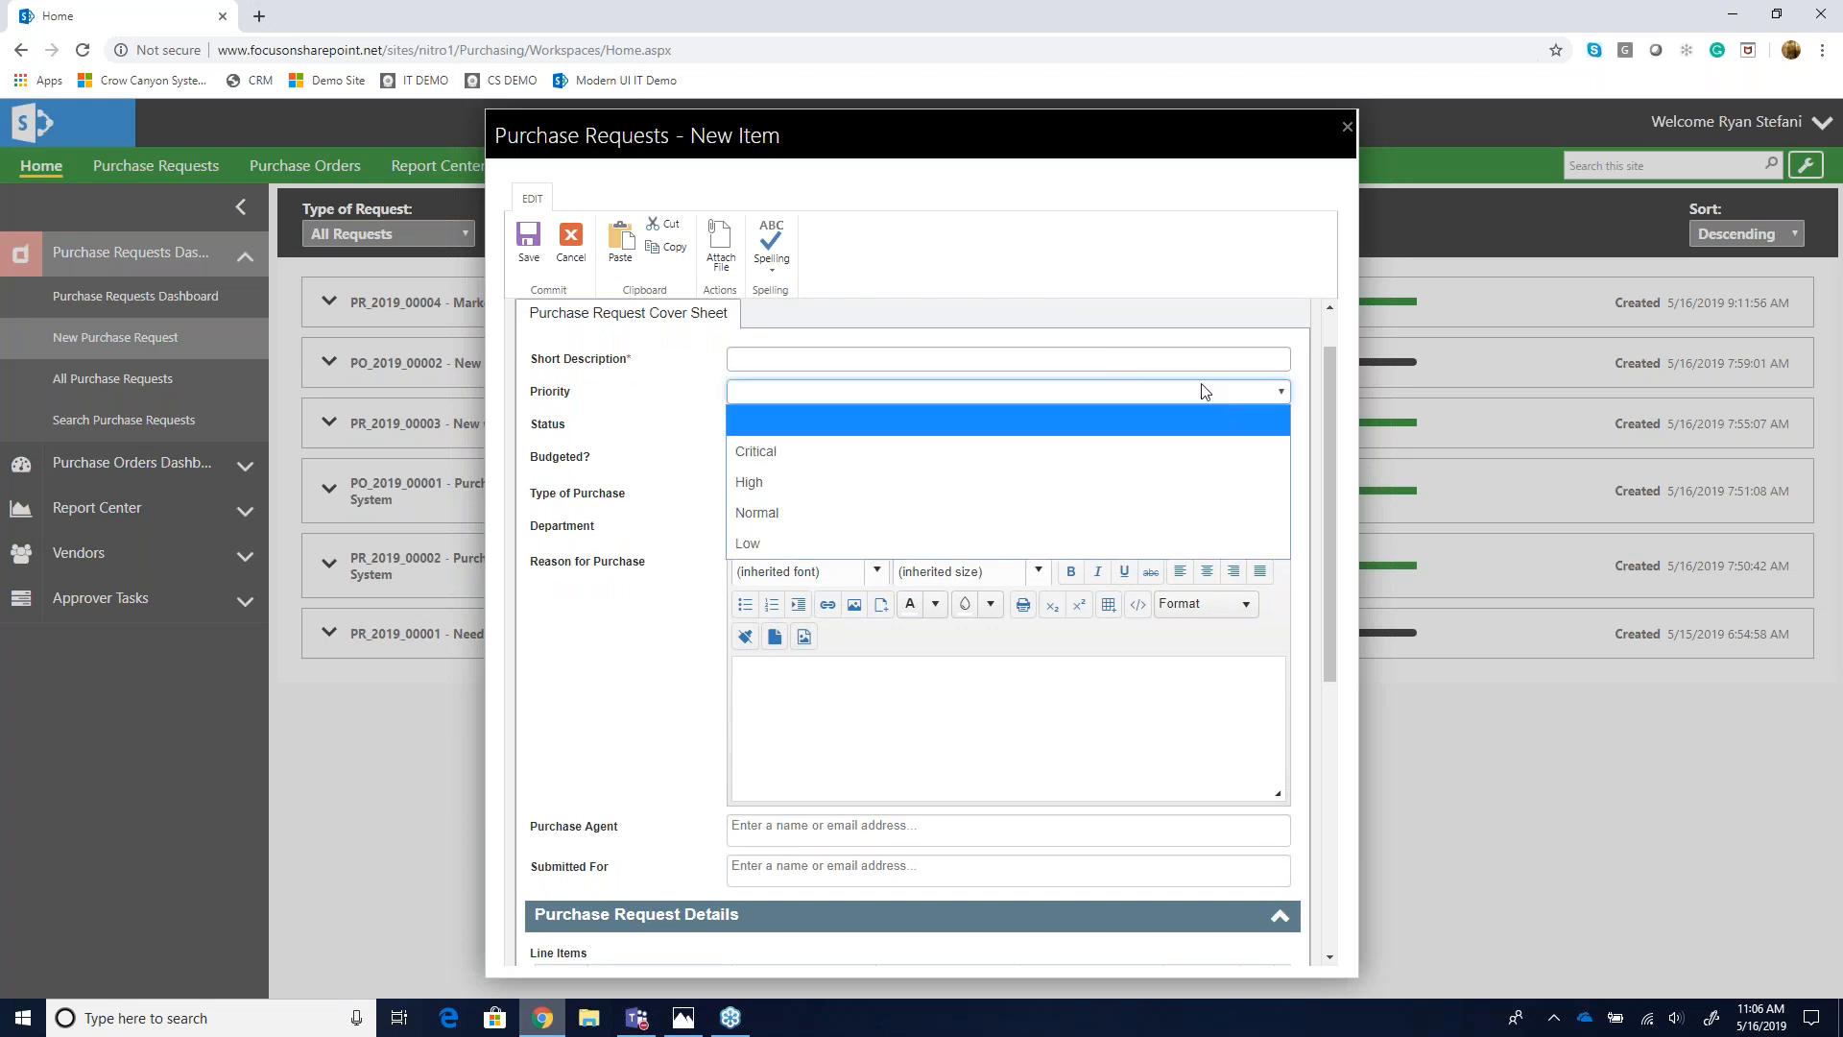
pyautogui.click(1208, 392)
pyautogui.click(794, 529)
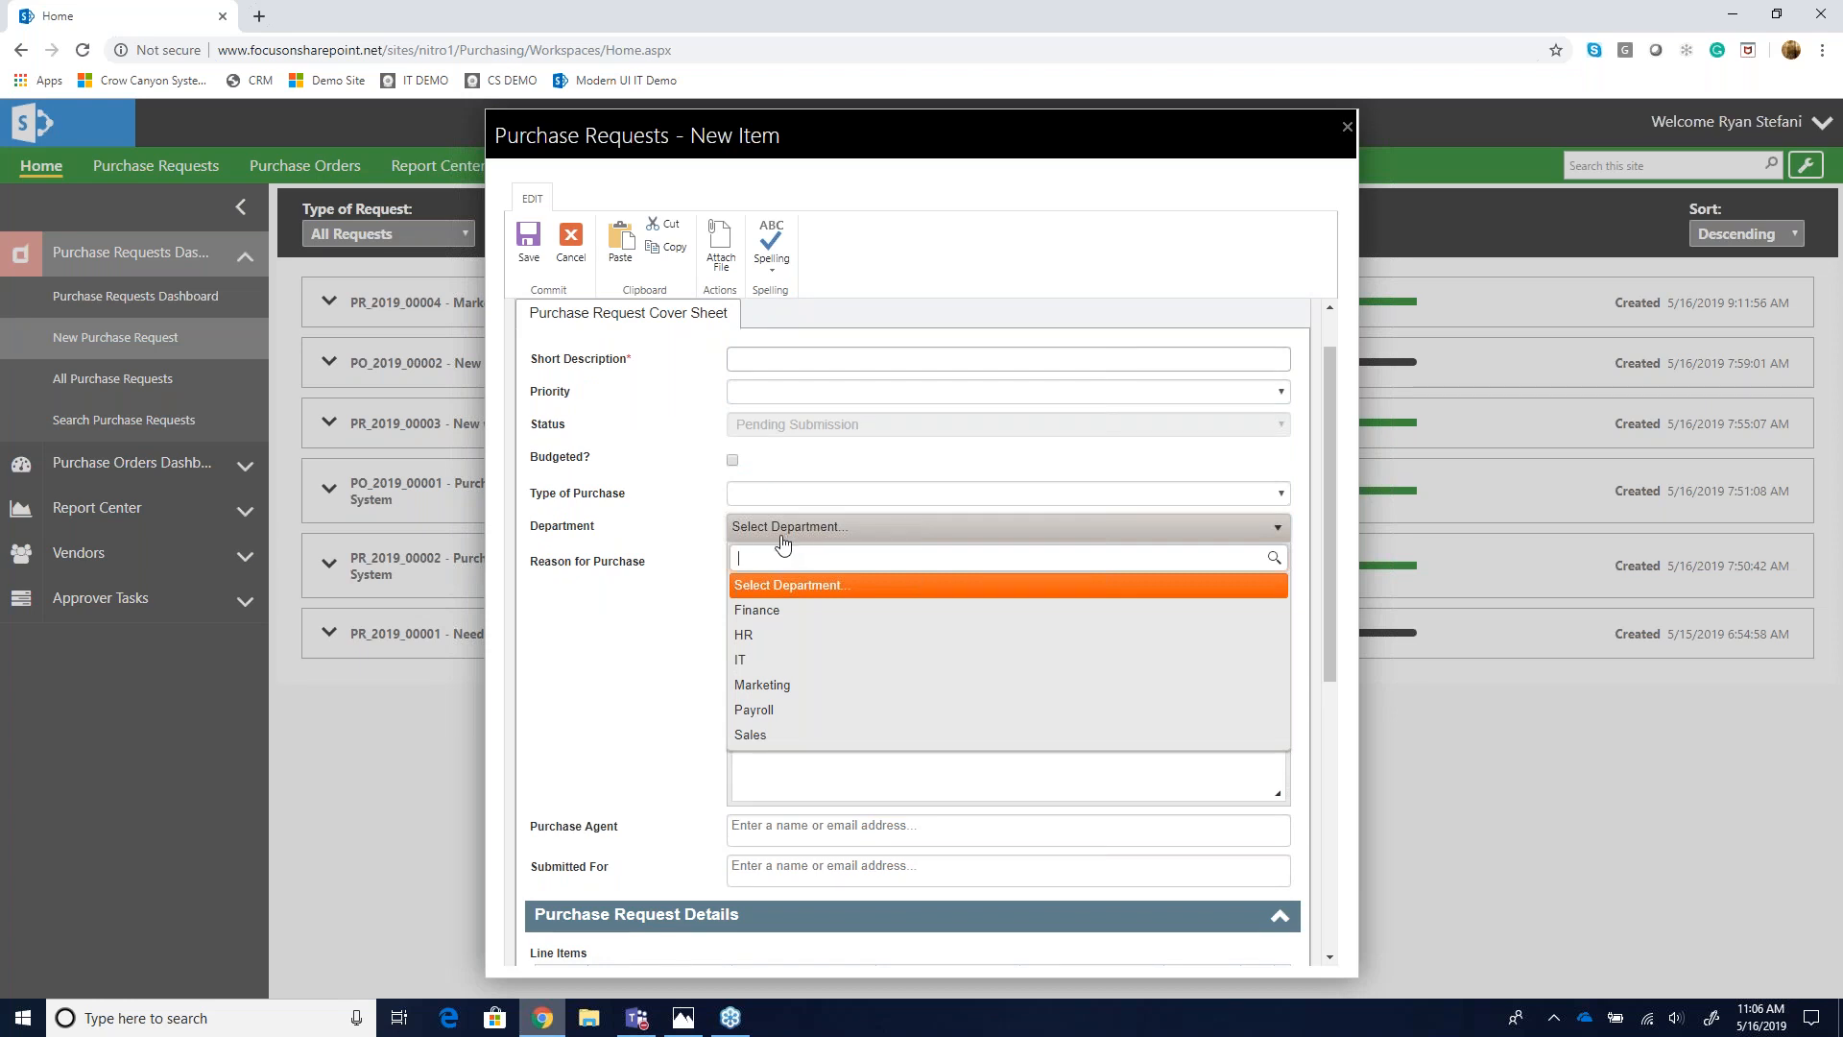
pyautogui.click(677, 475)
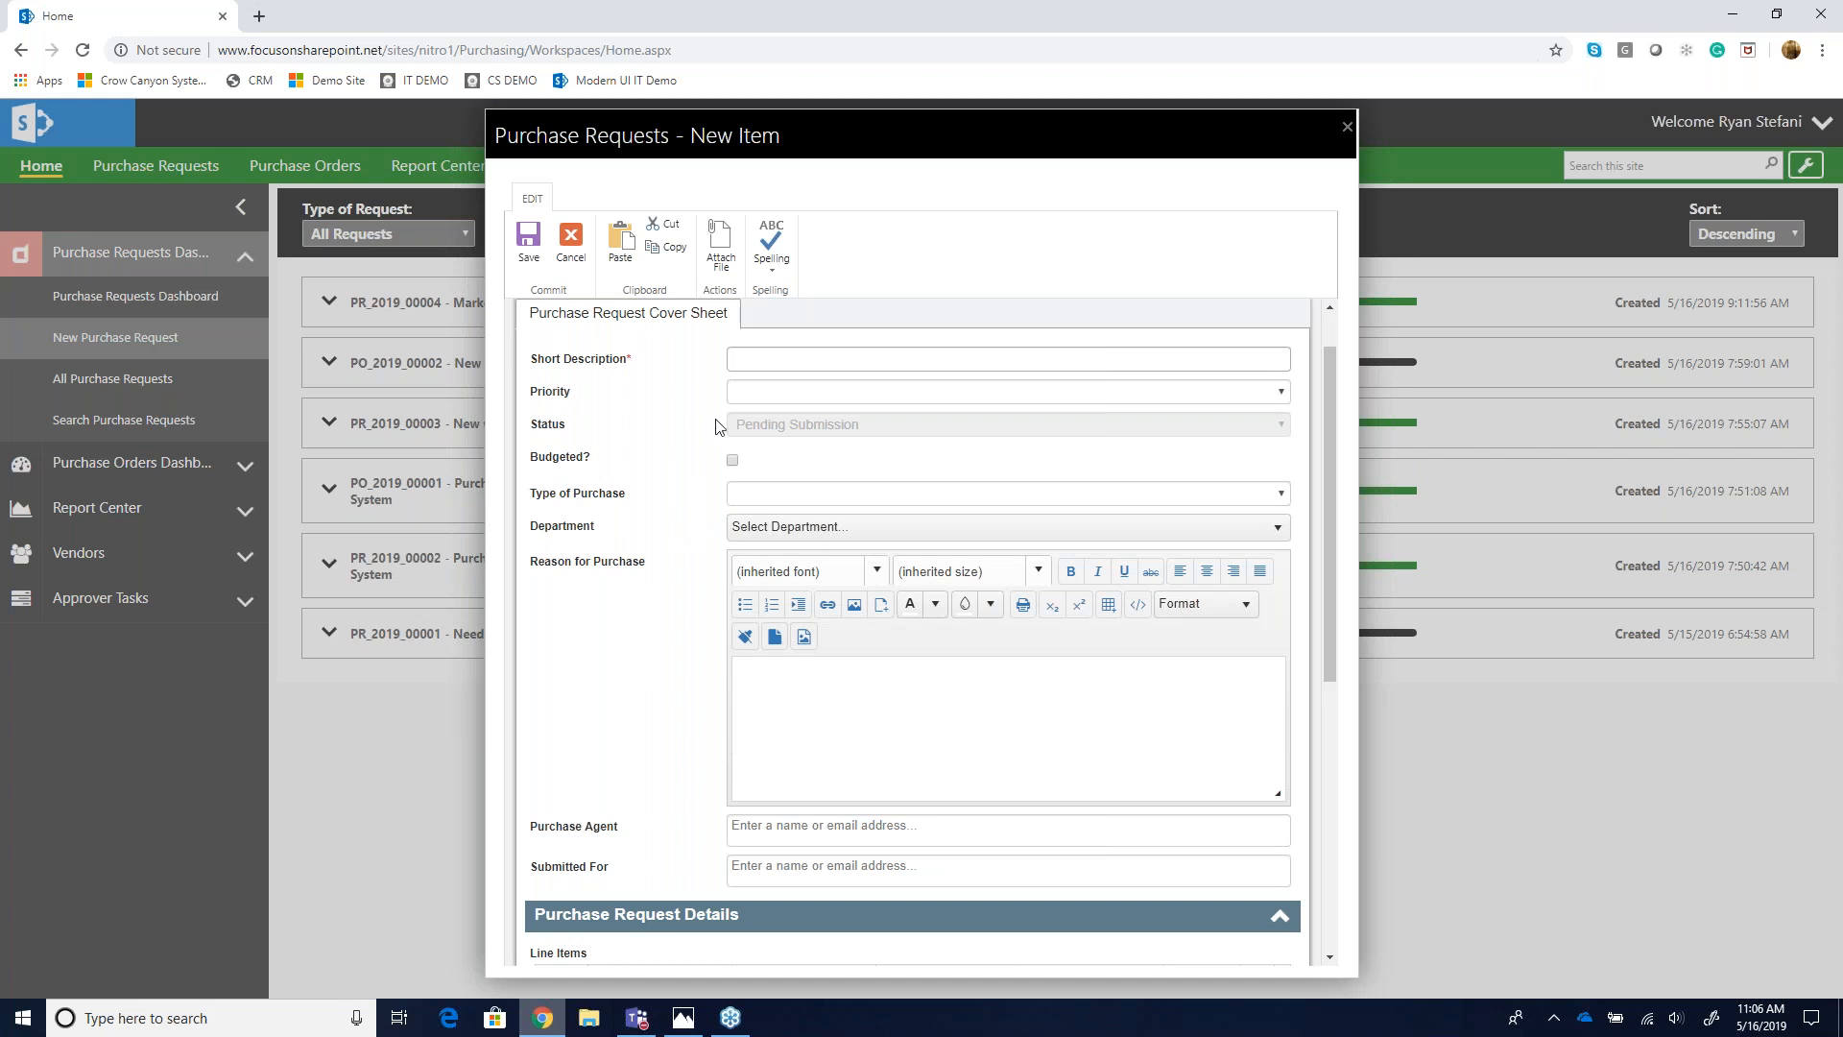
# - Enter "Test PR for webinar" as the request's short description
pyautogui.click(779, 357)
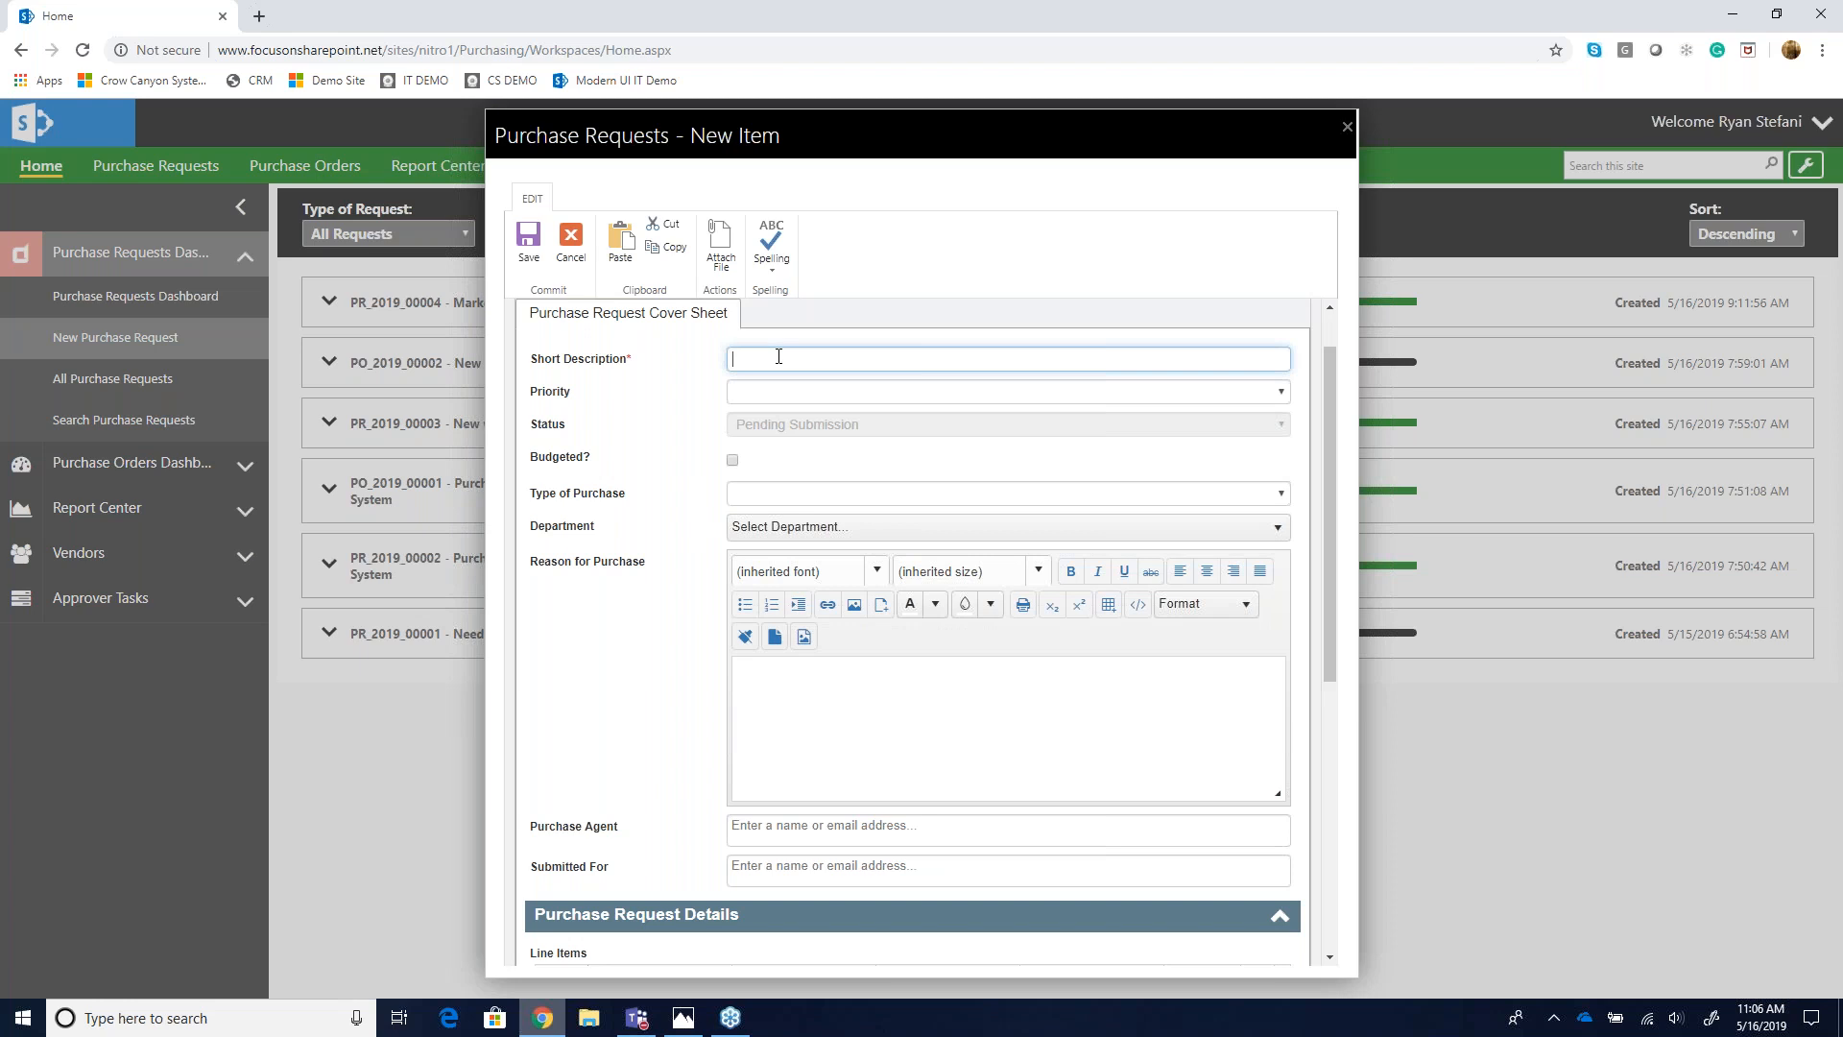
pyautogui.write('Test PR for webinar')
# - Set the request priority to Normal and mark the request as budgeted
pyautogui.click(794, 391)
pyautogui.click(782, 480)
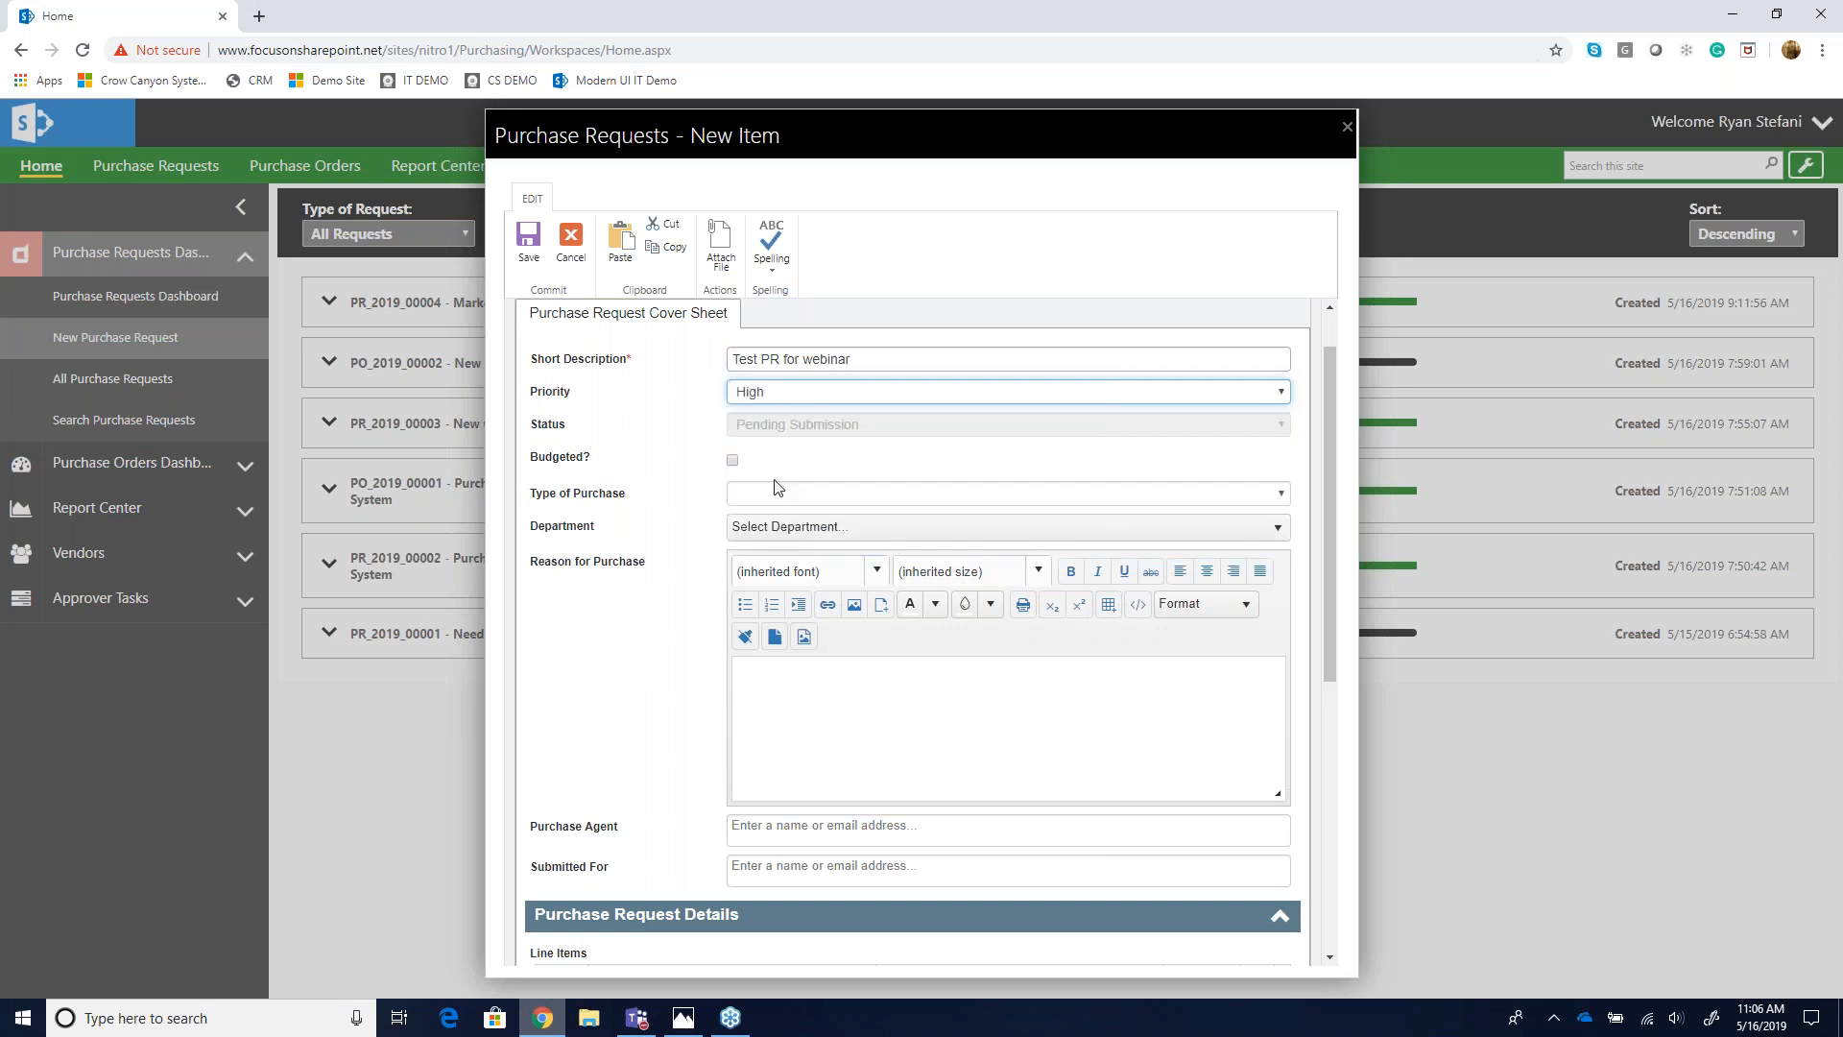
pyautogui.click(793, 395)
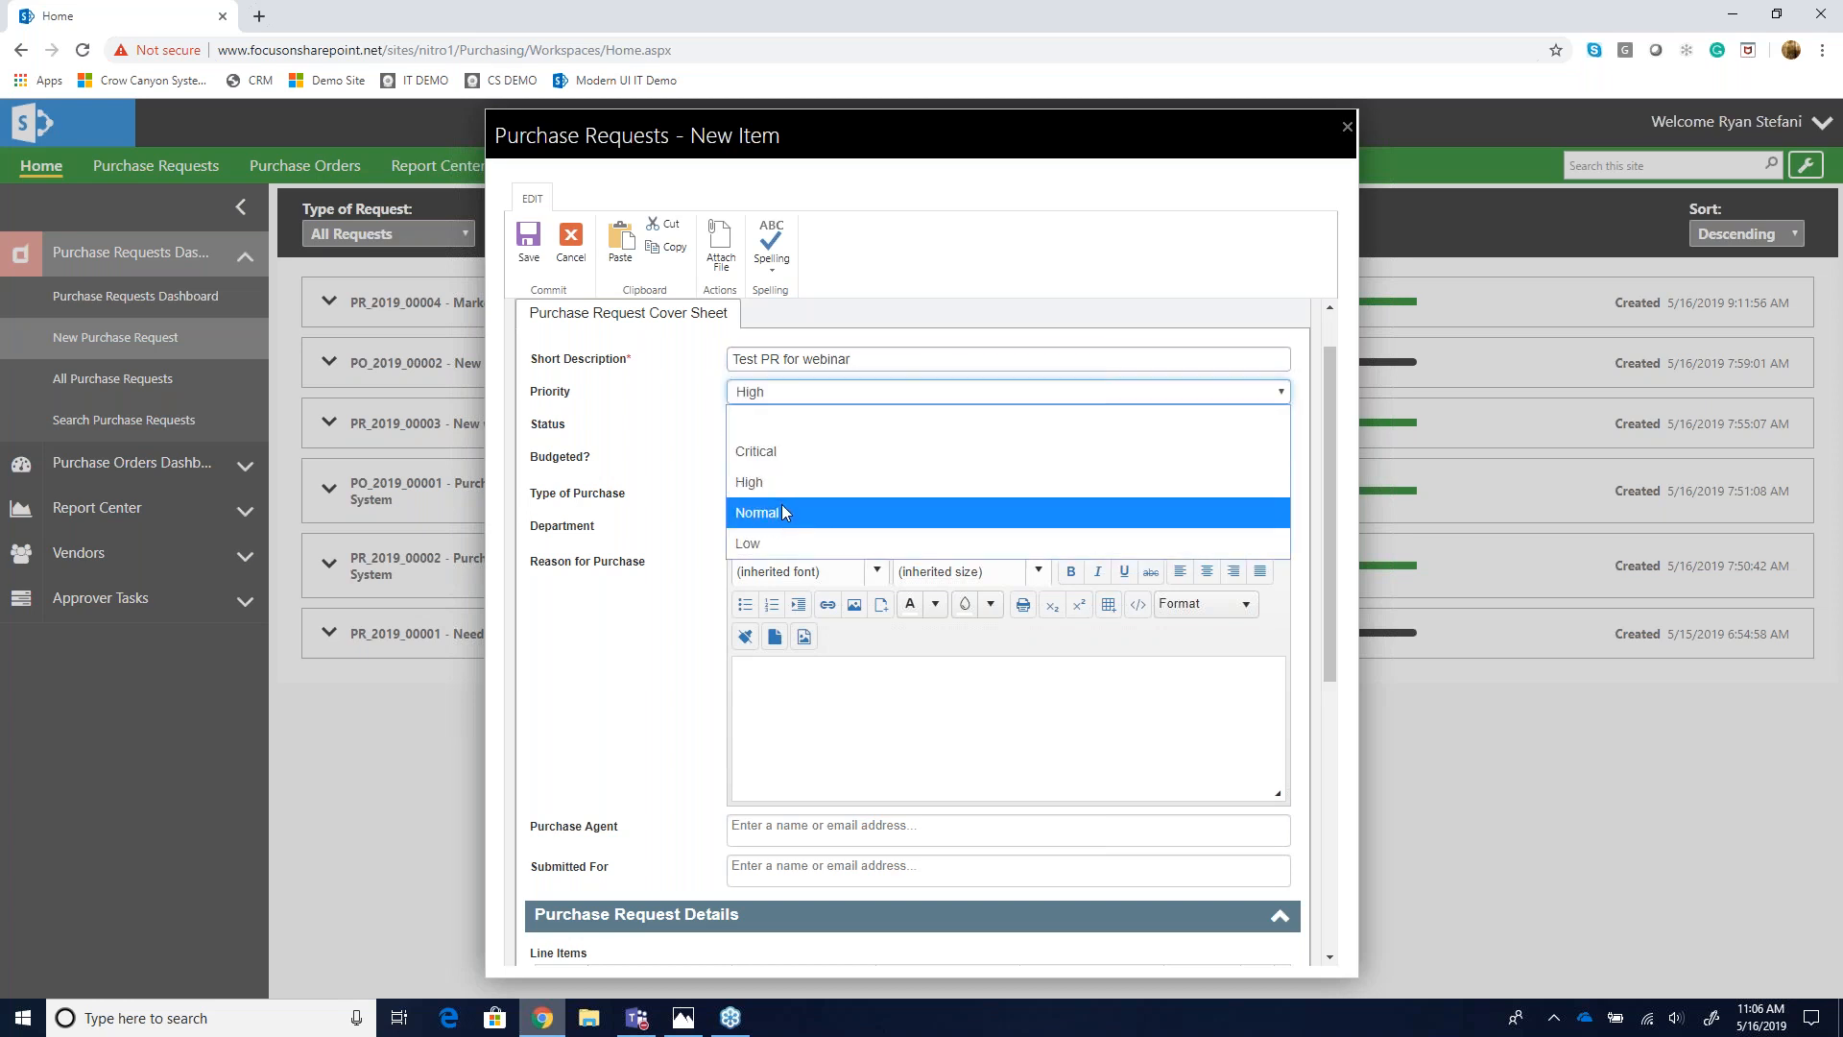
pyautogui.click(783, 509)
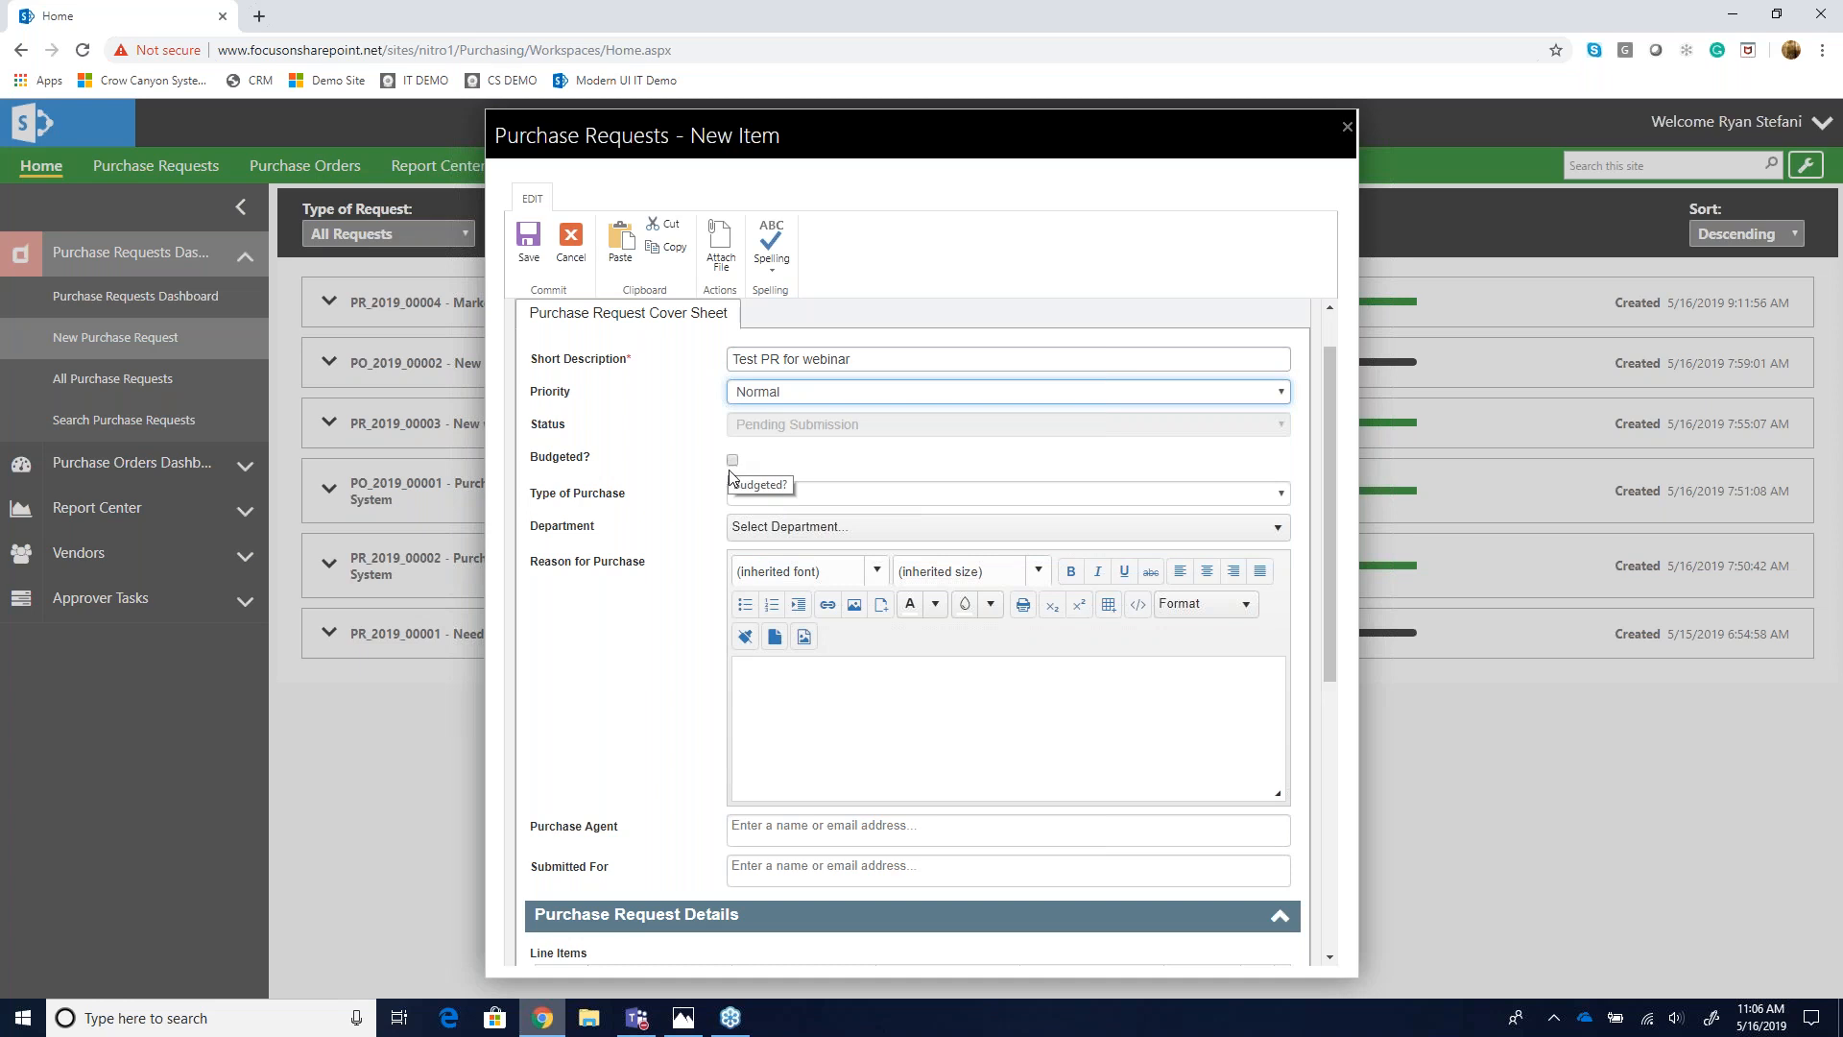
pyautogui.click(735, 460)
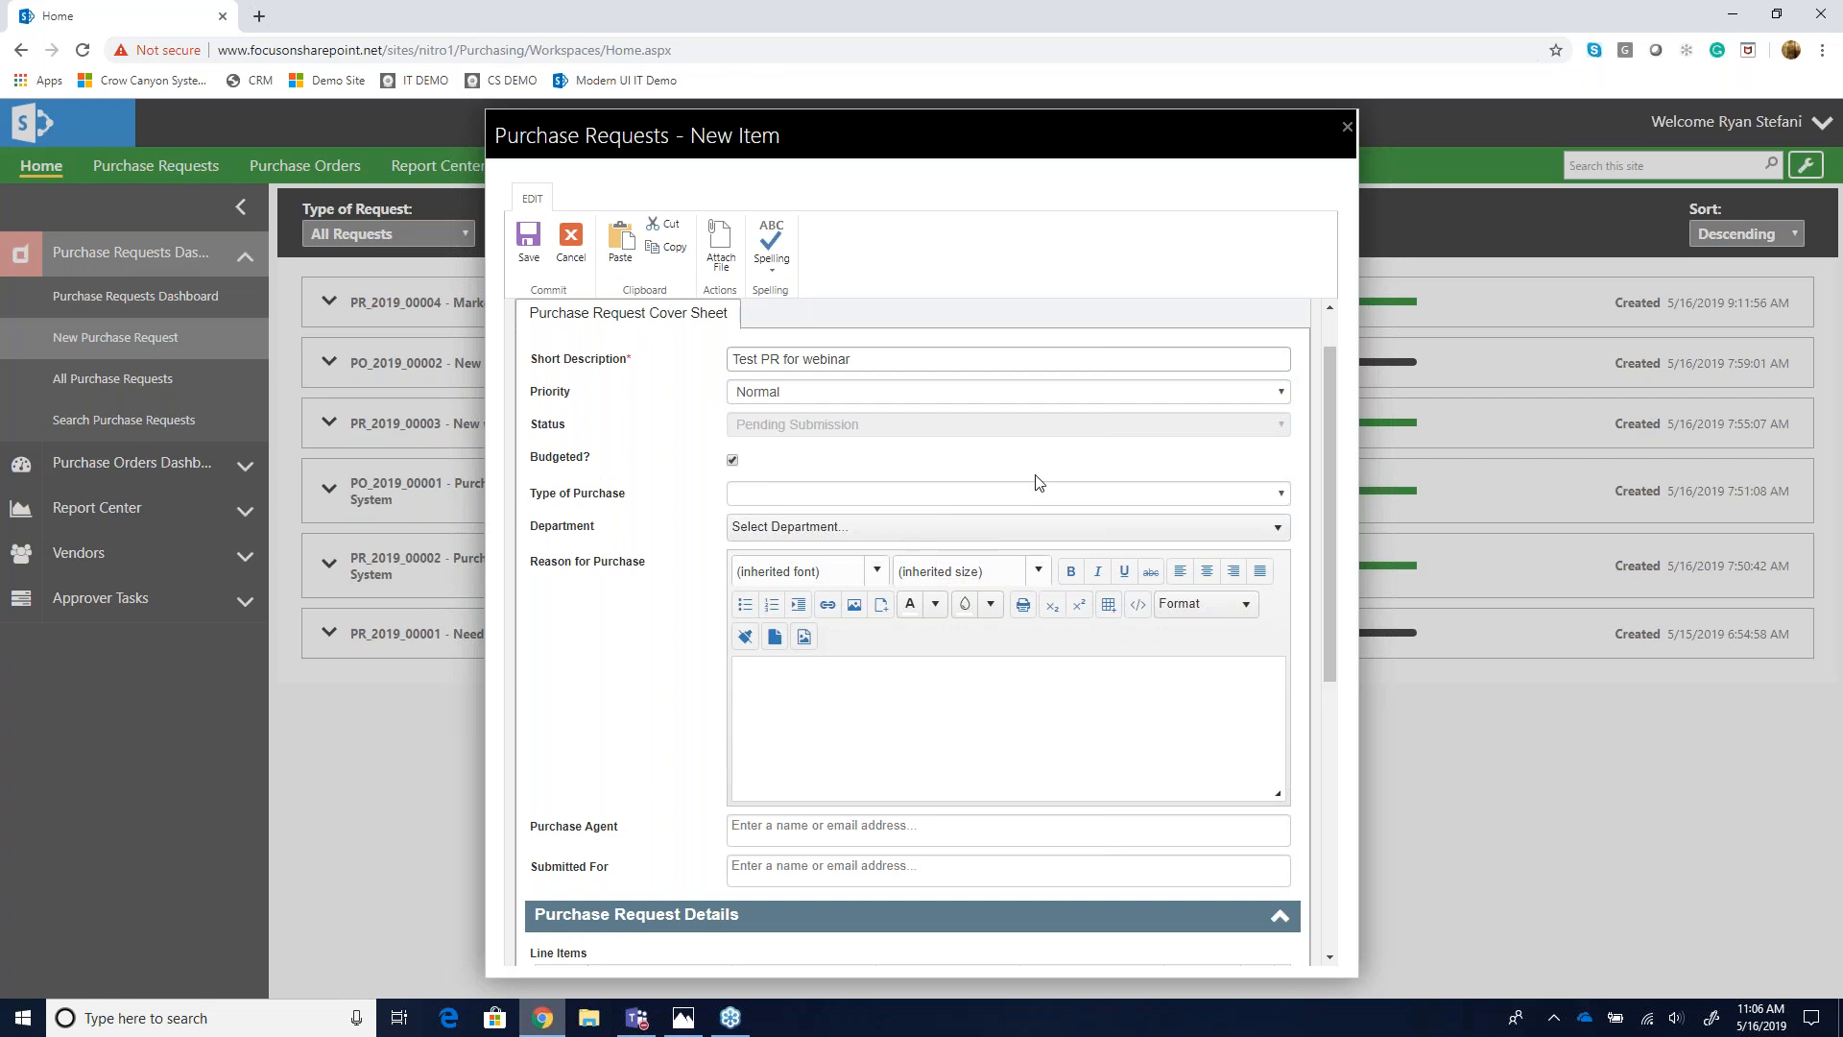
# - Set the Type of Purchase to General and the Department to Finance
pyautogui.scroll(-1, 1186, 470)
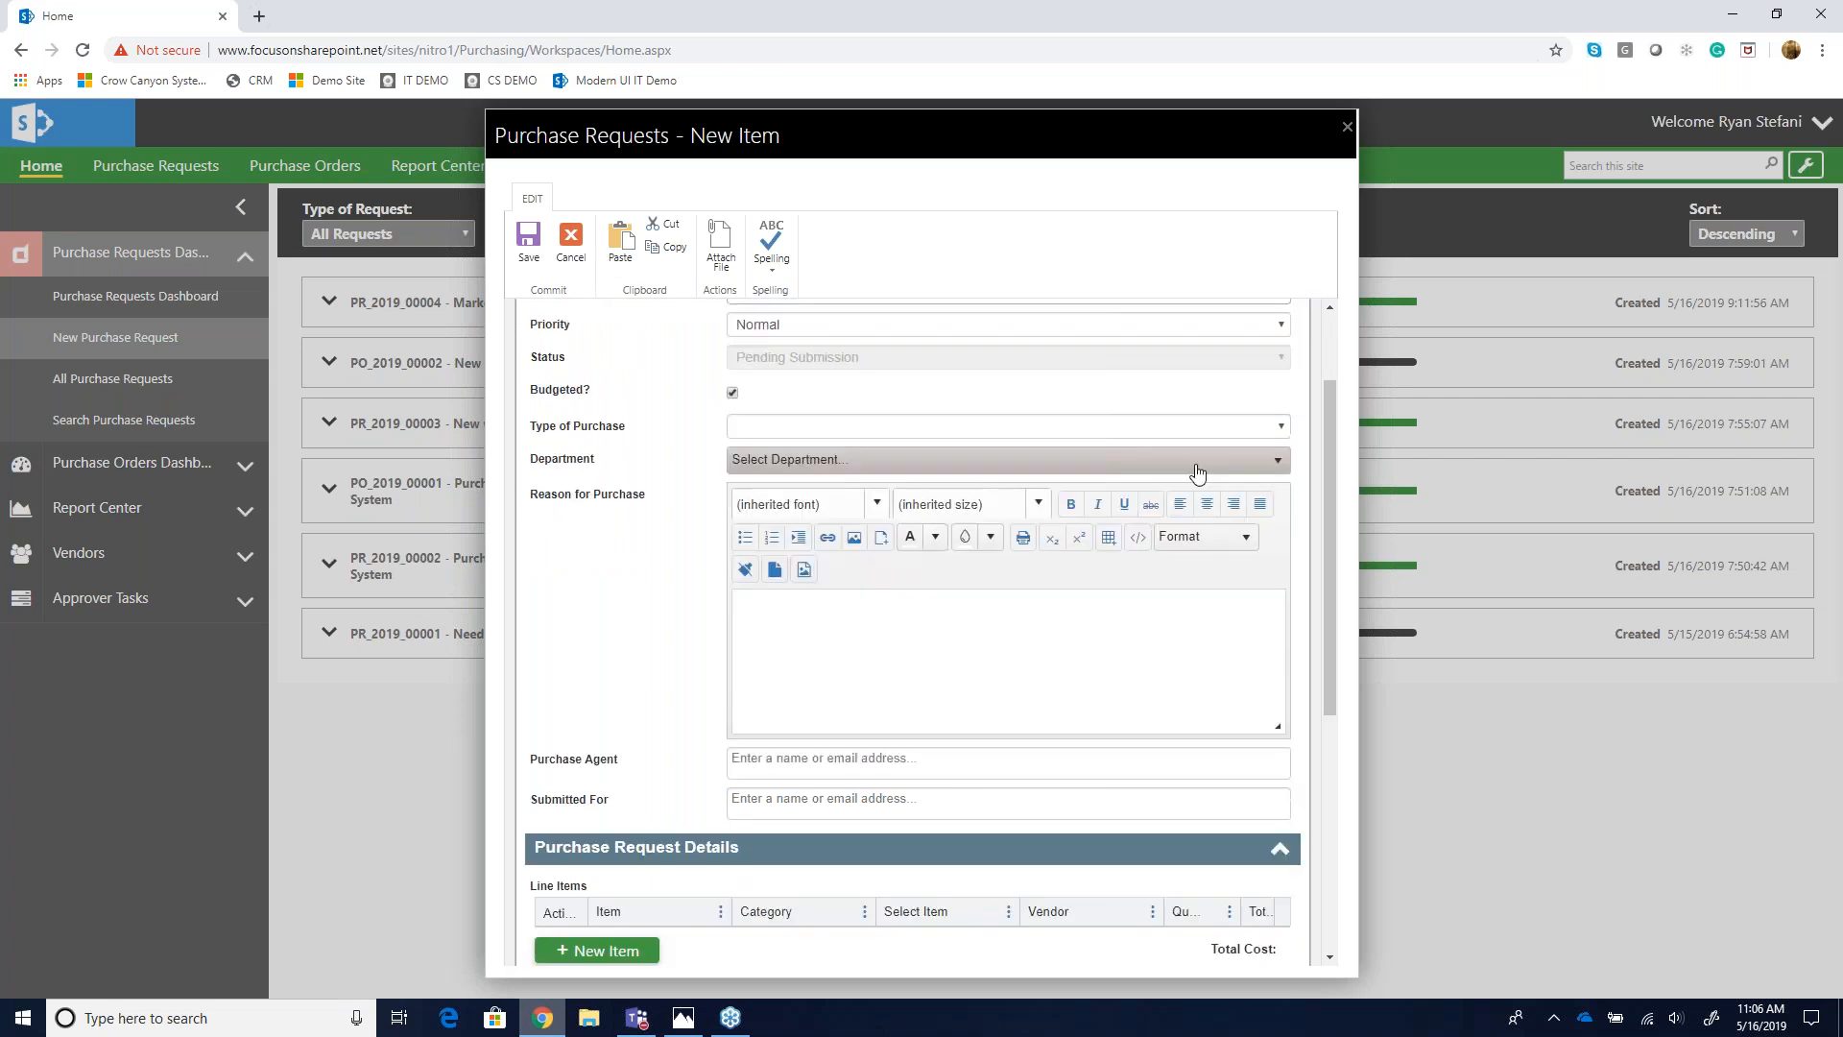
pyautogui.click(1271, 428)
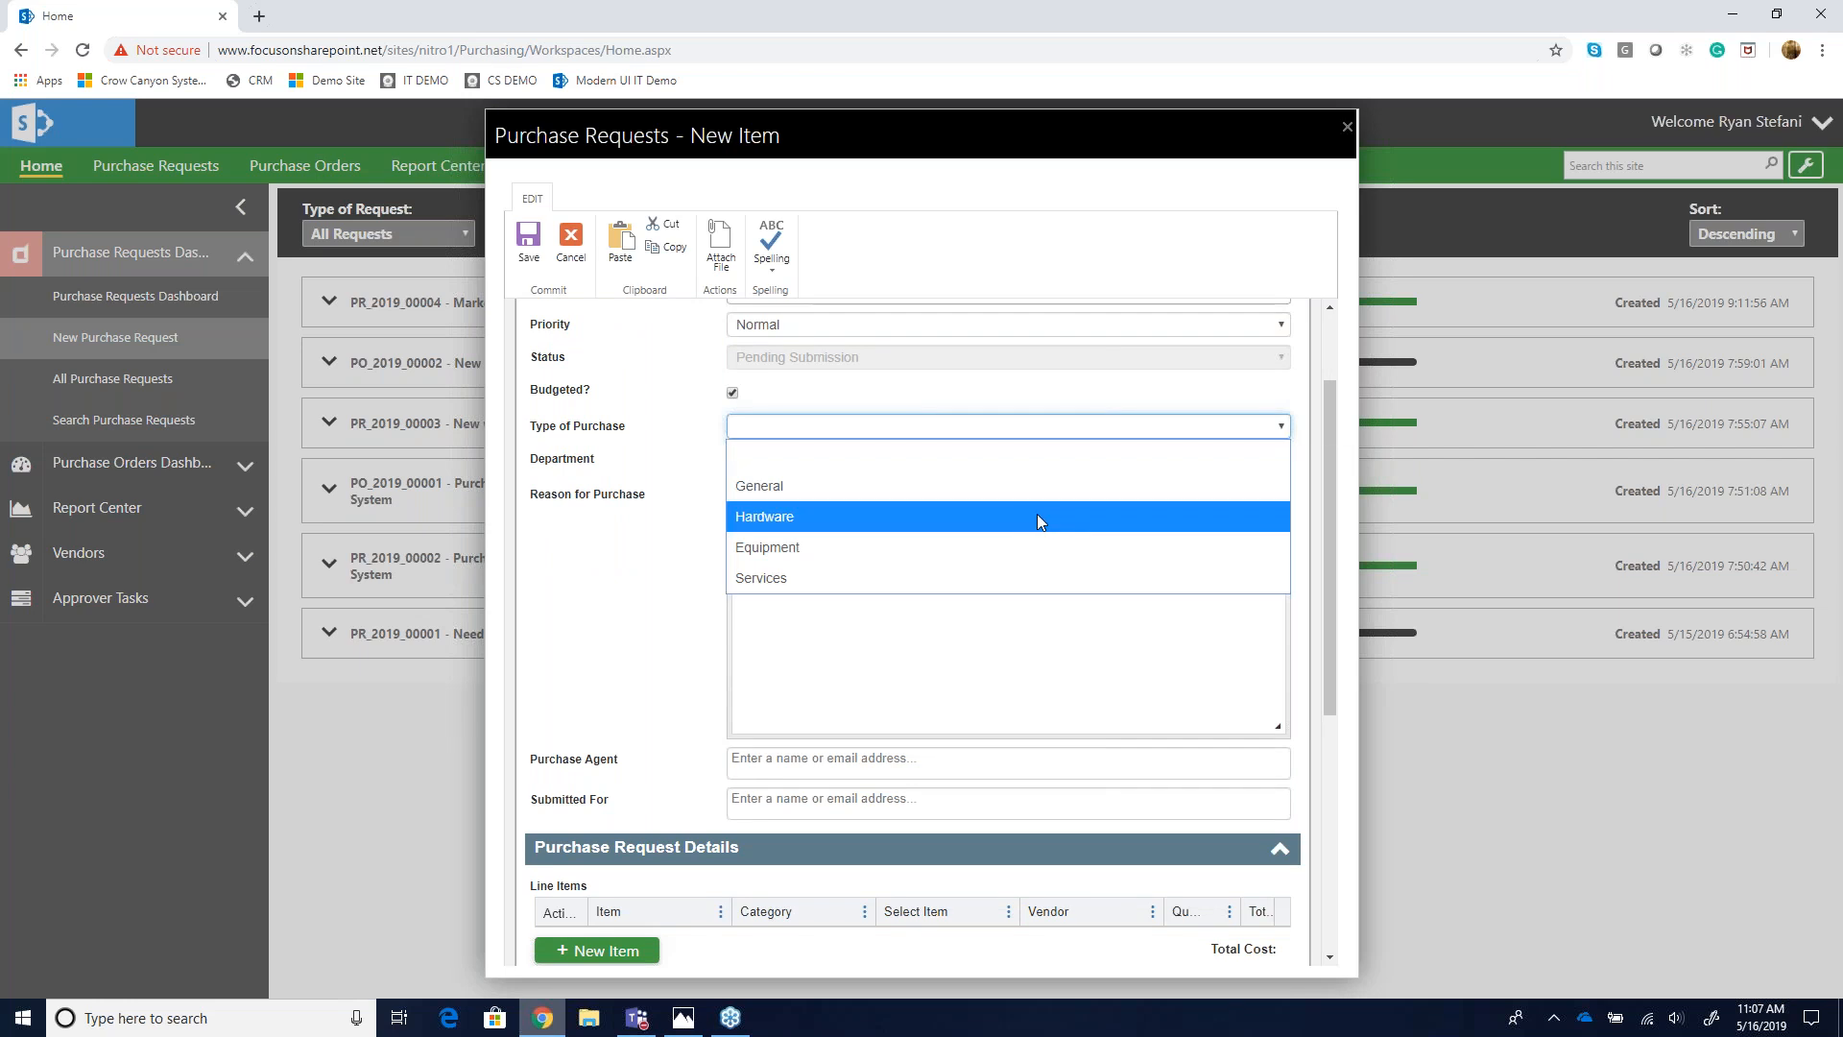
pyautogui.click(966, 486)
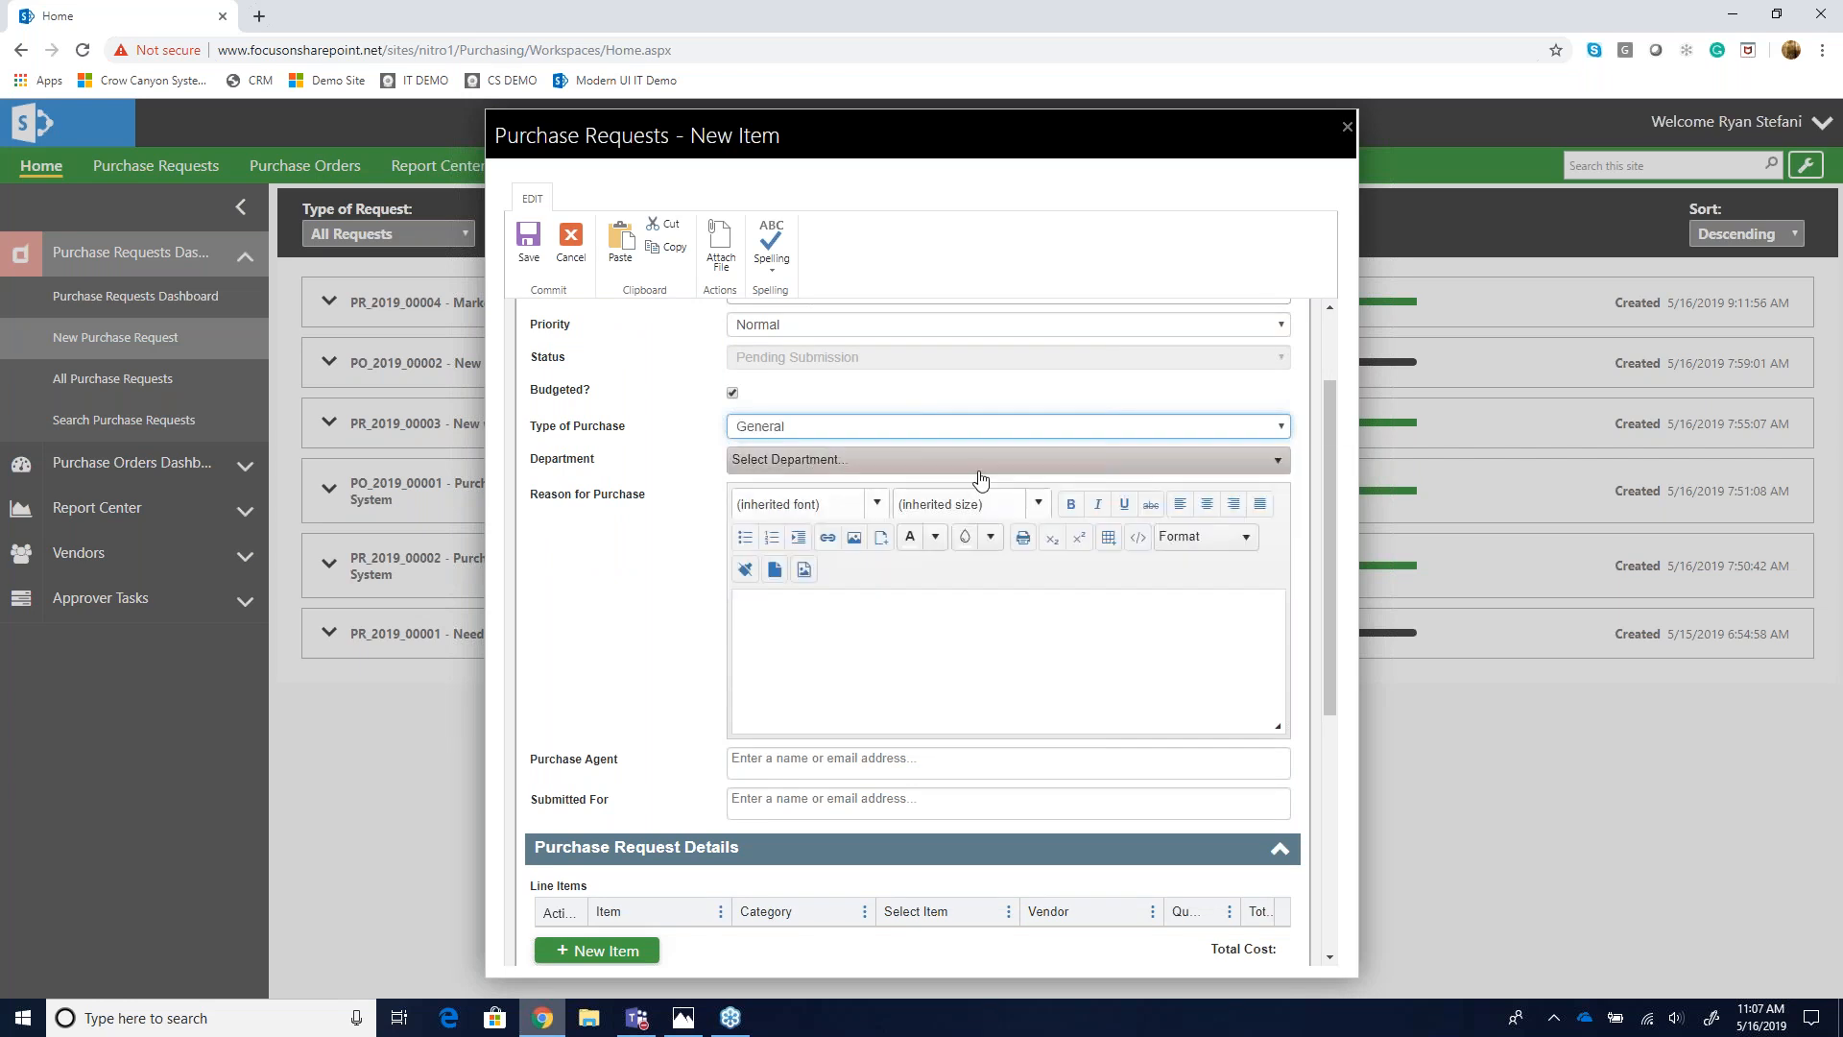
pyautogui.click(987, 461)
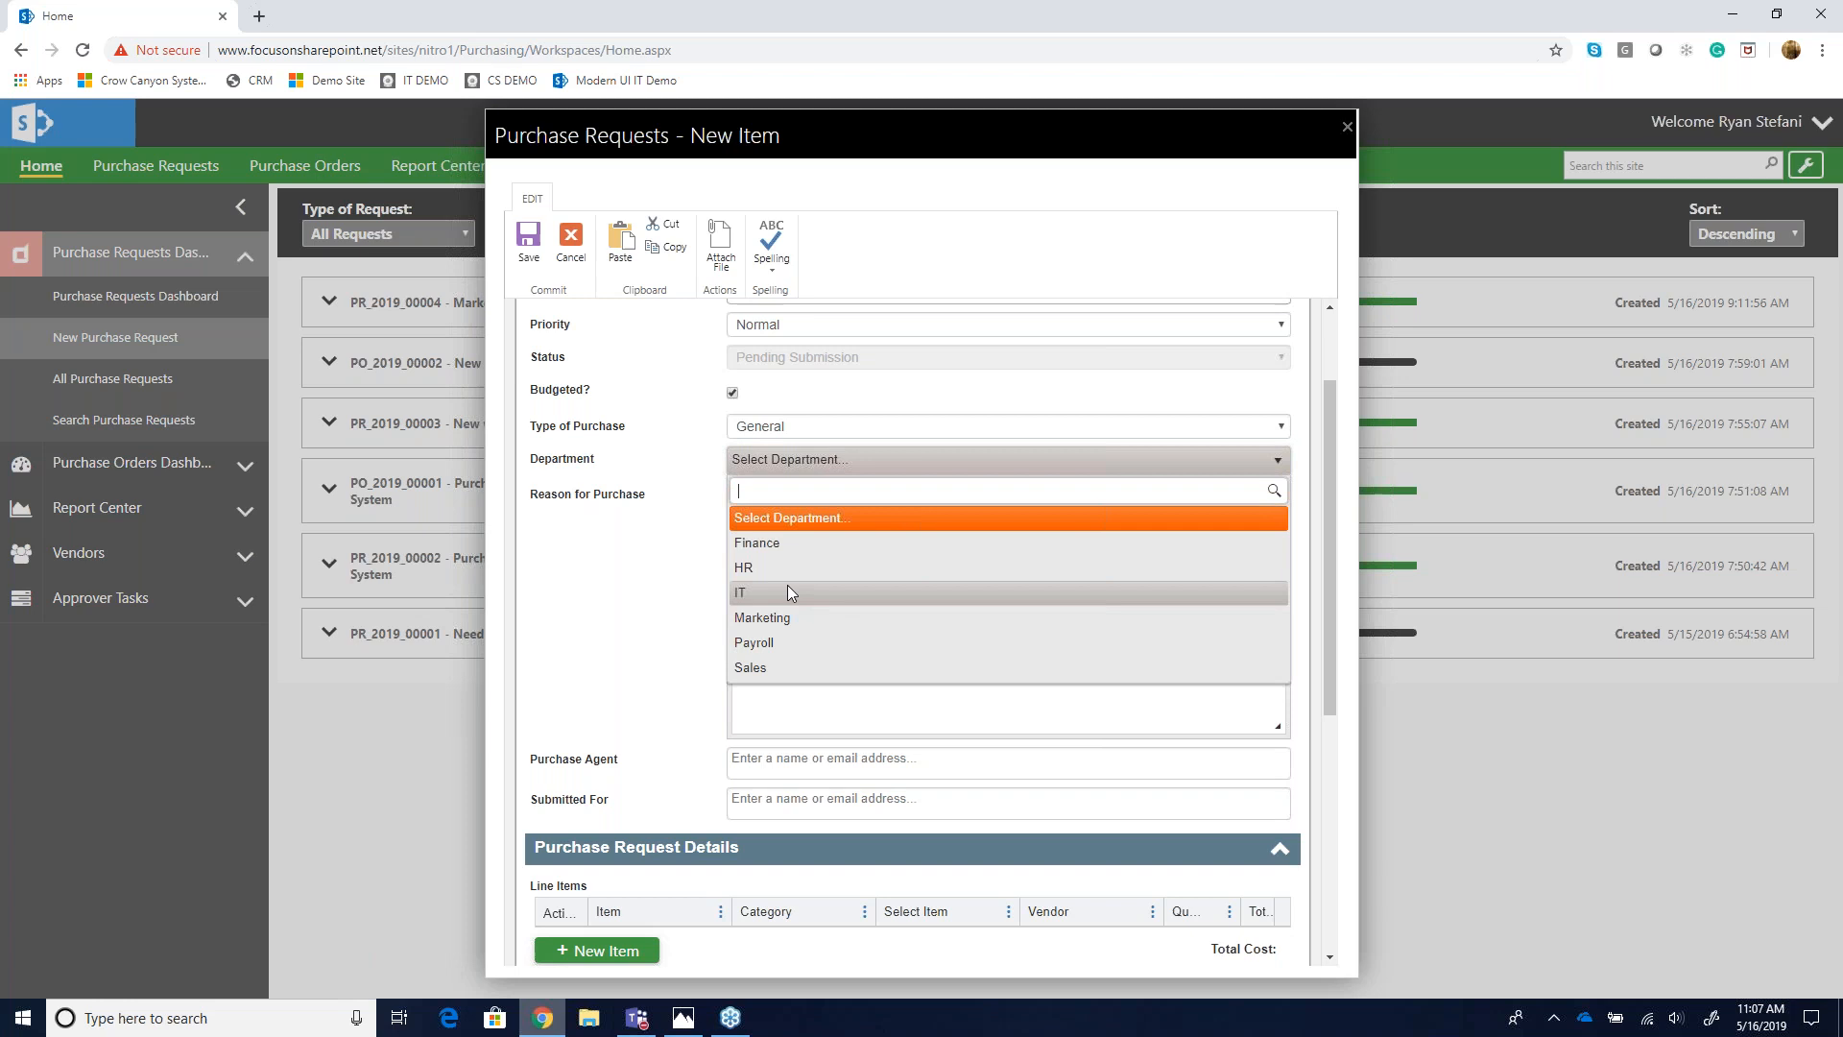
pyautogui.click(789, 549)
# - Assign the current user's name as both the Purchase Agent and the Submitted For person
pyautogui.scroll(-1, 742, 669)
pyautogui.click(742, 669)
pyautogui.write('Rya')
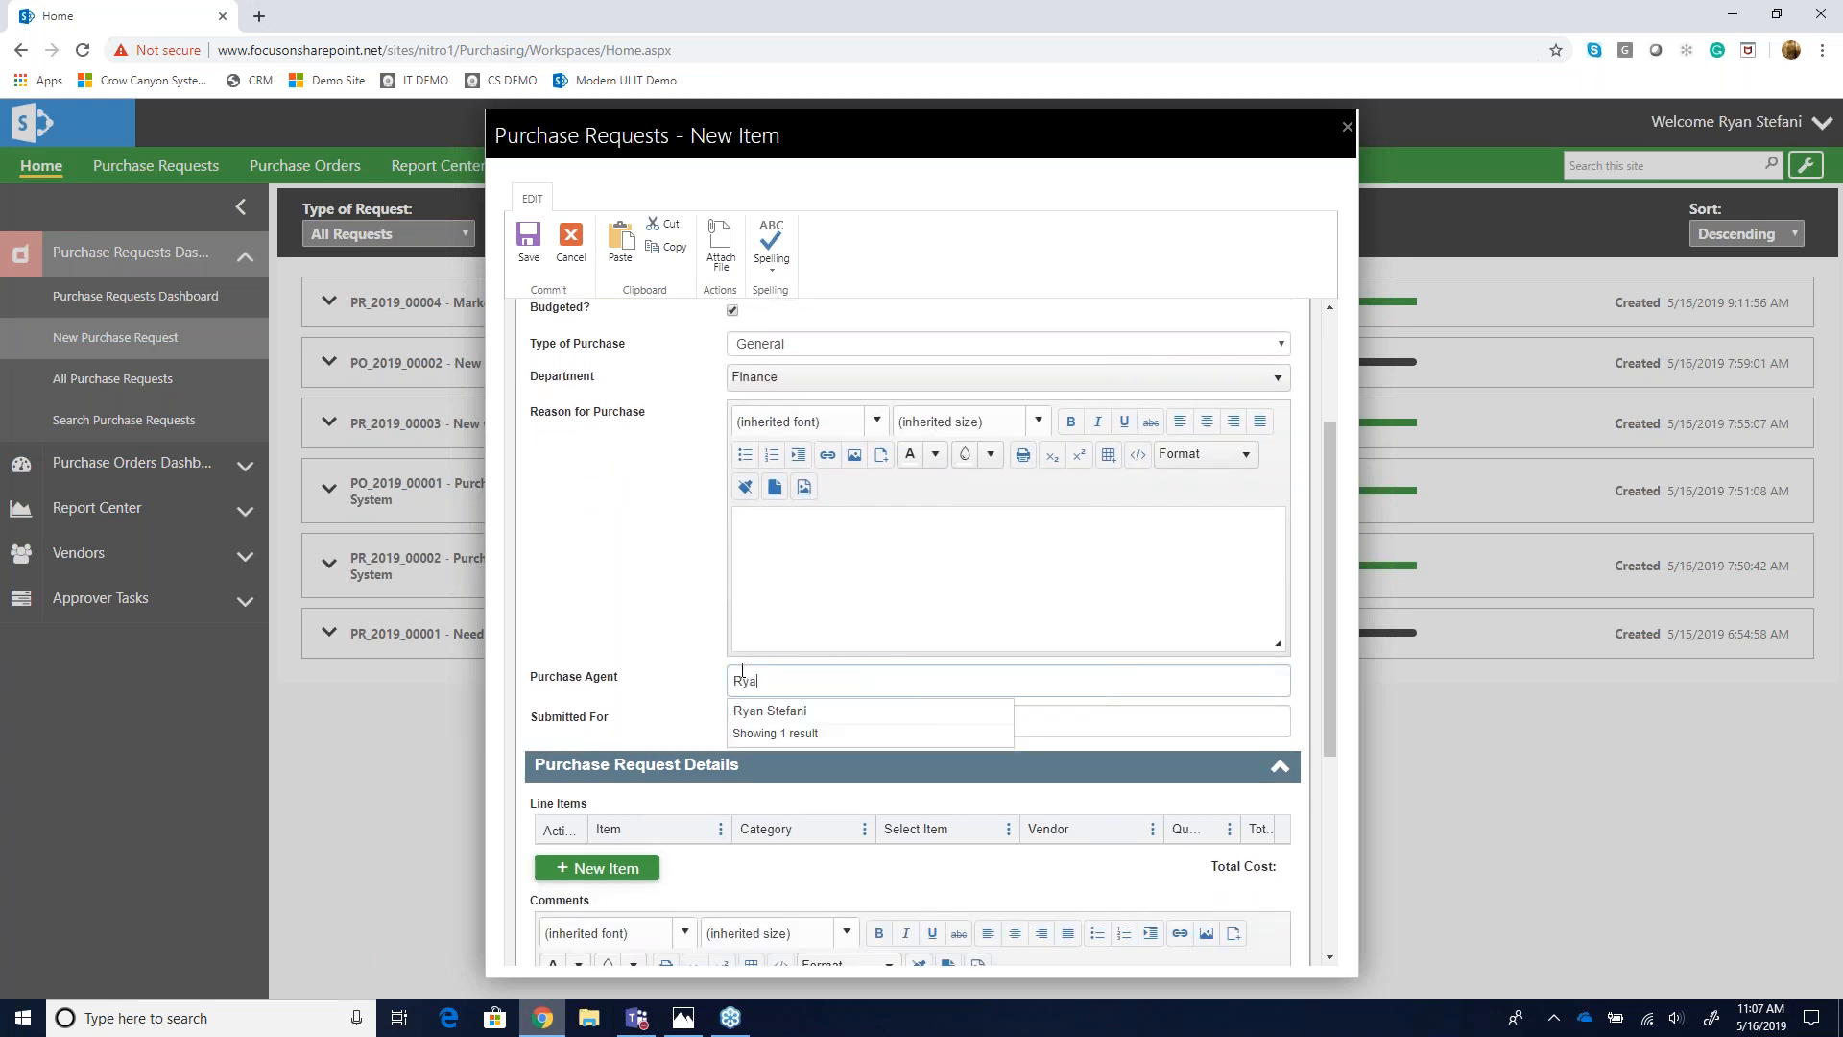
pyautogui.click(754, 712)
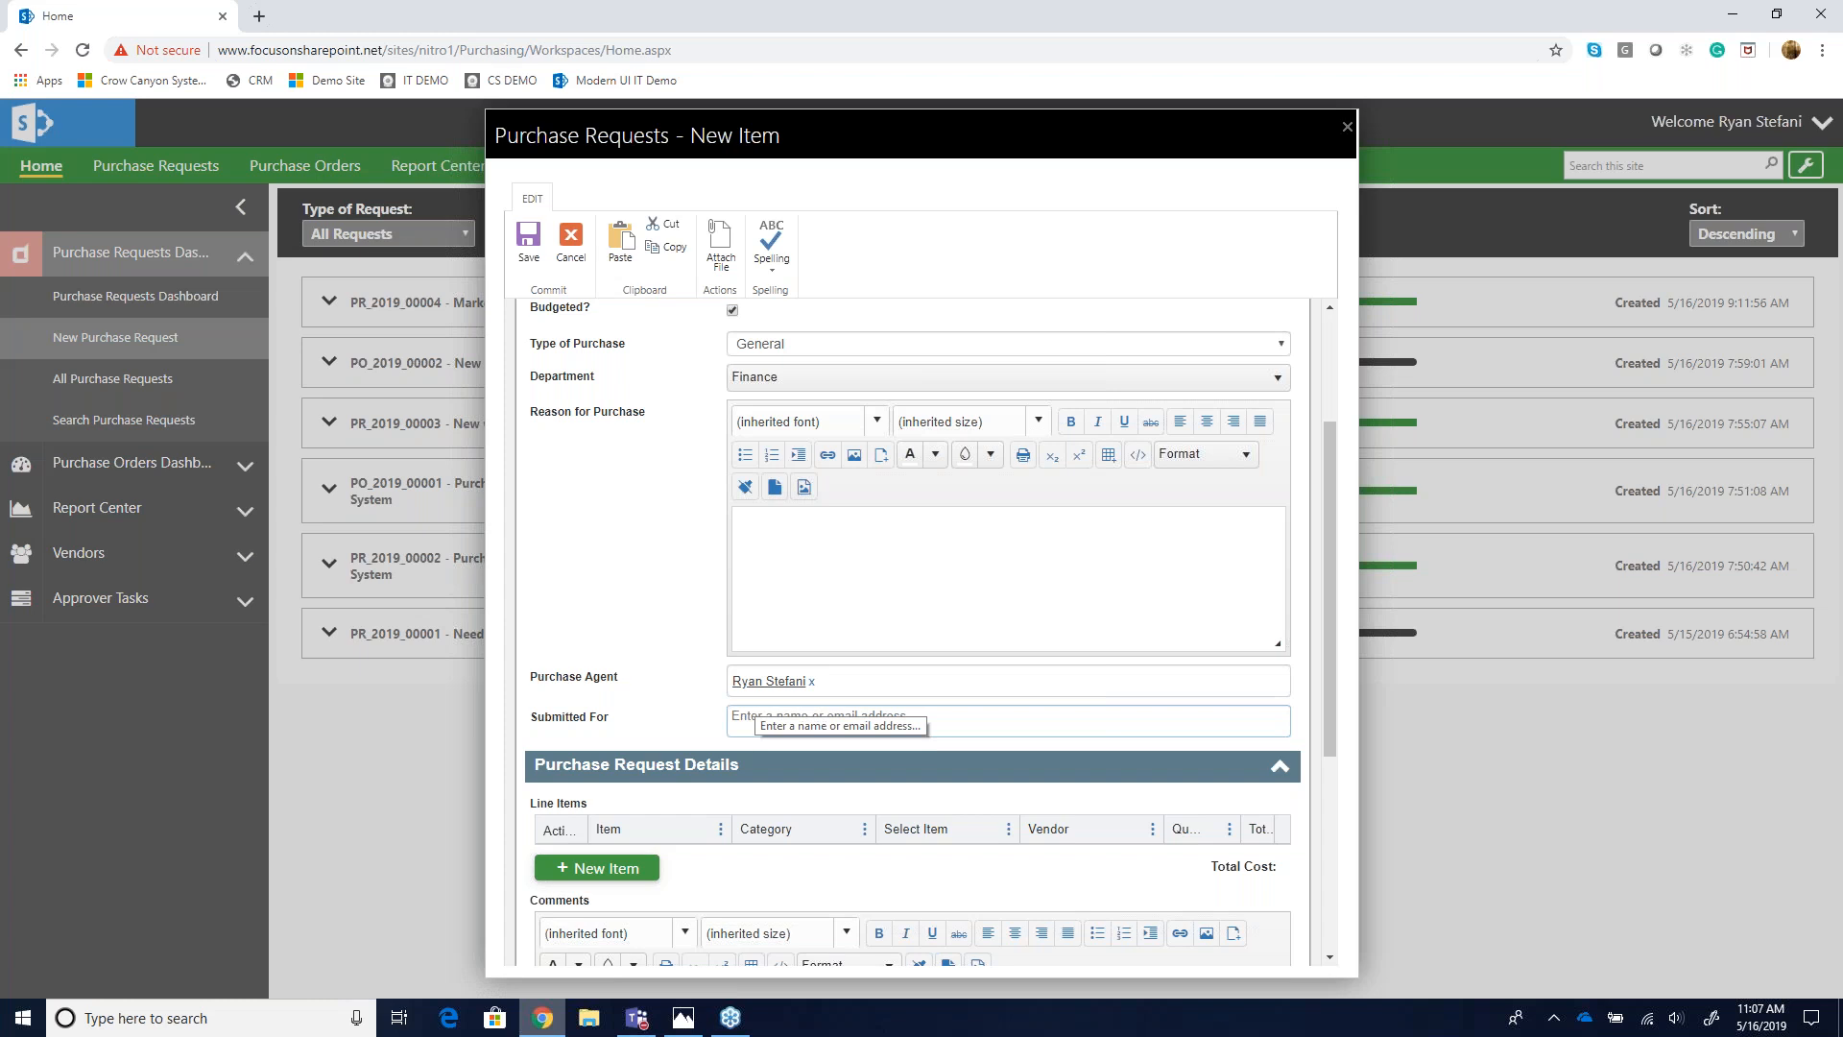
pyautogui.click(774, 723)
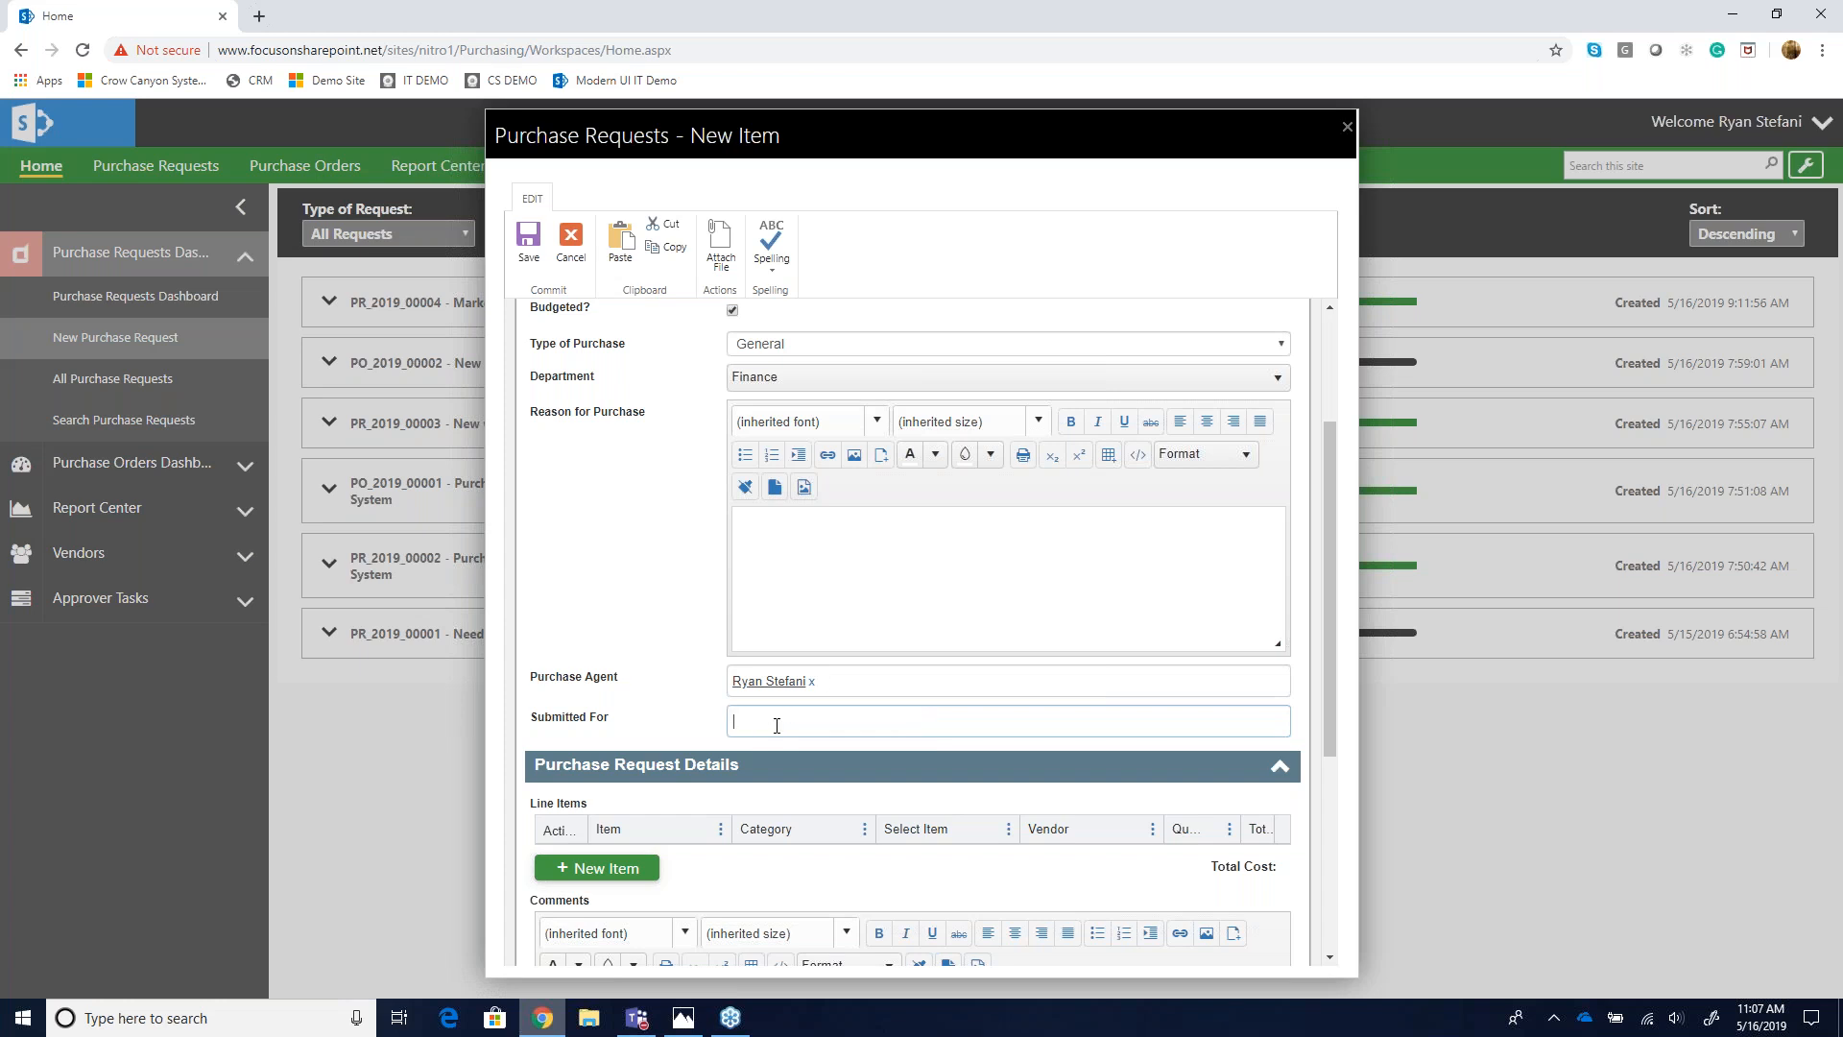
pyautogui.write('Ryan')
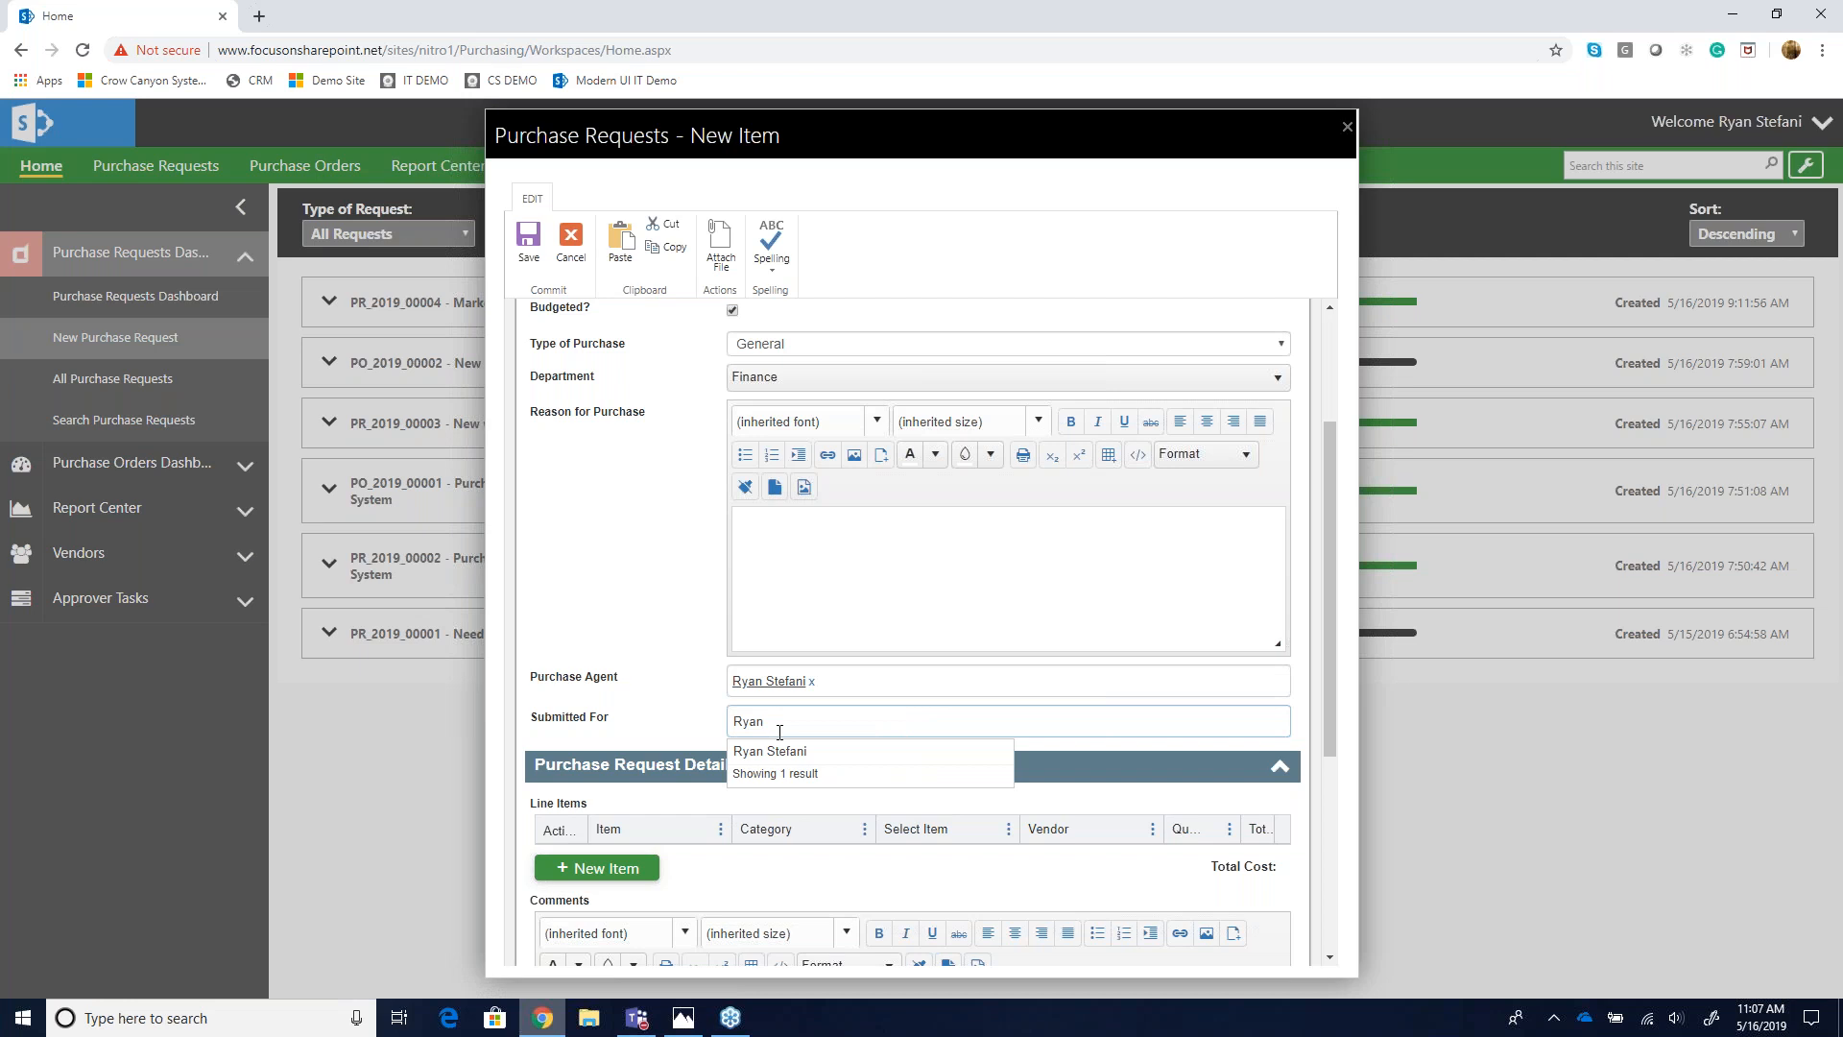
pyautogui.click(773, 752)
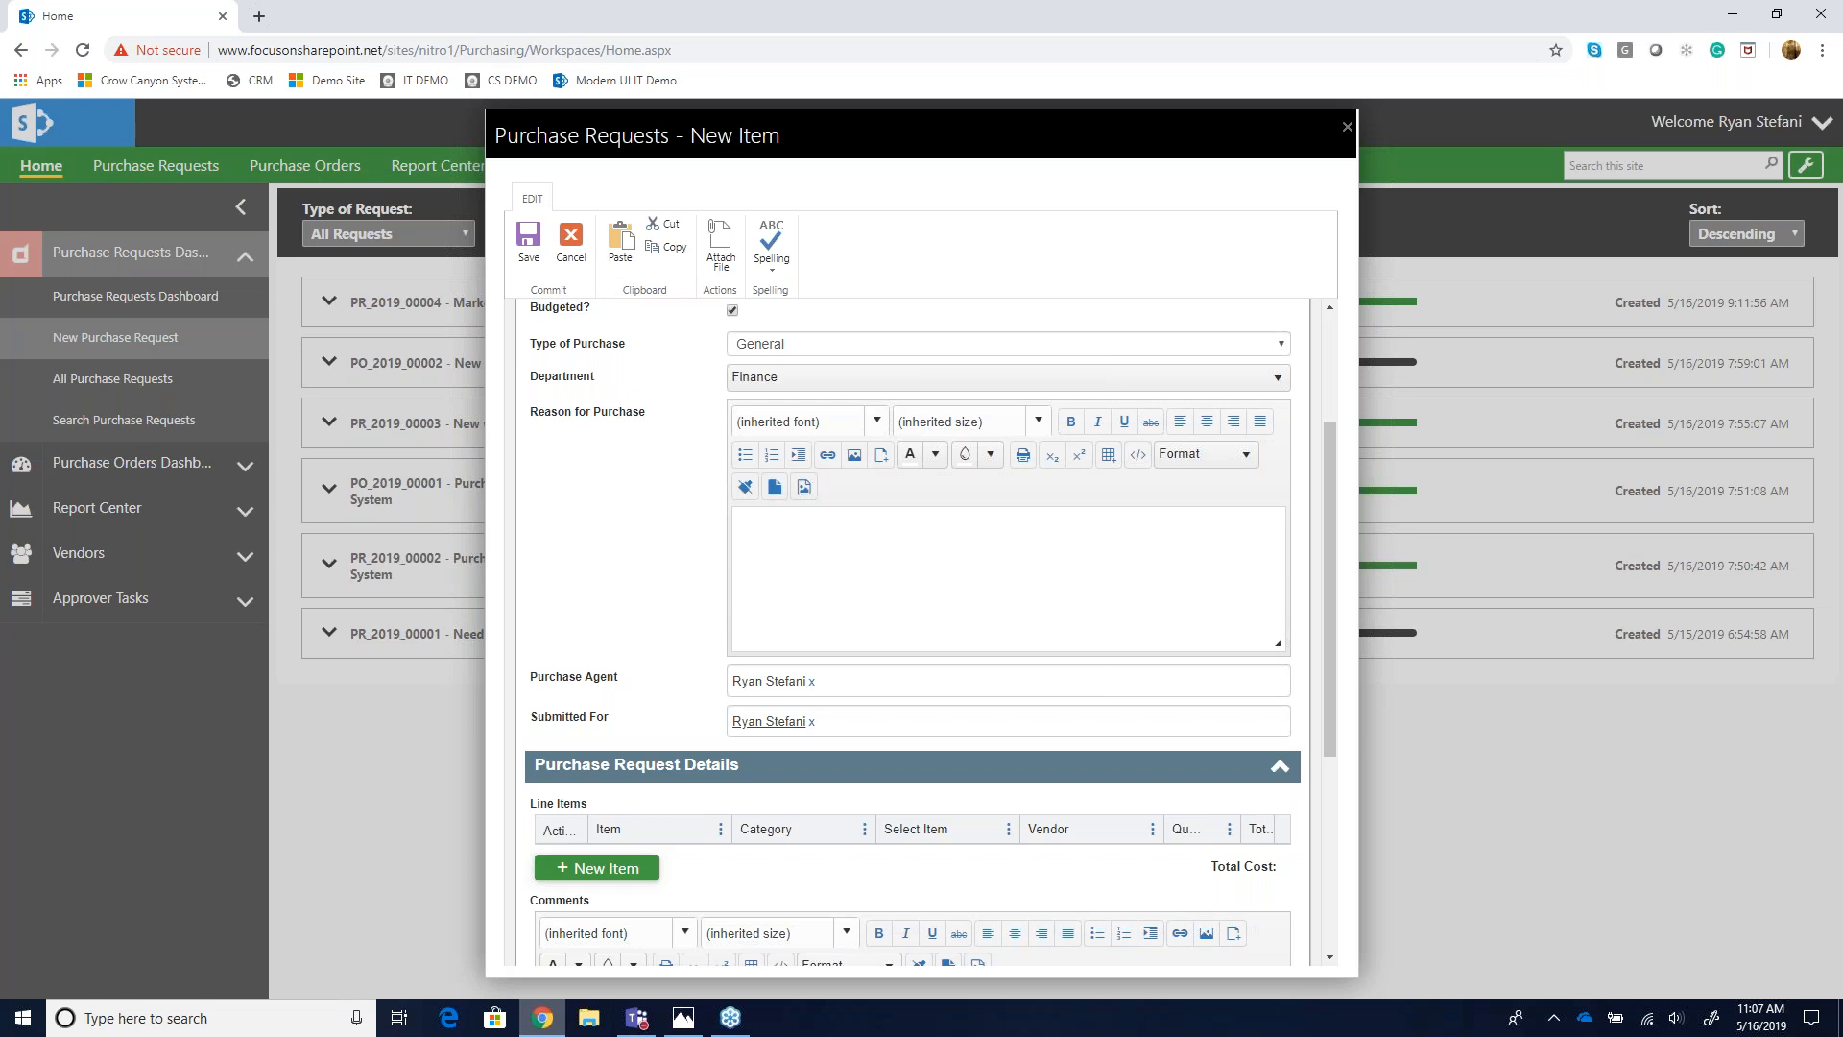
# - Add a new line item from the product catalog with category Hardware Asset and item Dell Vostro 260
pyautogui.scroll(-3, 688, 616)
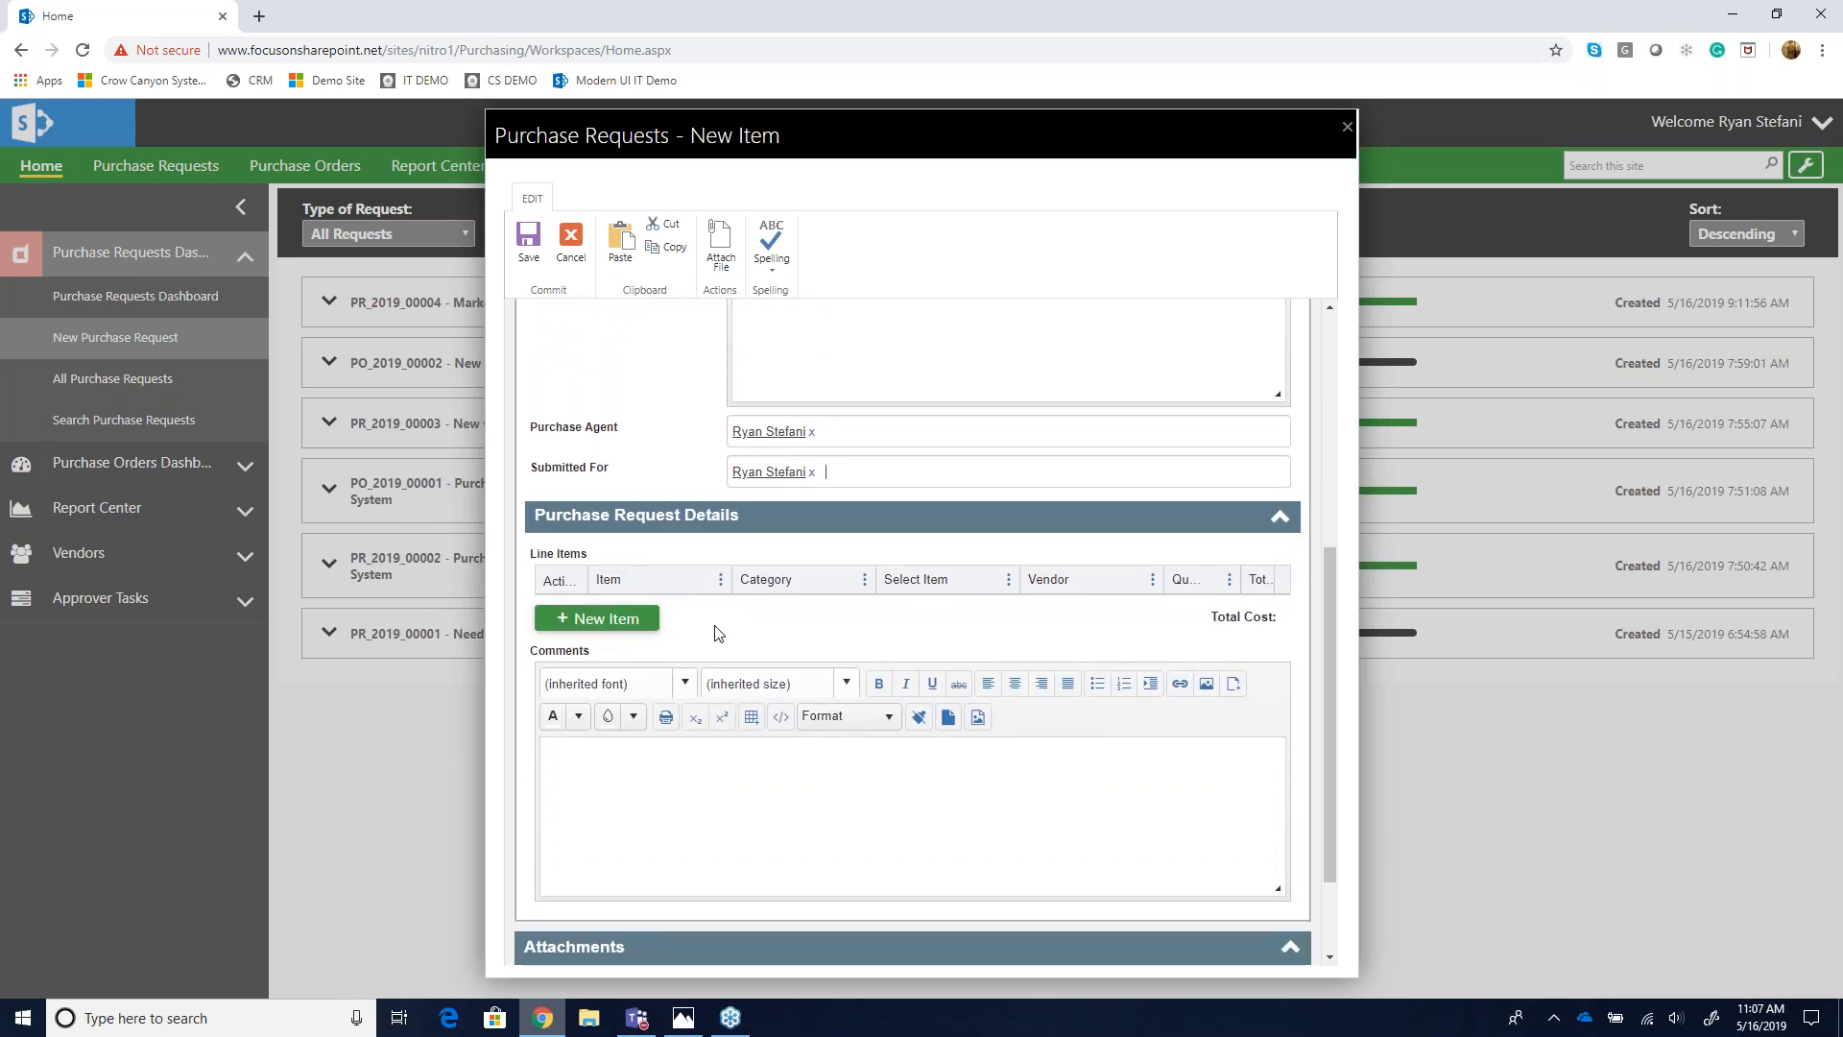
pyautogui.click(589, 621)
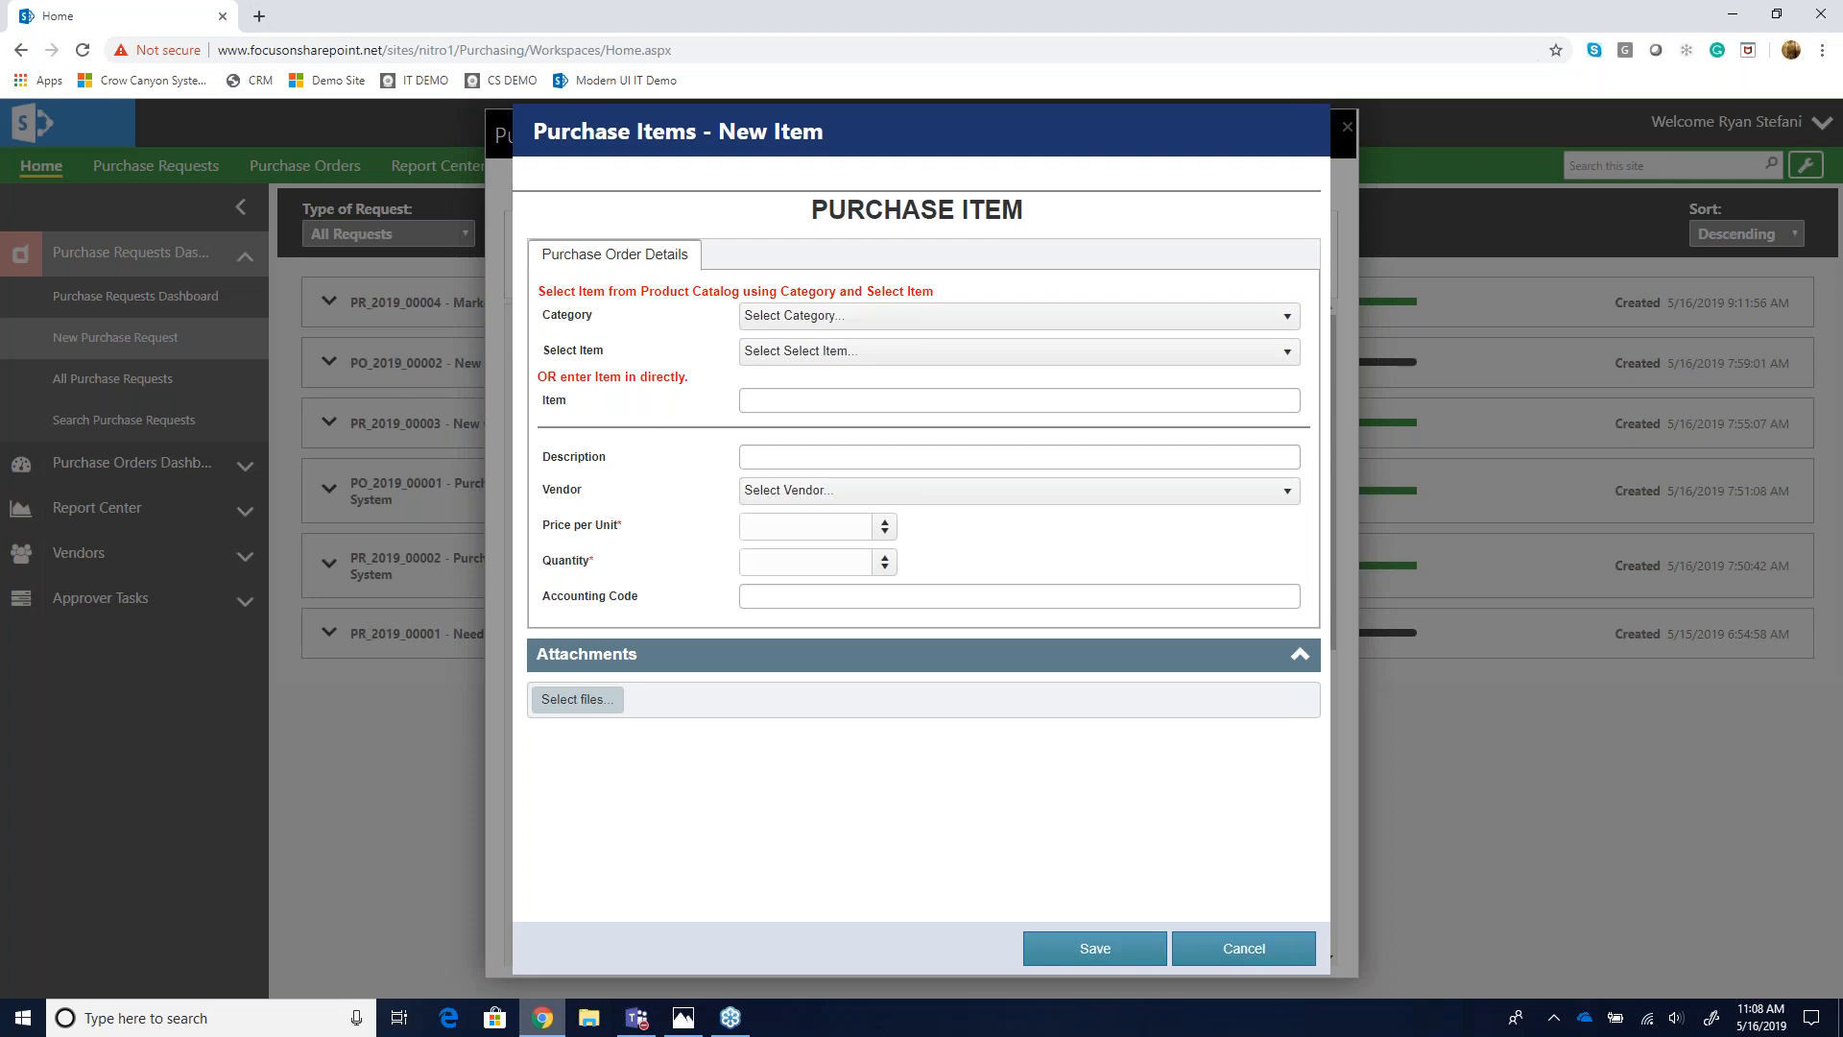
pyautogui.click(806, 325)
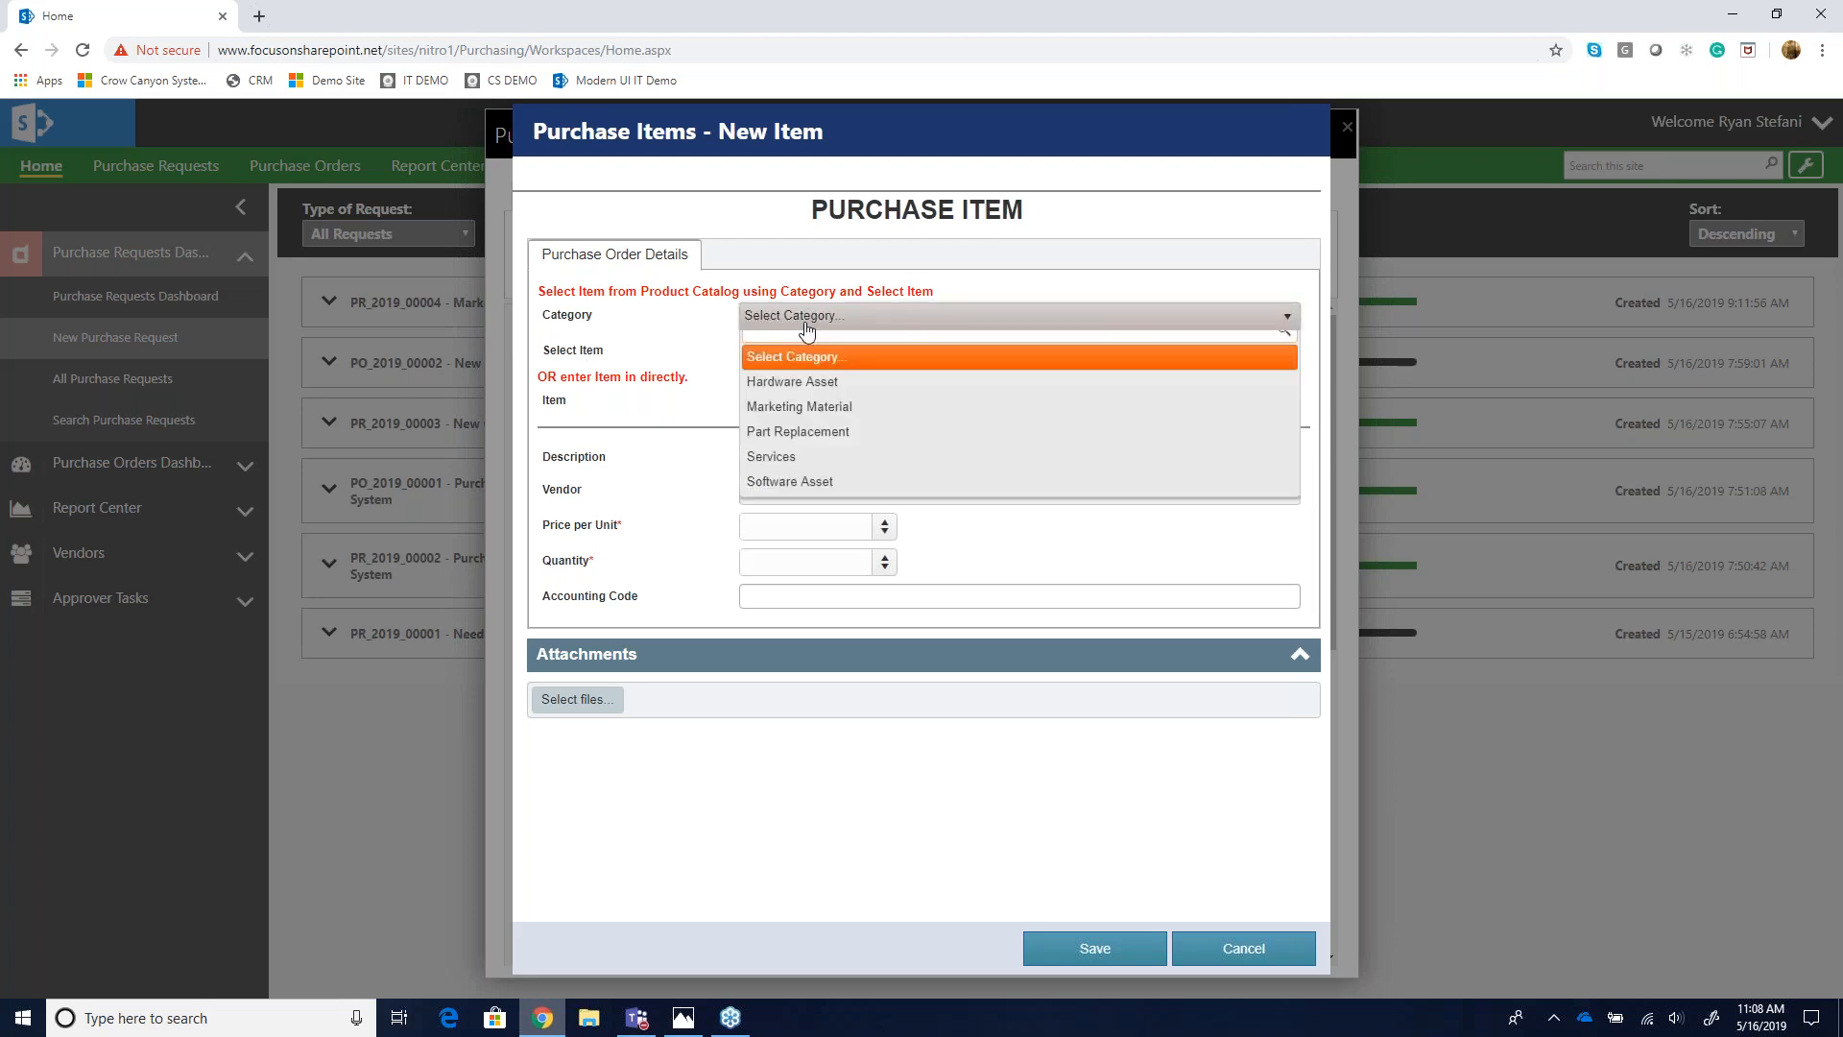
pyautogui.click(816, 398)
pyautogui.click(826, 357)
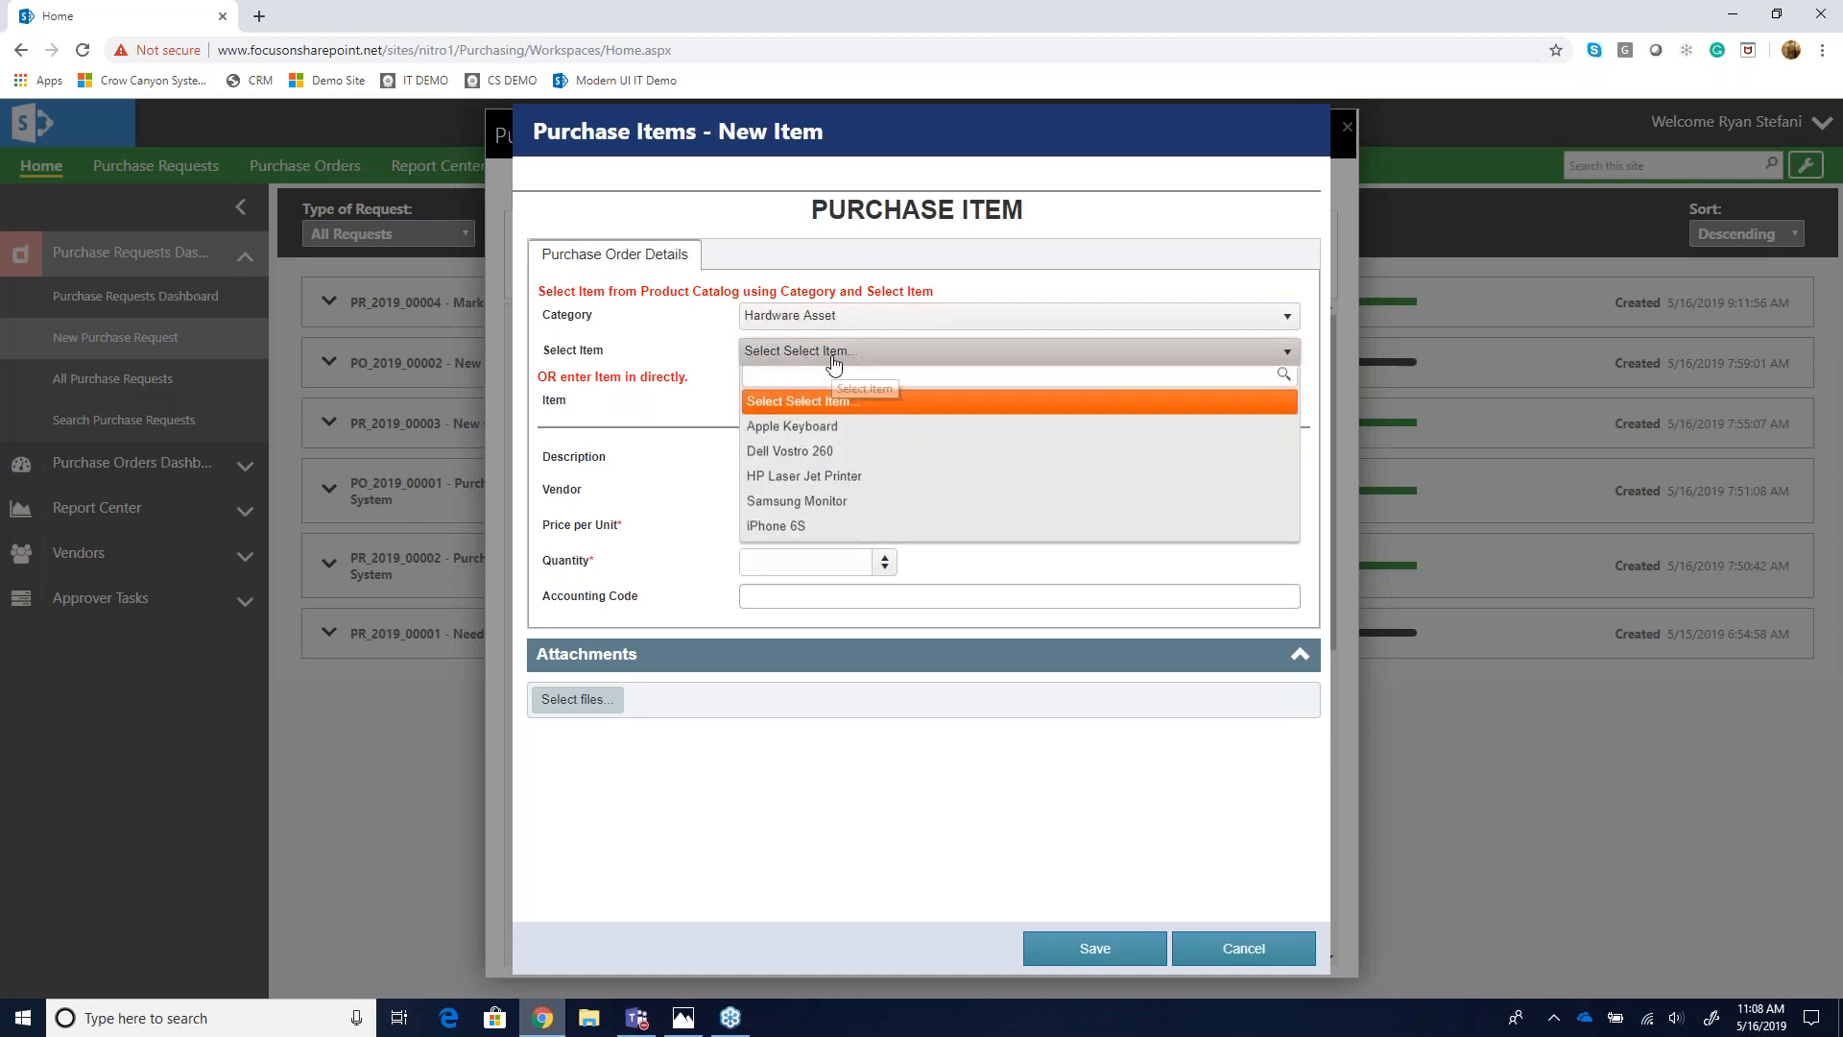
pyautogui.click(824, 459)
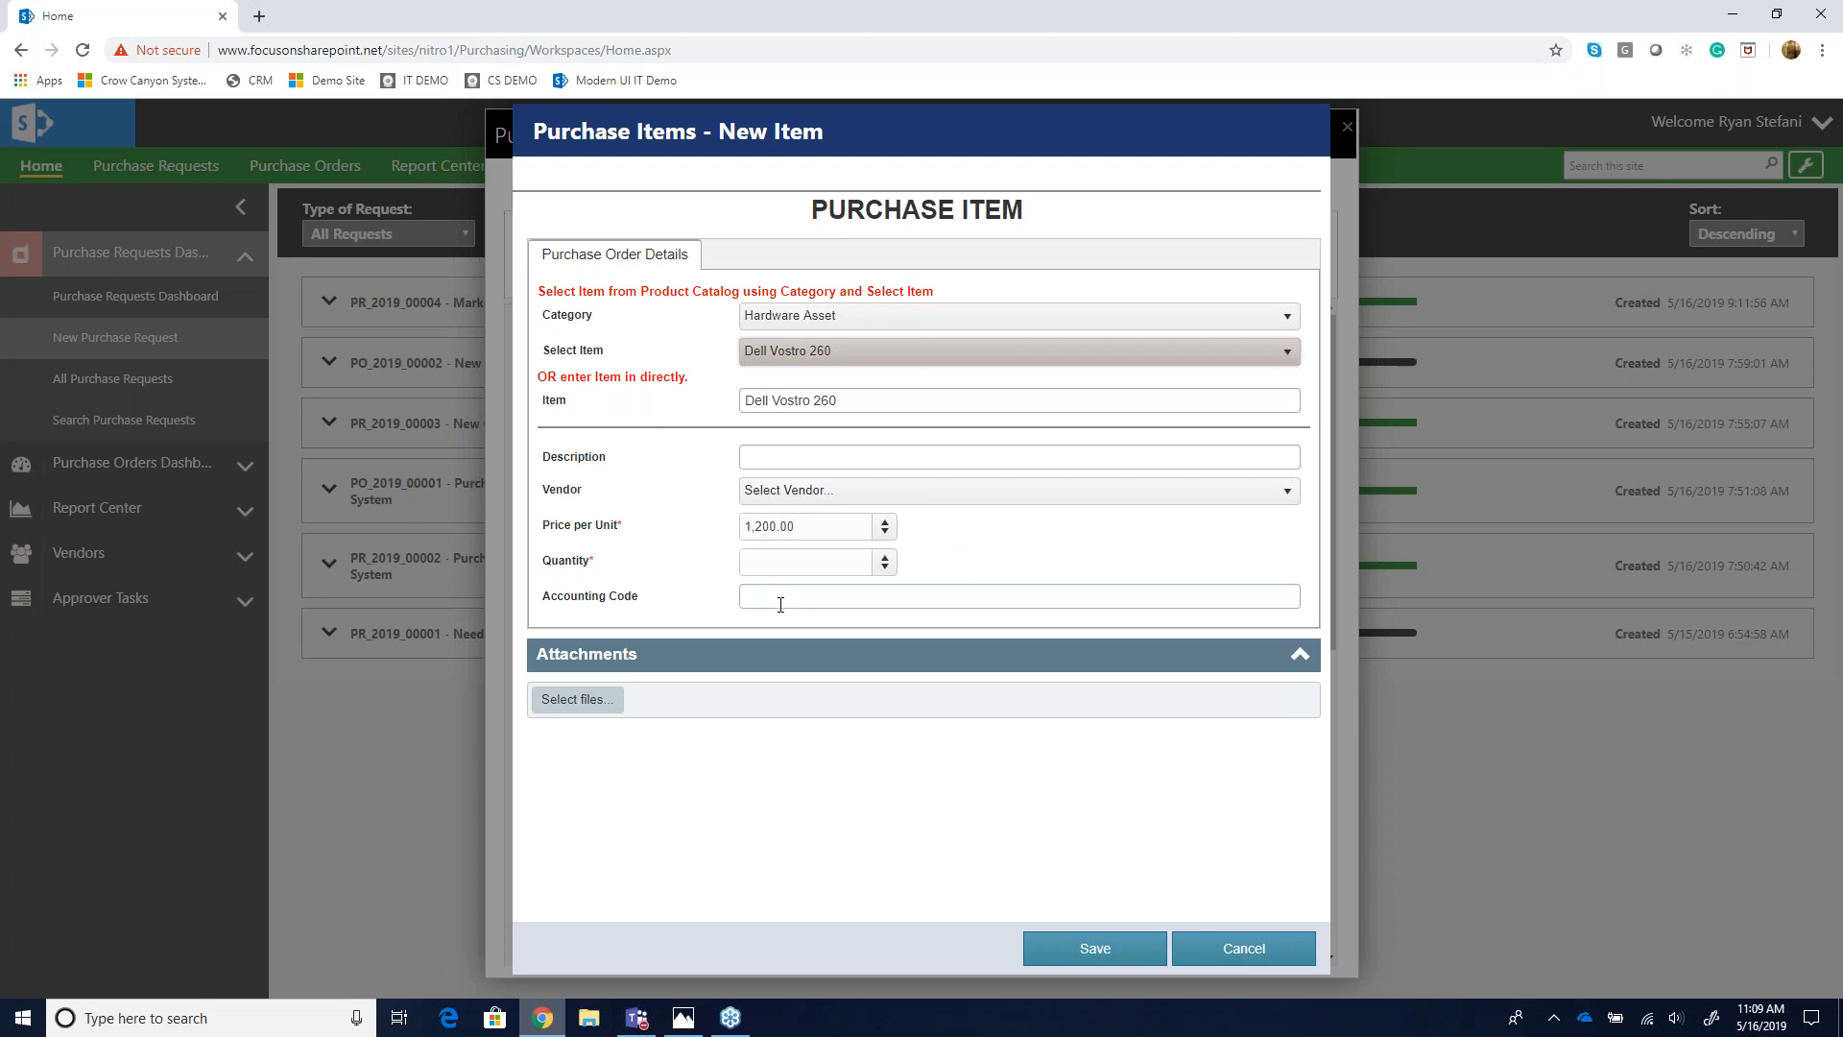
# - Set the line item's quantity to 3 and description to New Desktop, and save it
pyautogui.click(781, 564)
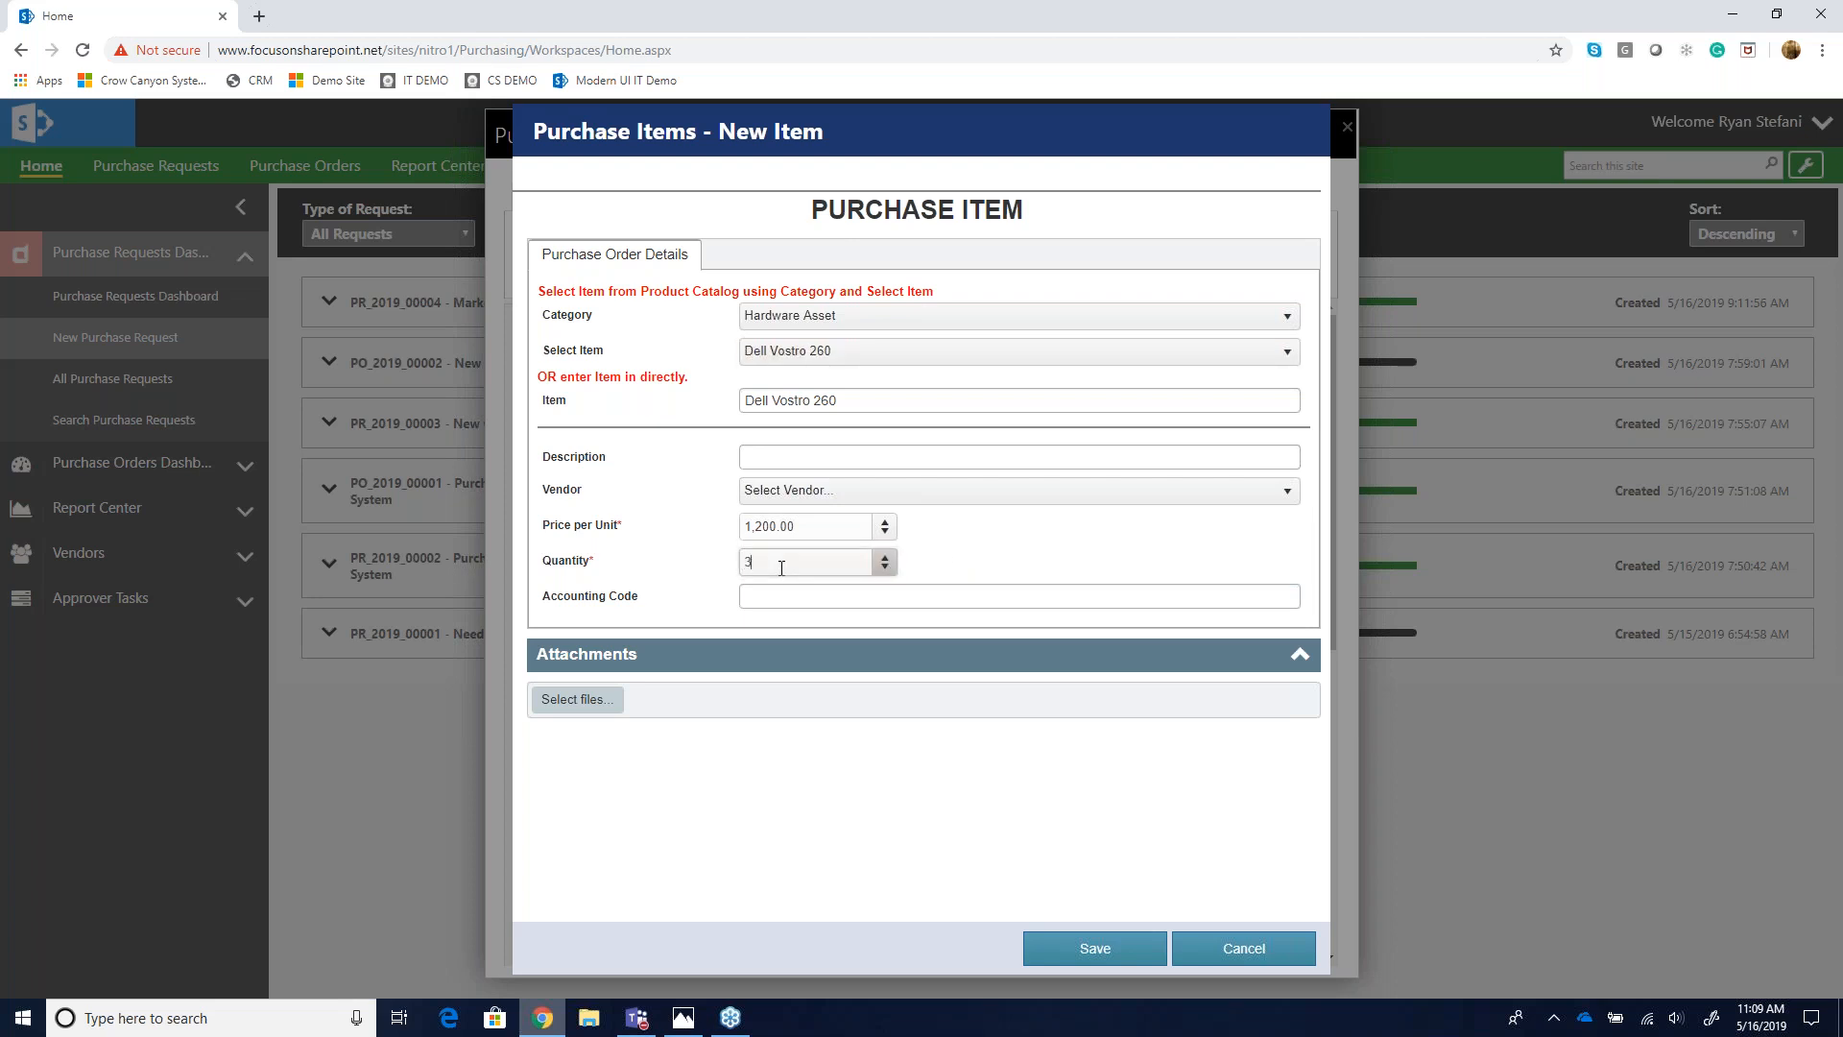
pyautogui.write('3')
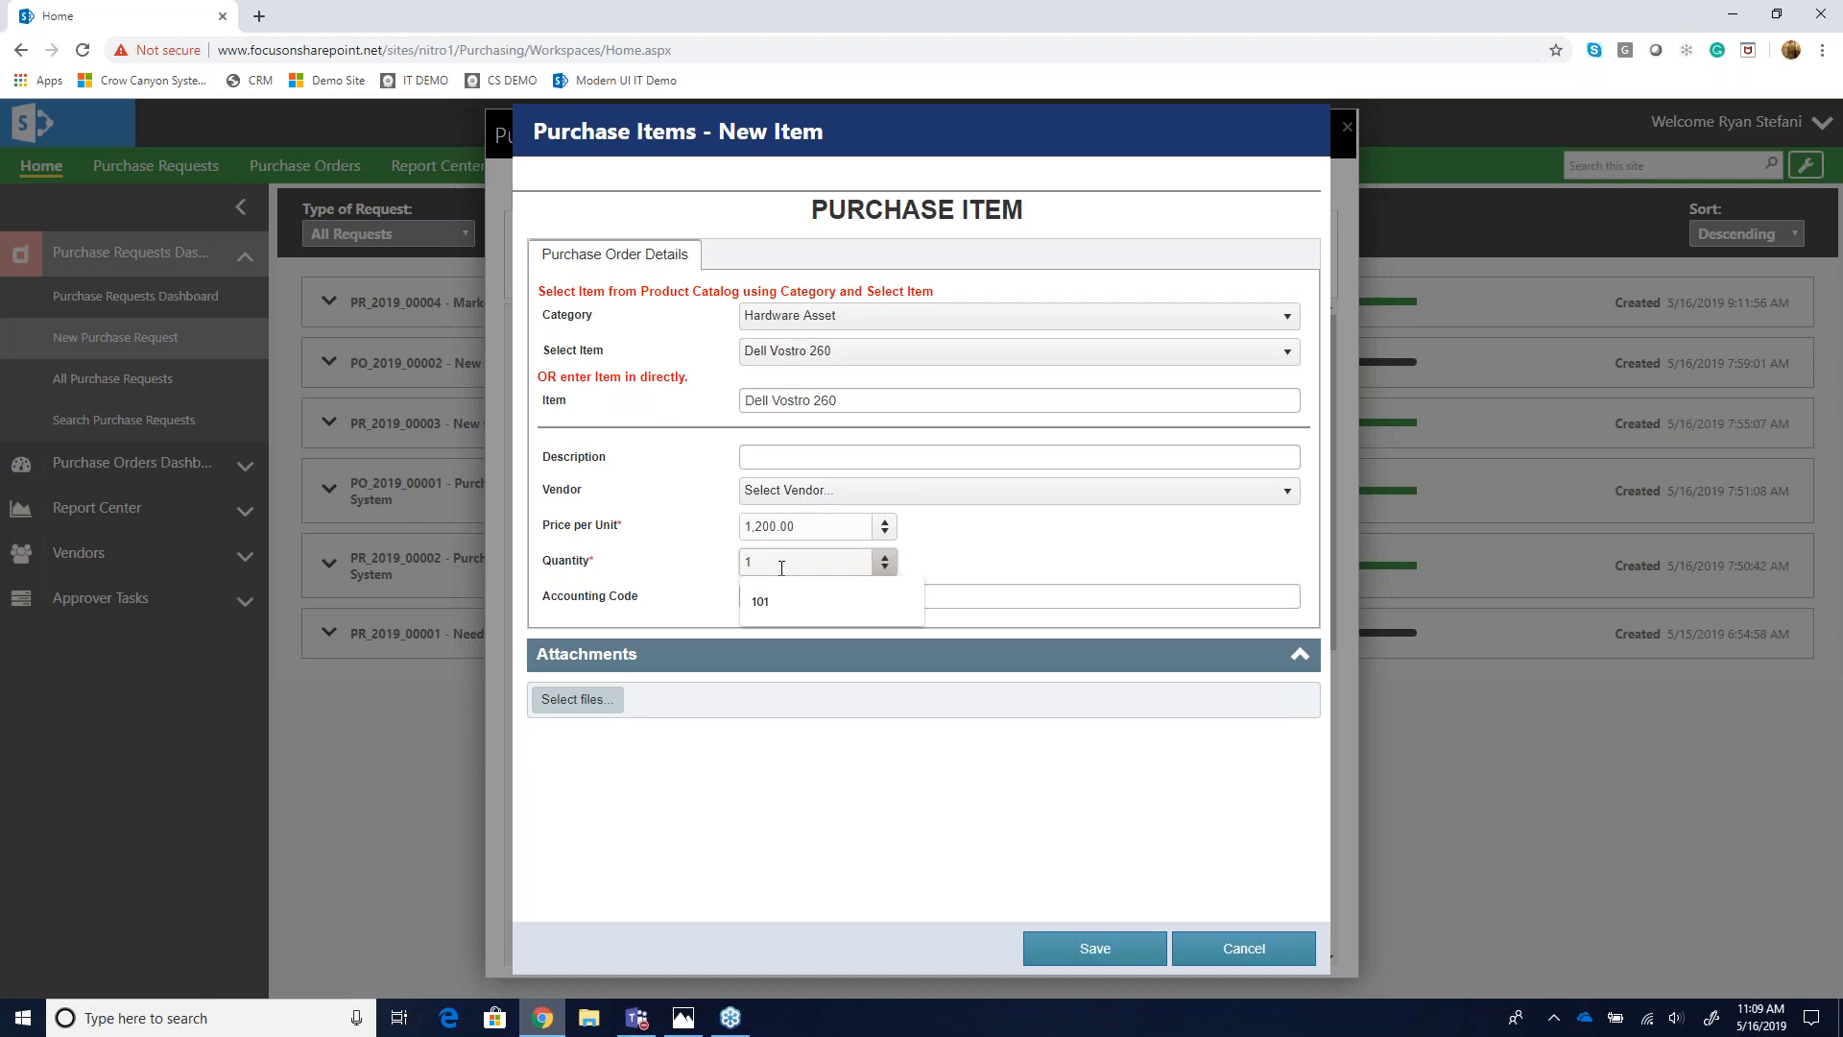
pyautogui.click(874, 447)
pyautogui.write('New Desktop')
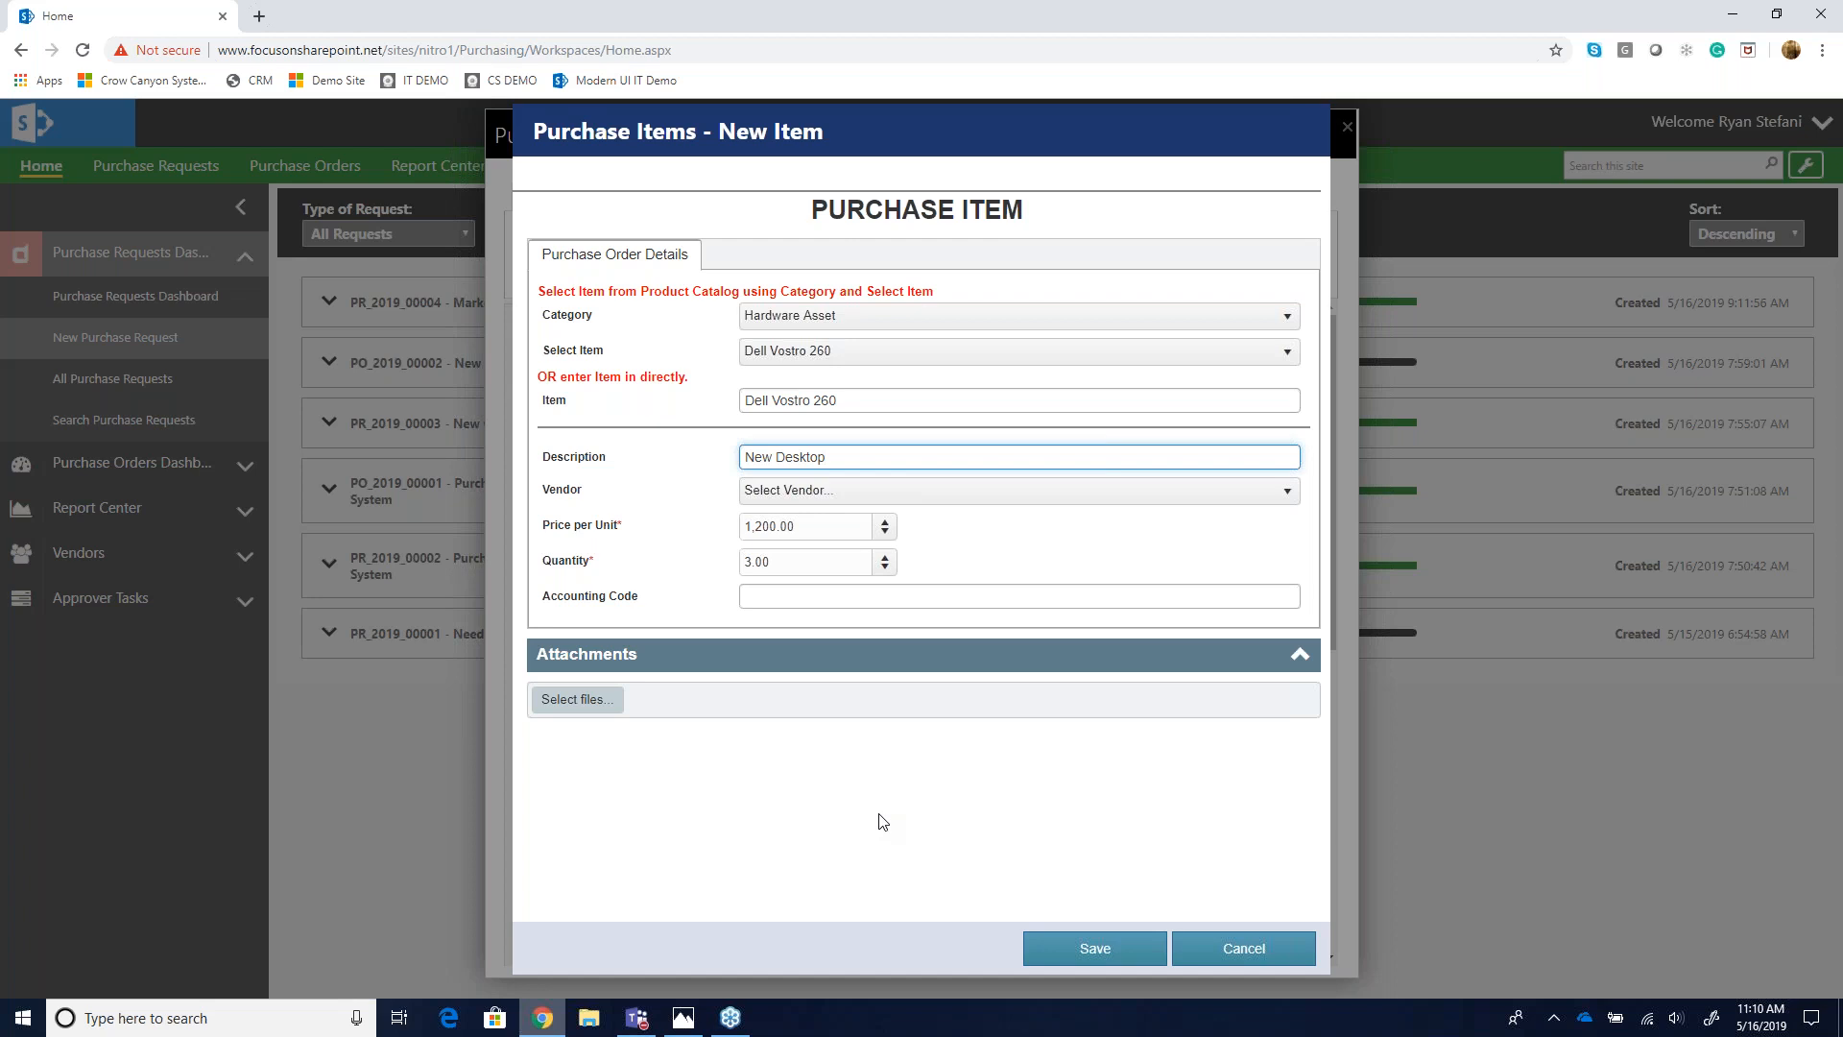
pyautogui.click(1090, 949)
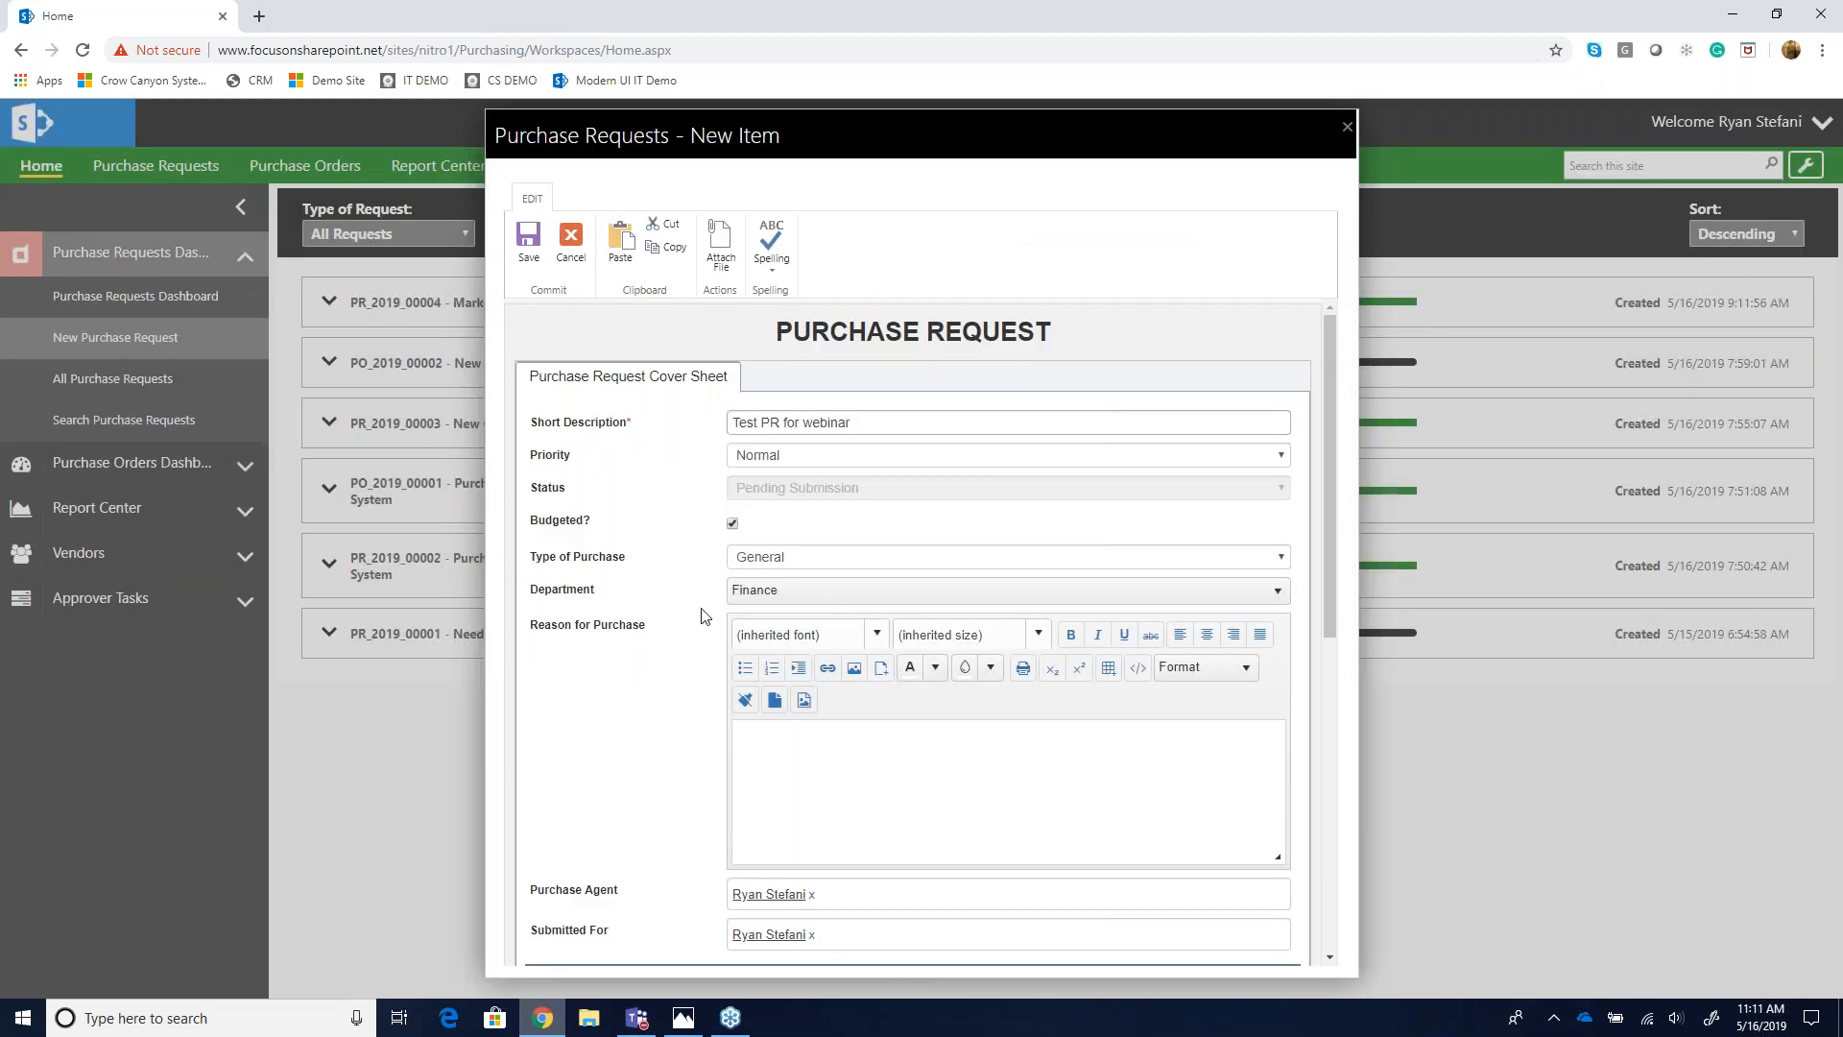
# - Add a second line item entered directly as Samsung Phone instead of from the catalog
pyautogui.scroll(-3, 702, 615)
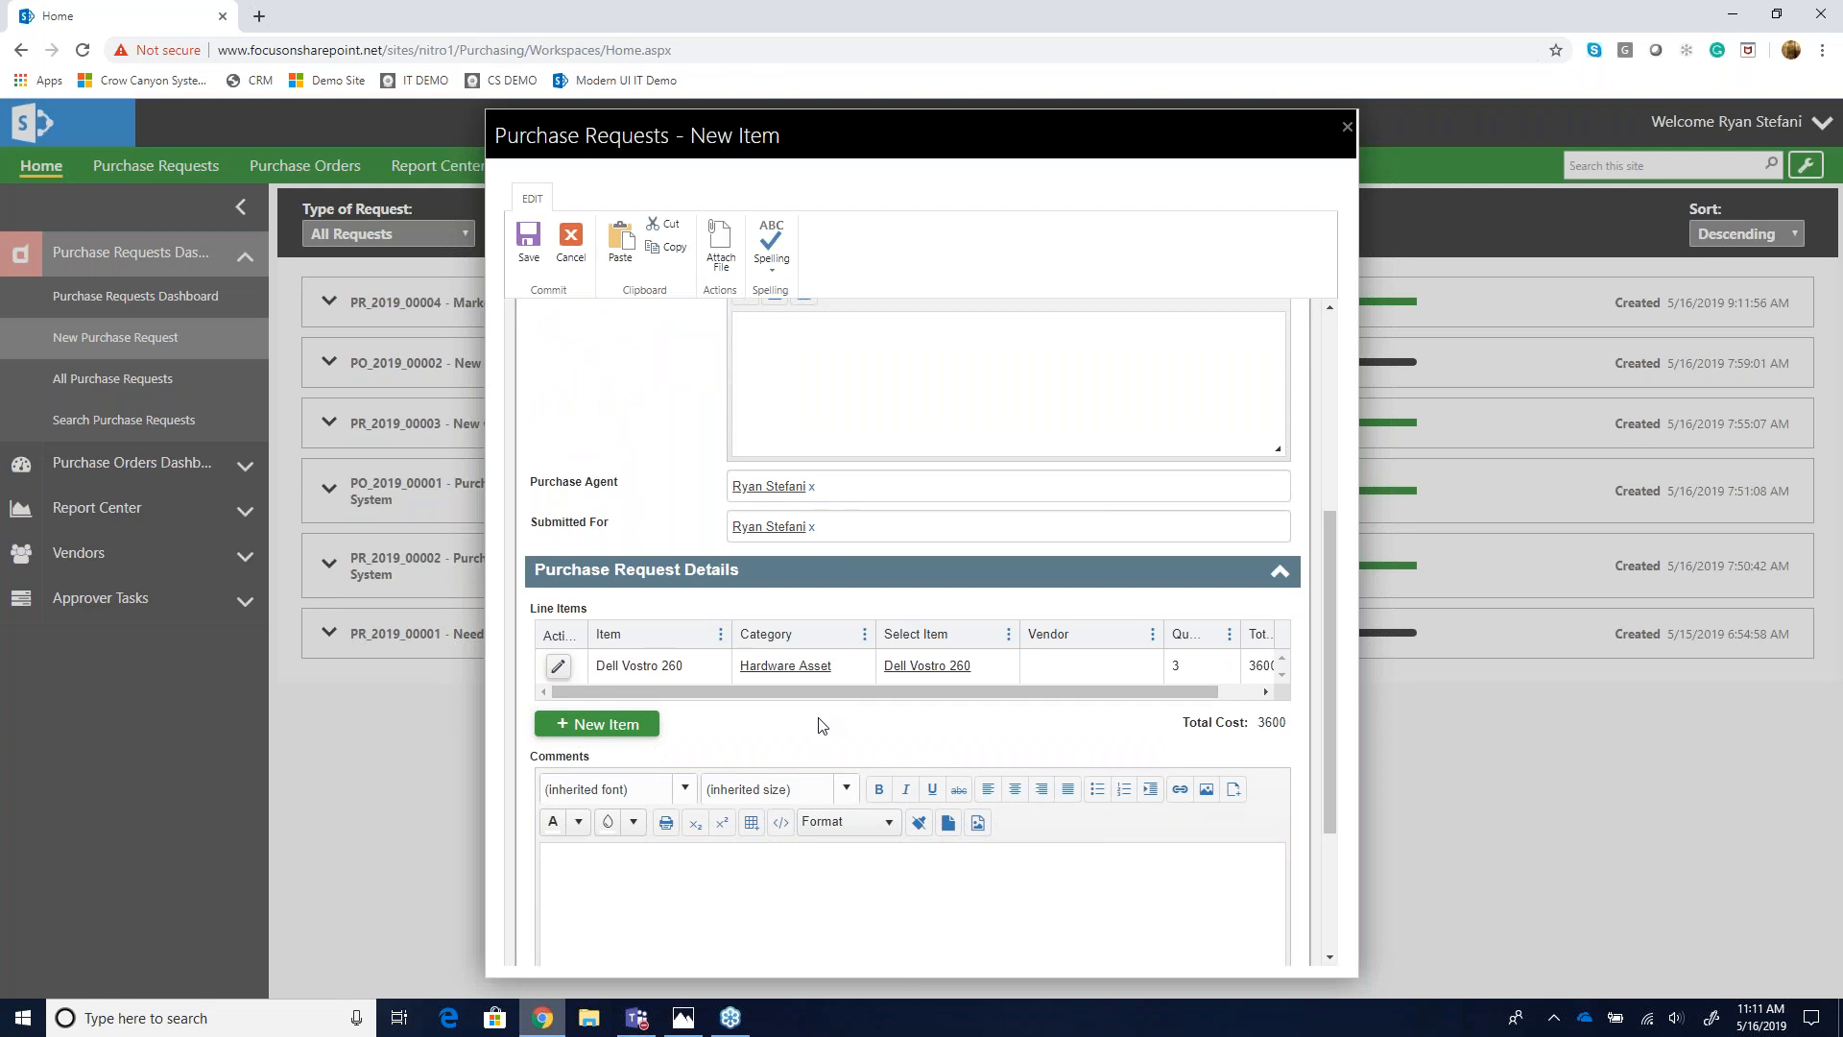
pyautogui.click(608, 726)
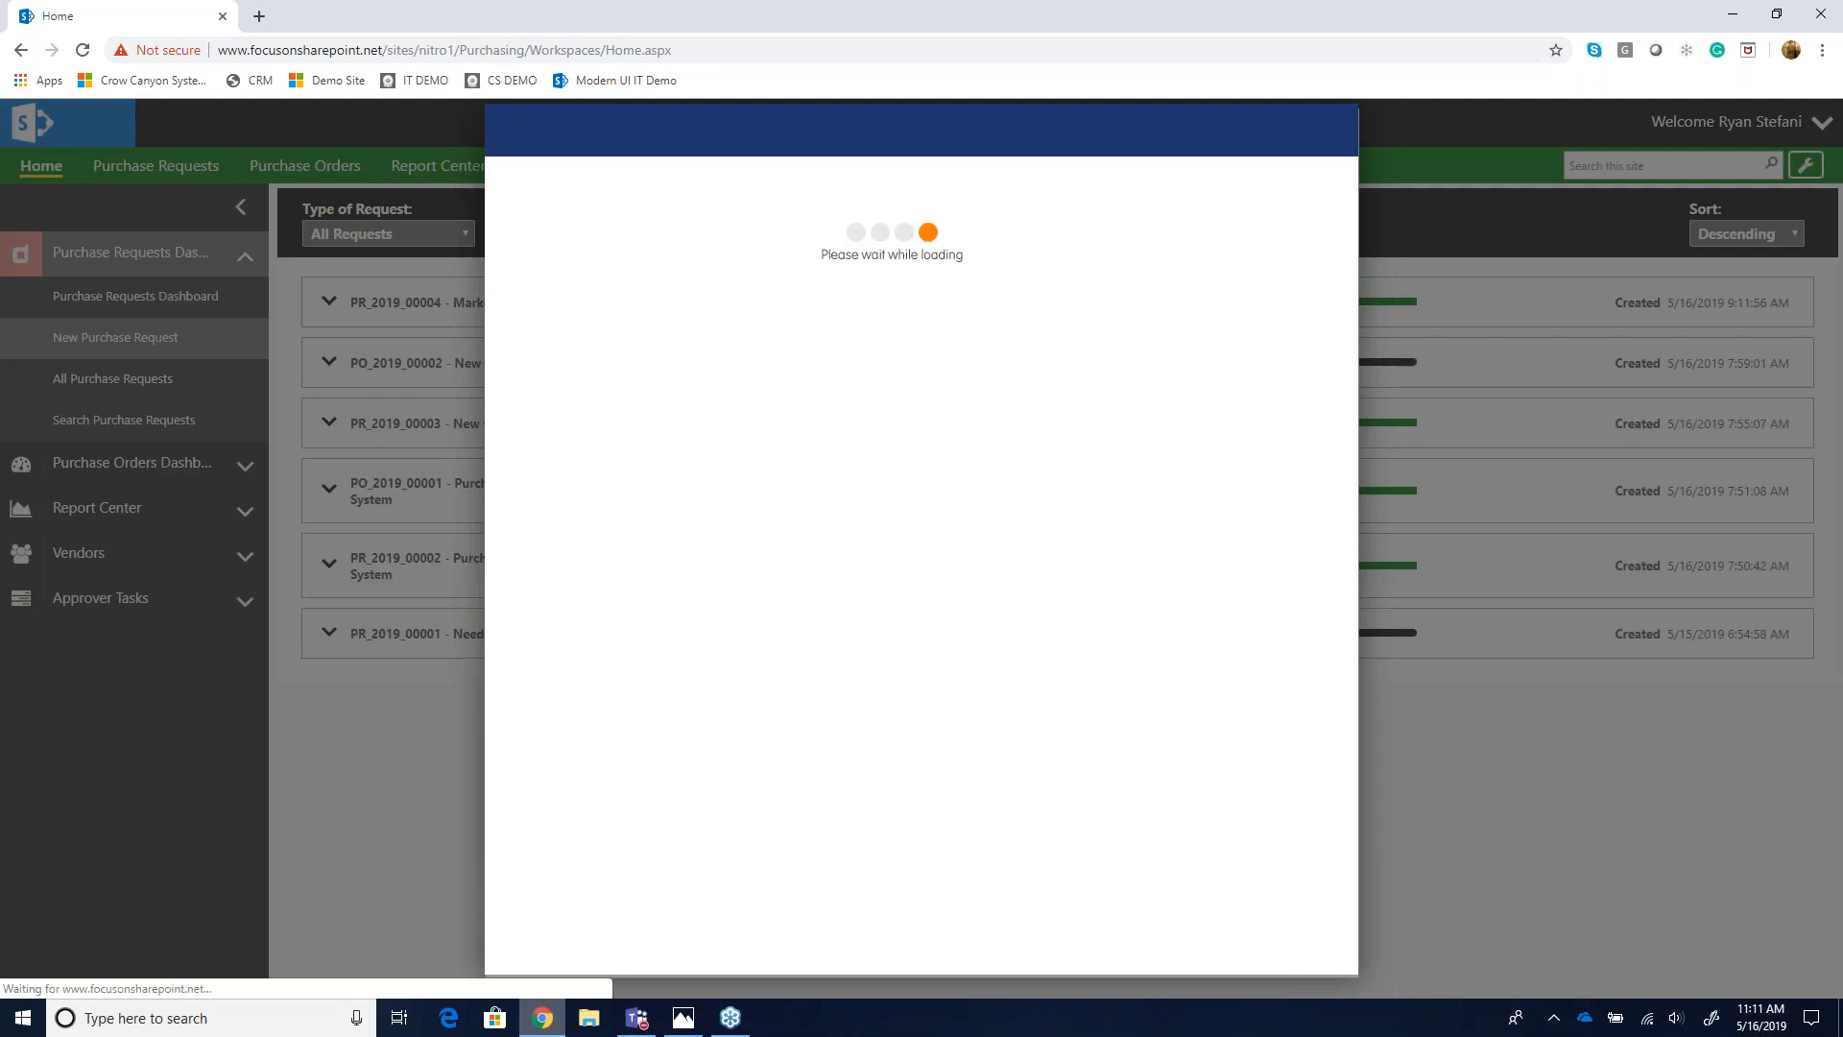
pyautogui.click(812, 403)
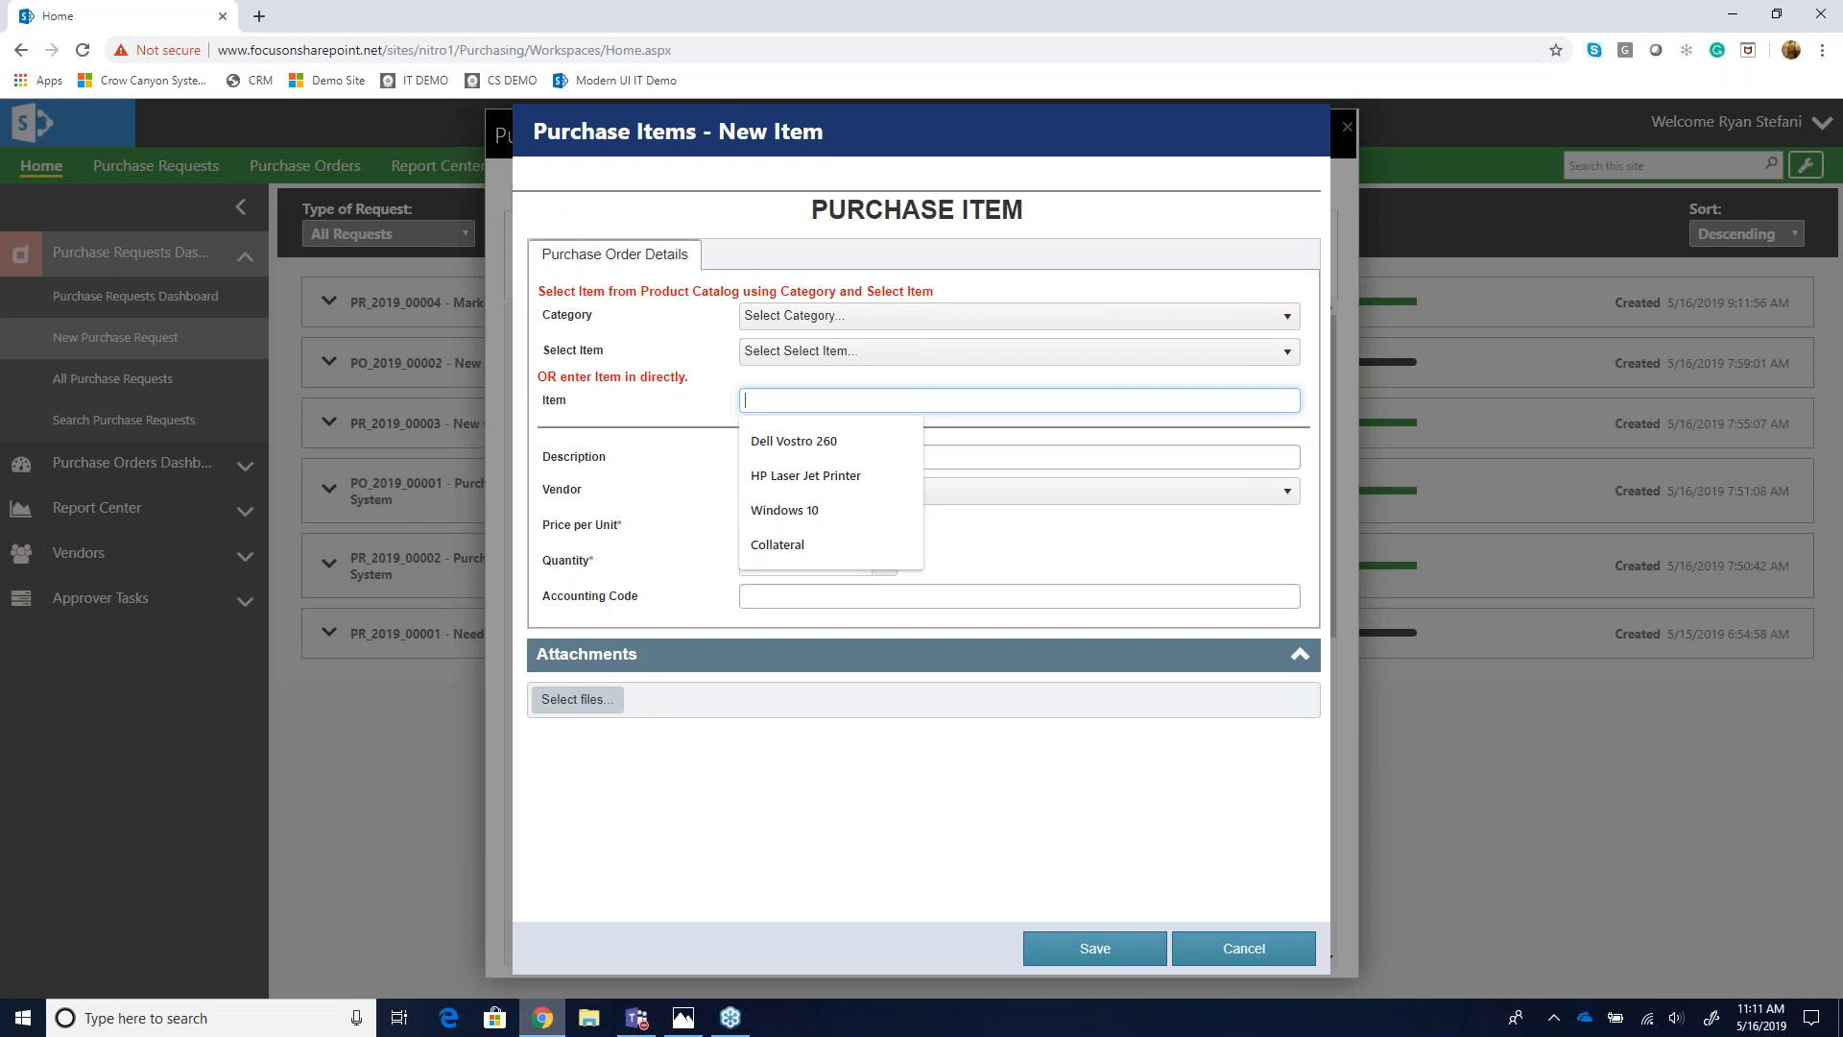
pyautogui.press('BackSpace')
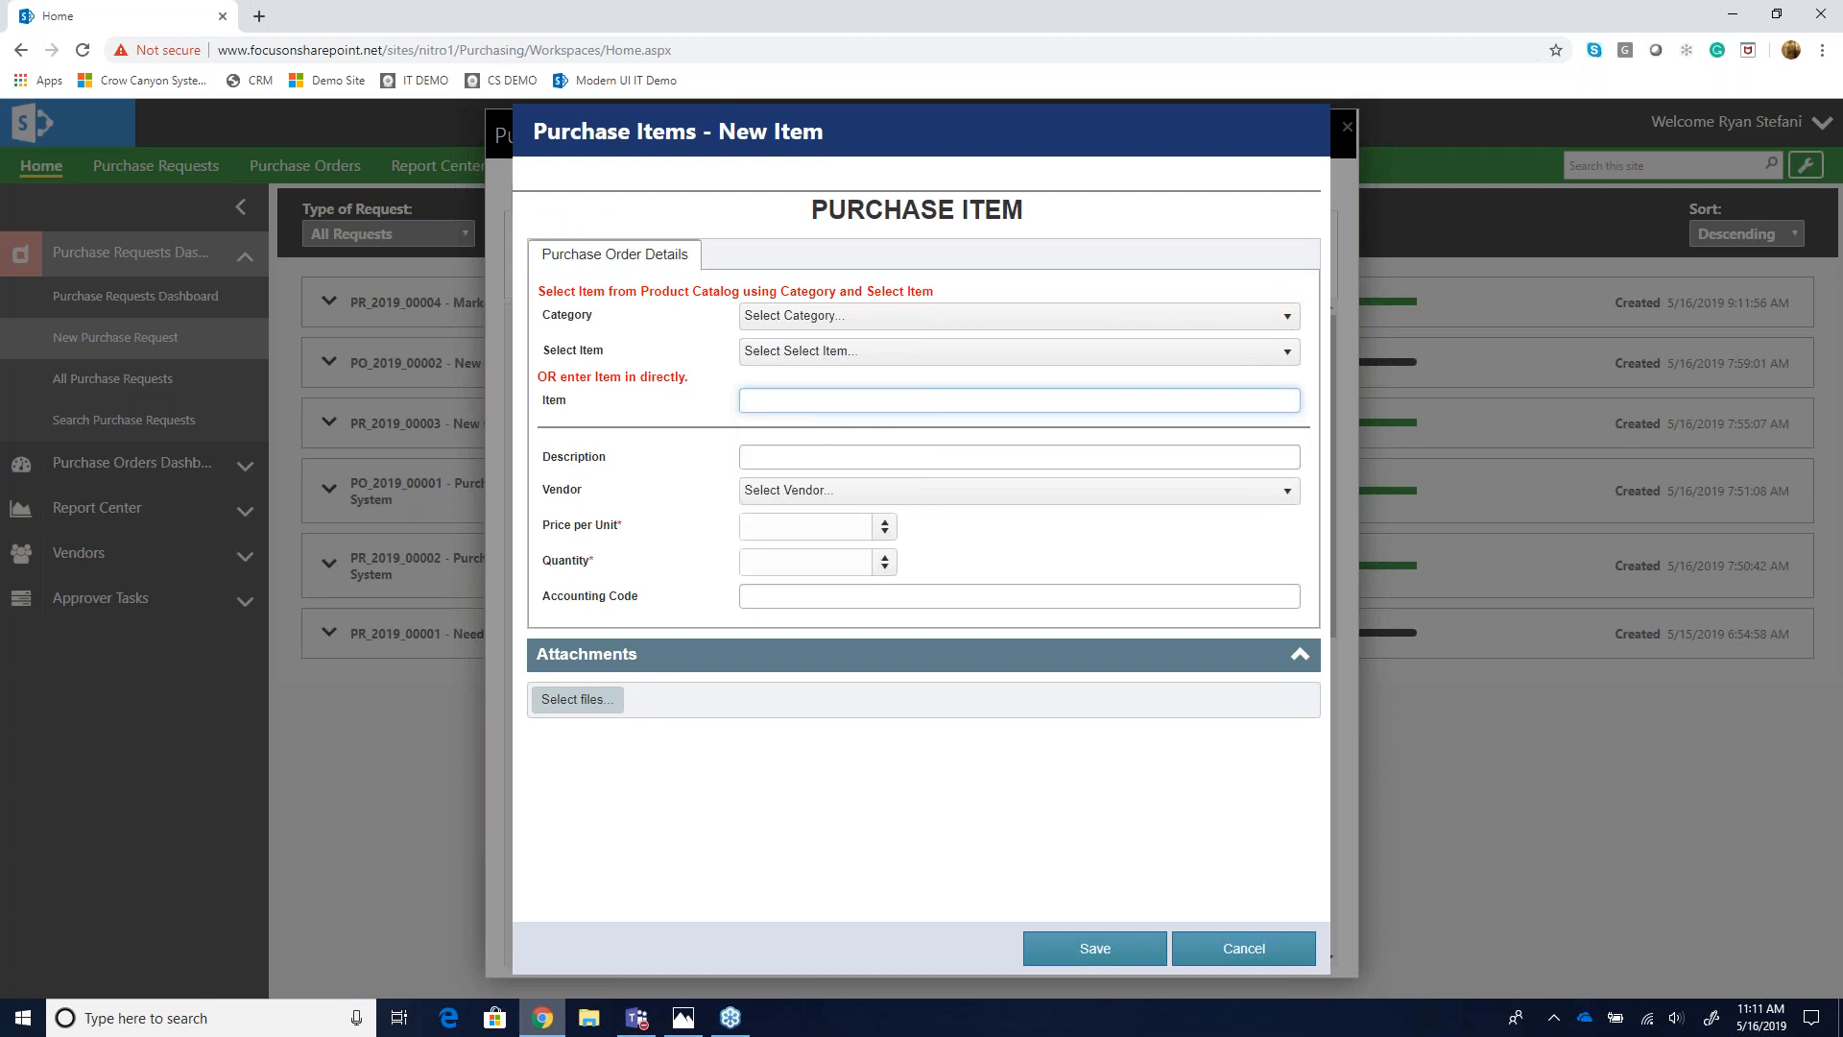
pyautogui.write('Smadung')
pyautogui.press('BackSpace')
pyautogui.press('BackSpace')
pyautogui.press('BackSpace')
pyautogui.press('BackSpace')
pyautogui.press('BackSpace')
pyautogui.write('amsung Phone')
# - Give the Samsung Phone item the description New Phone, price per unit 1000 and quantity 1, and save it
pyautogui.click(780, 457)
pyautogui.write('New Phone')
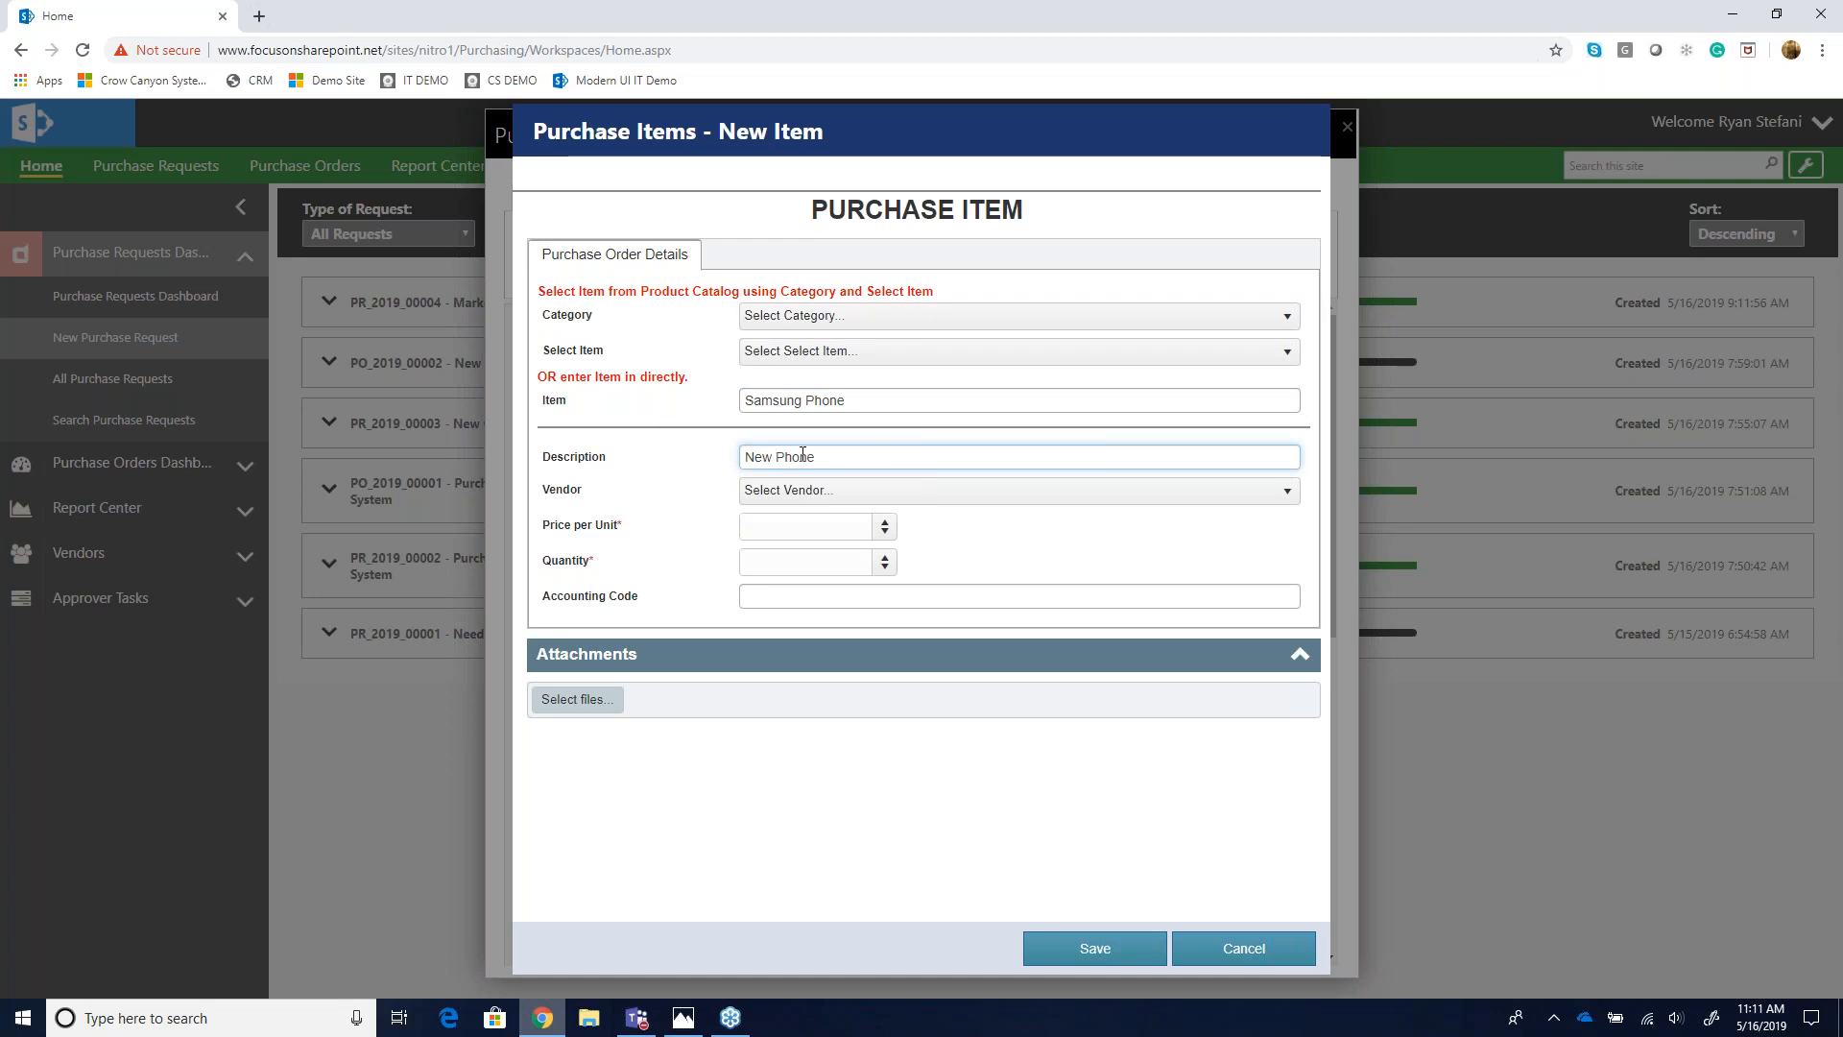
pyautogui.click(749, 527)
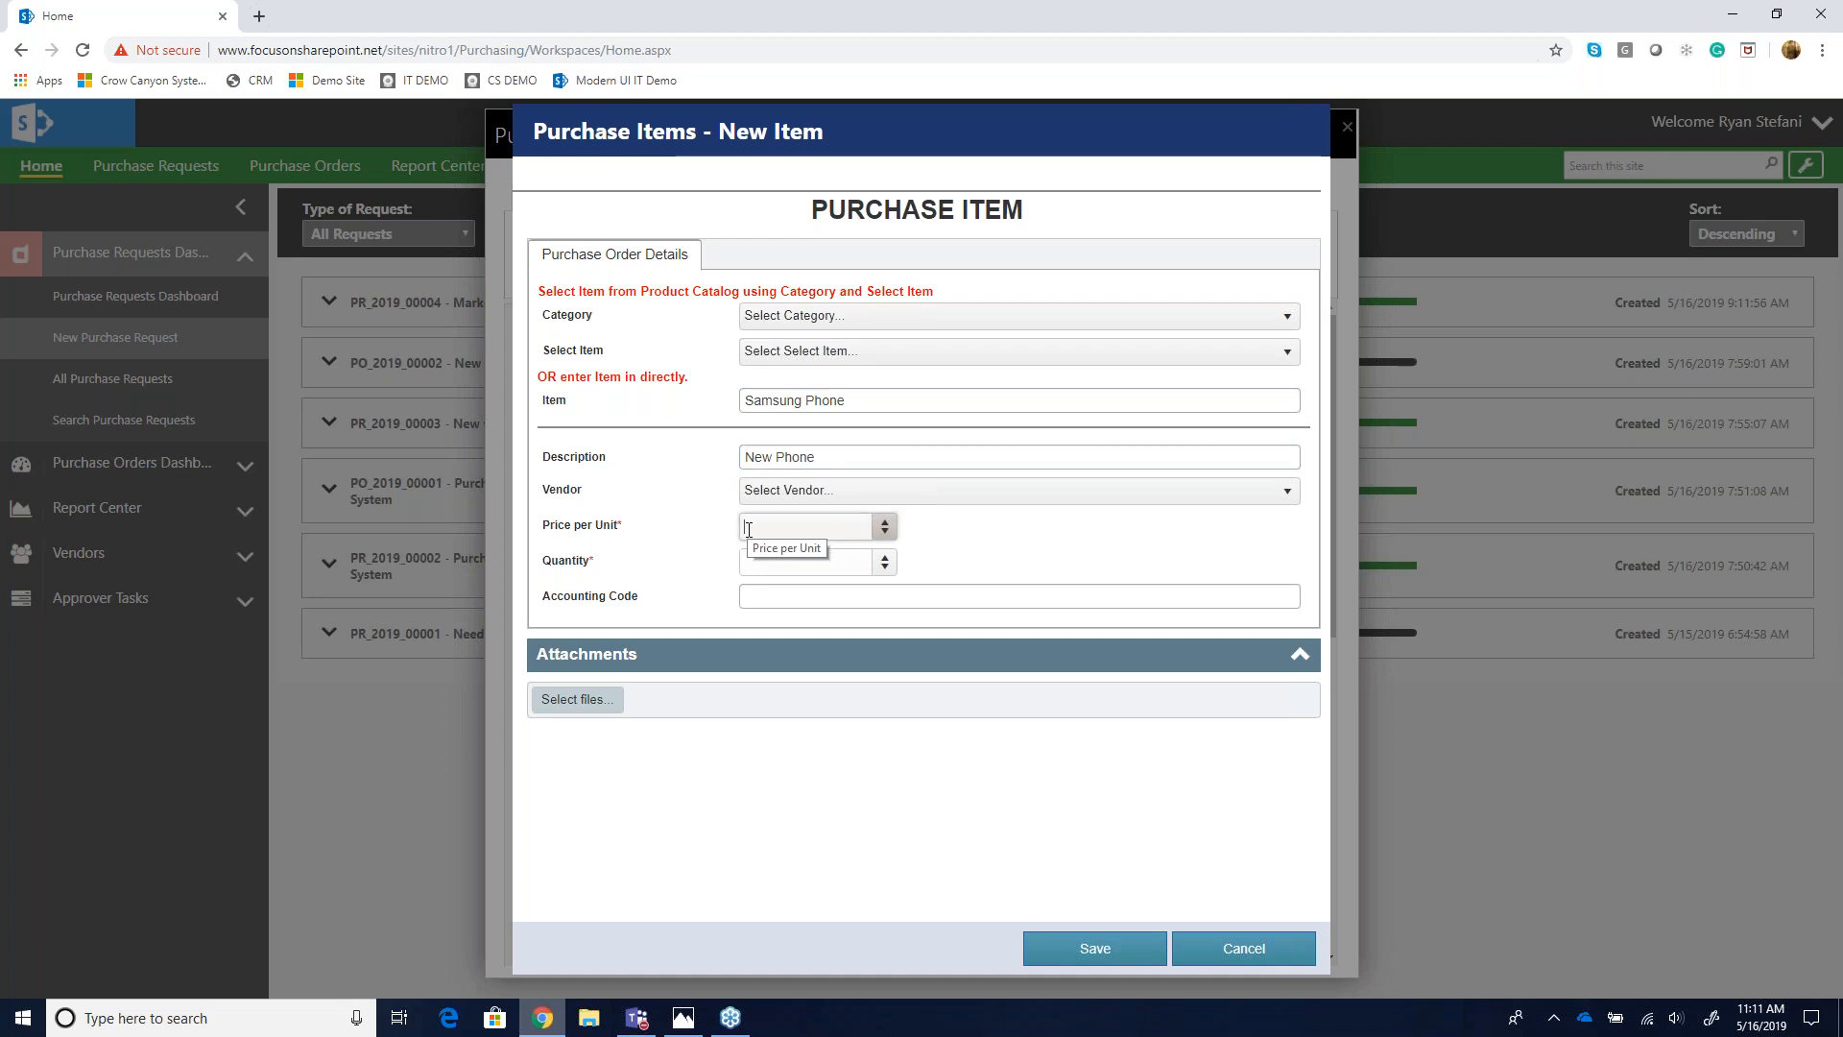
pyautogui.write('500')
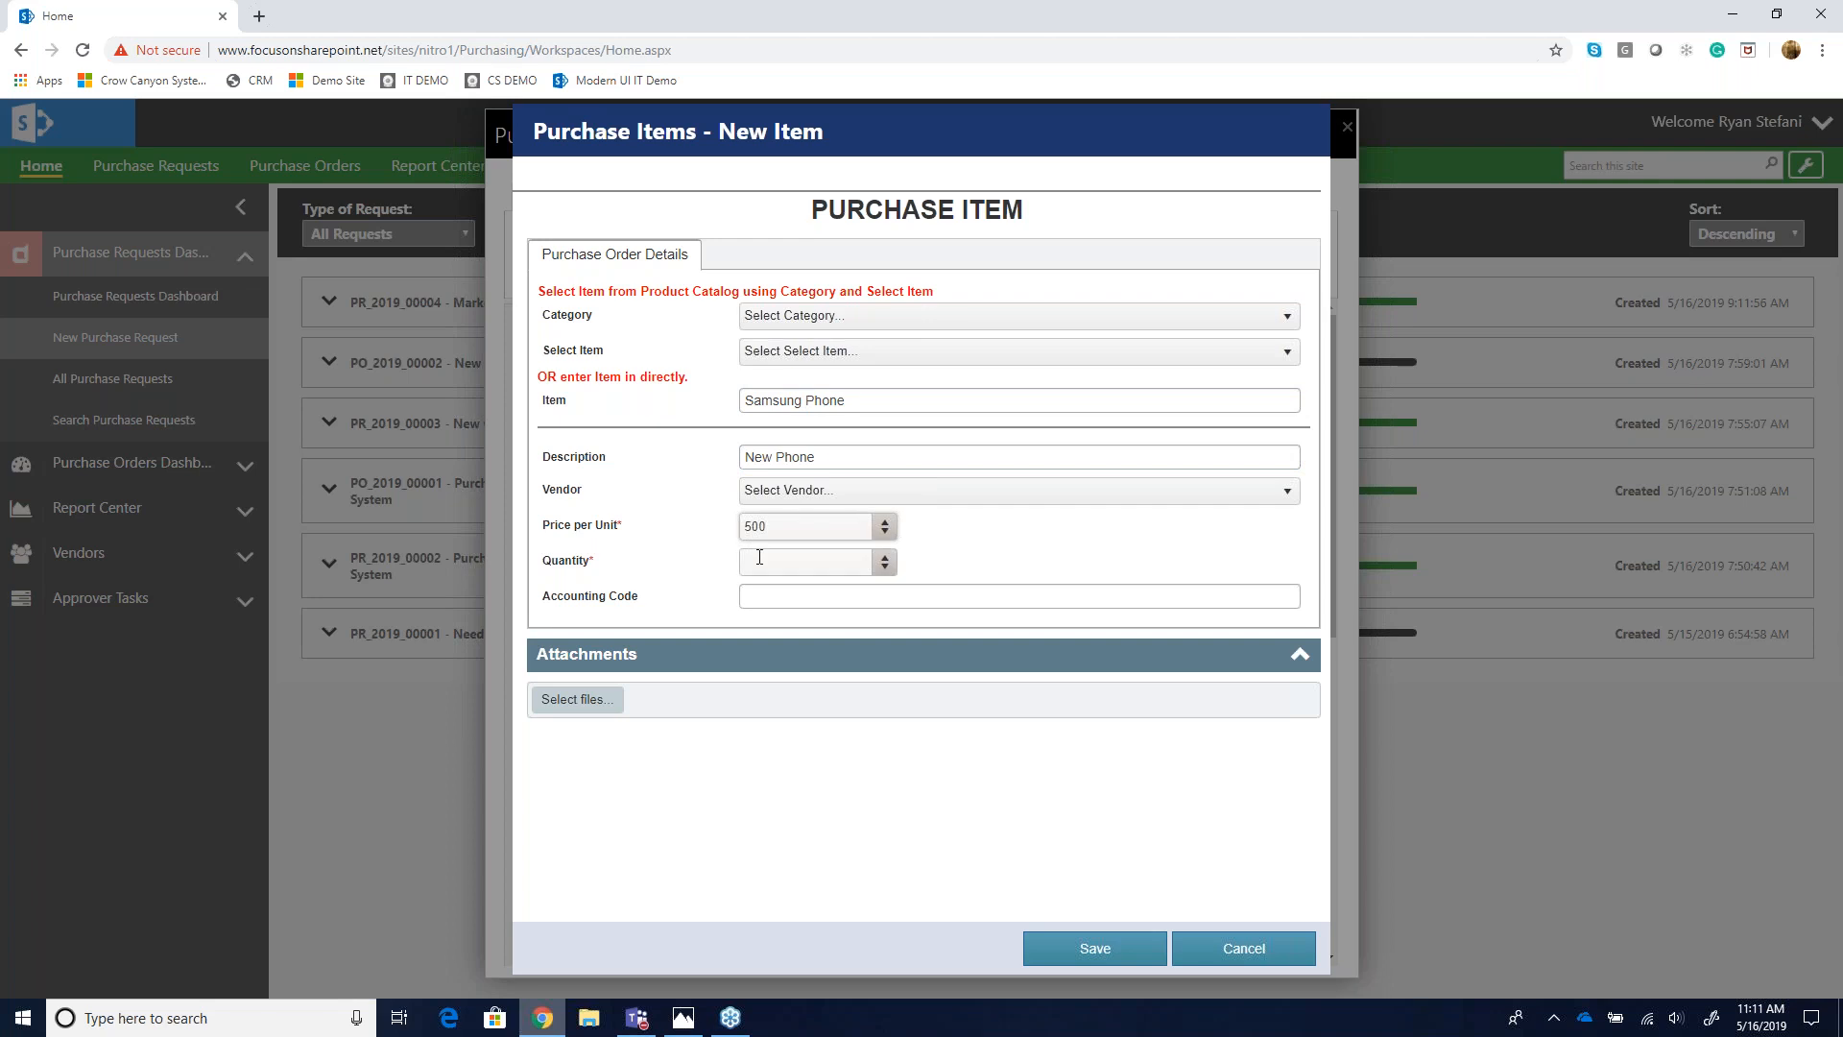
pyautogui.write('1000')
pyautogui.click(760, 557)
pyautogui.write('1')
pyautogui.click(1086, 951)
# - Submit the purchase request for approval and close the submission results dialog
pyautogui.scroll(-3, 833, 695)
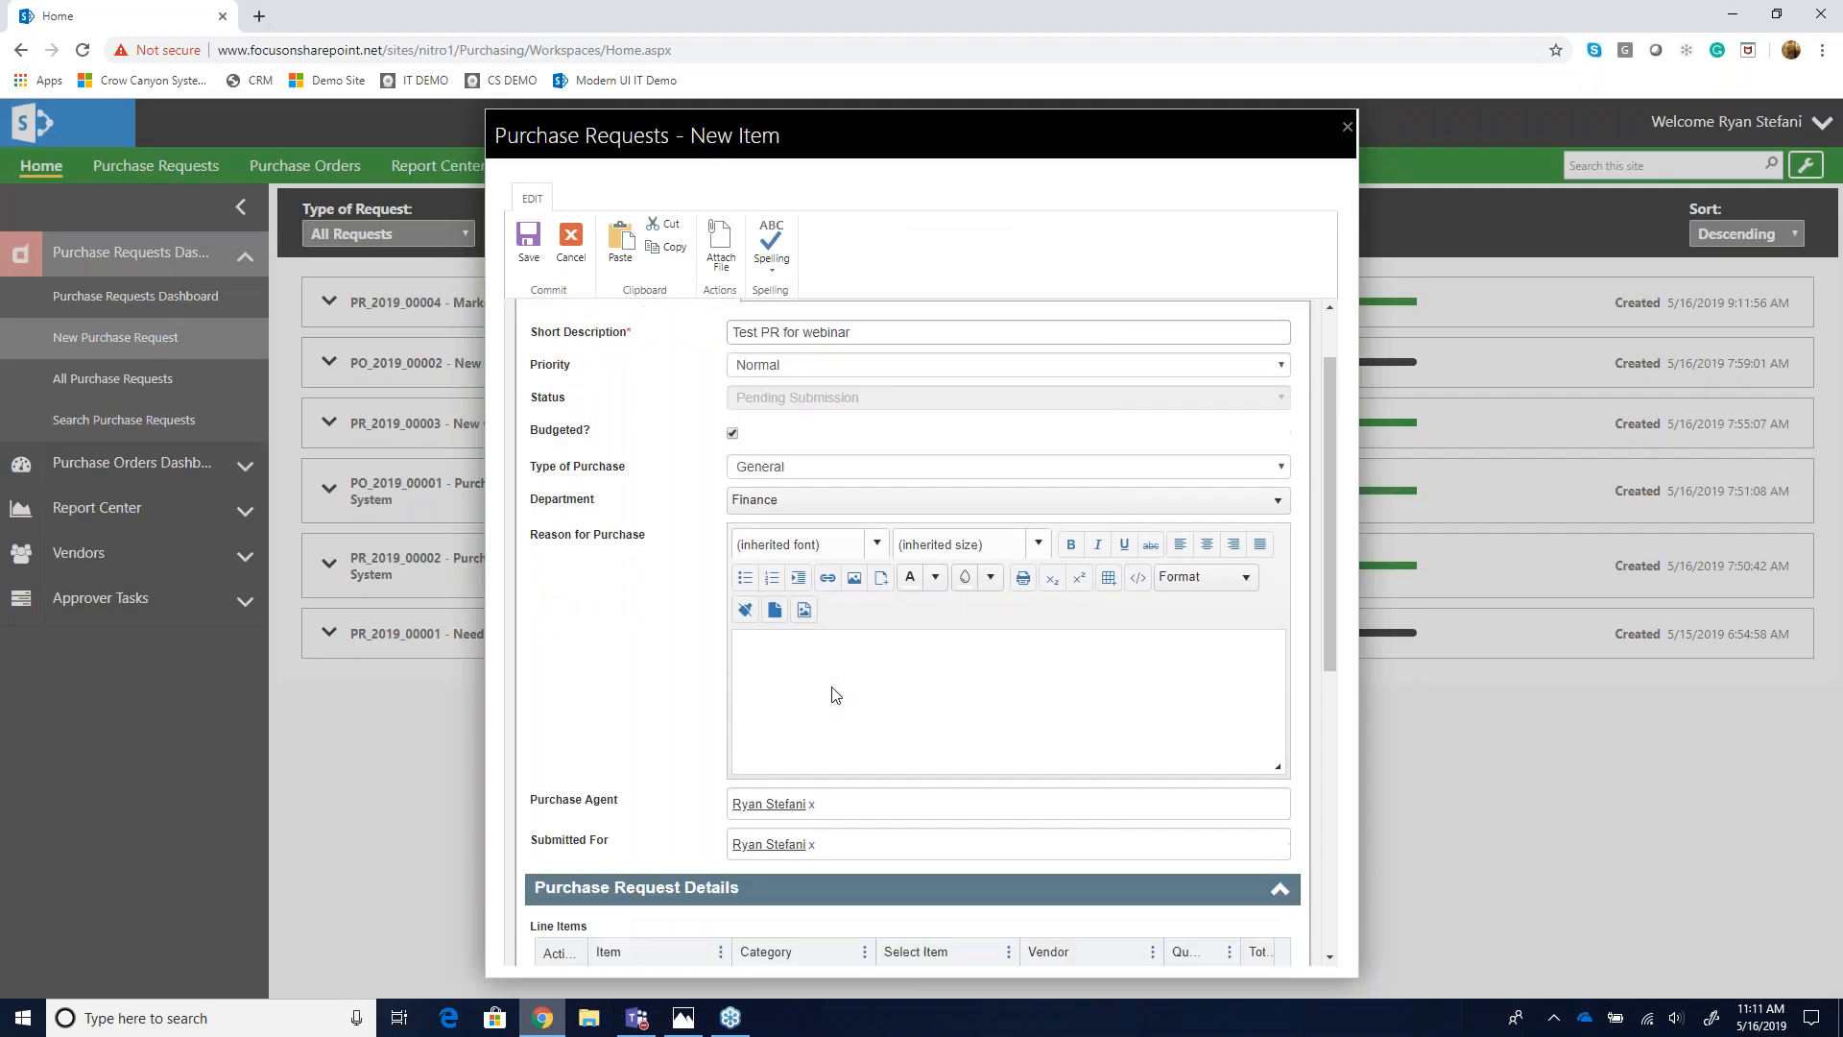
pyautogui.scroll(-1, 921, 634)
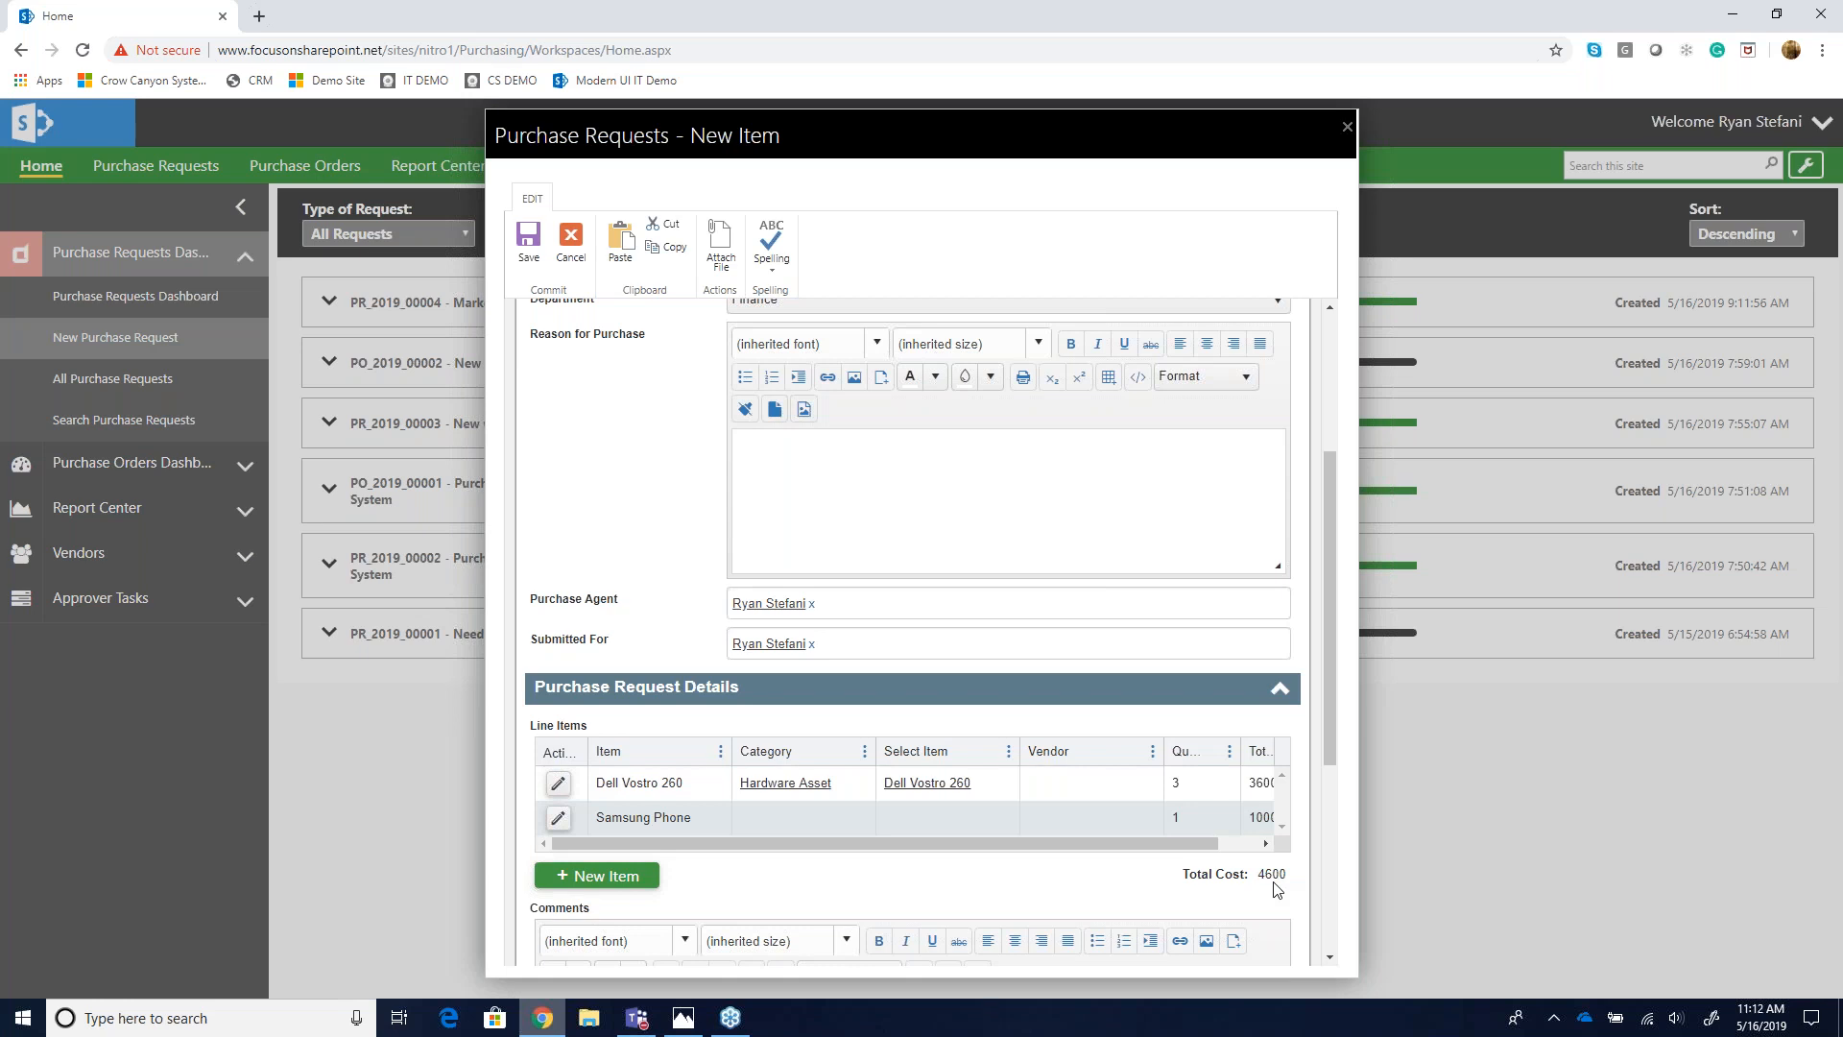
pyautogui.scroll(-4, 1277, 888)
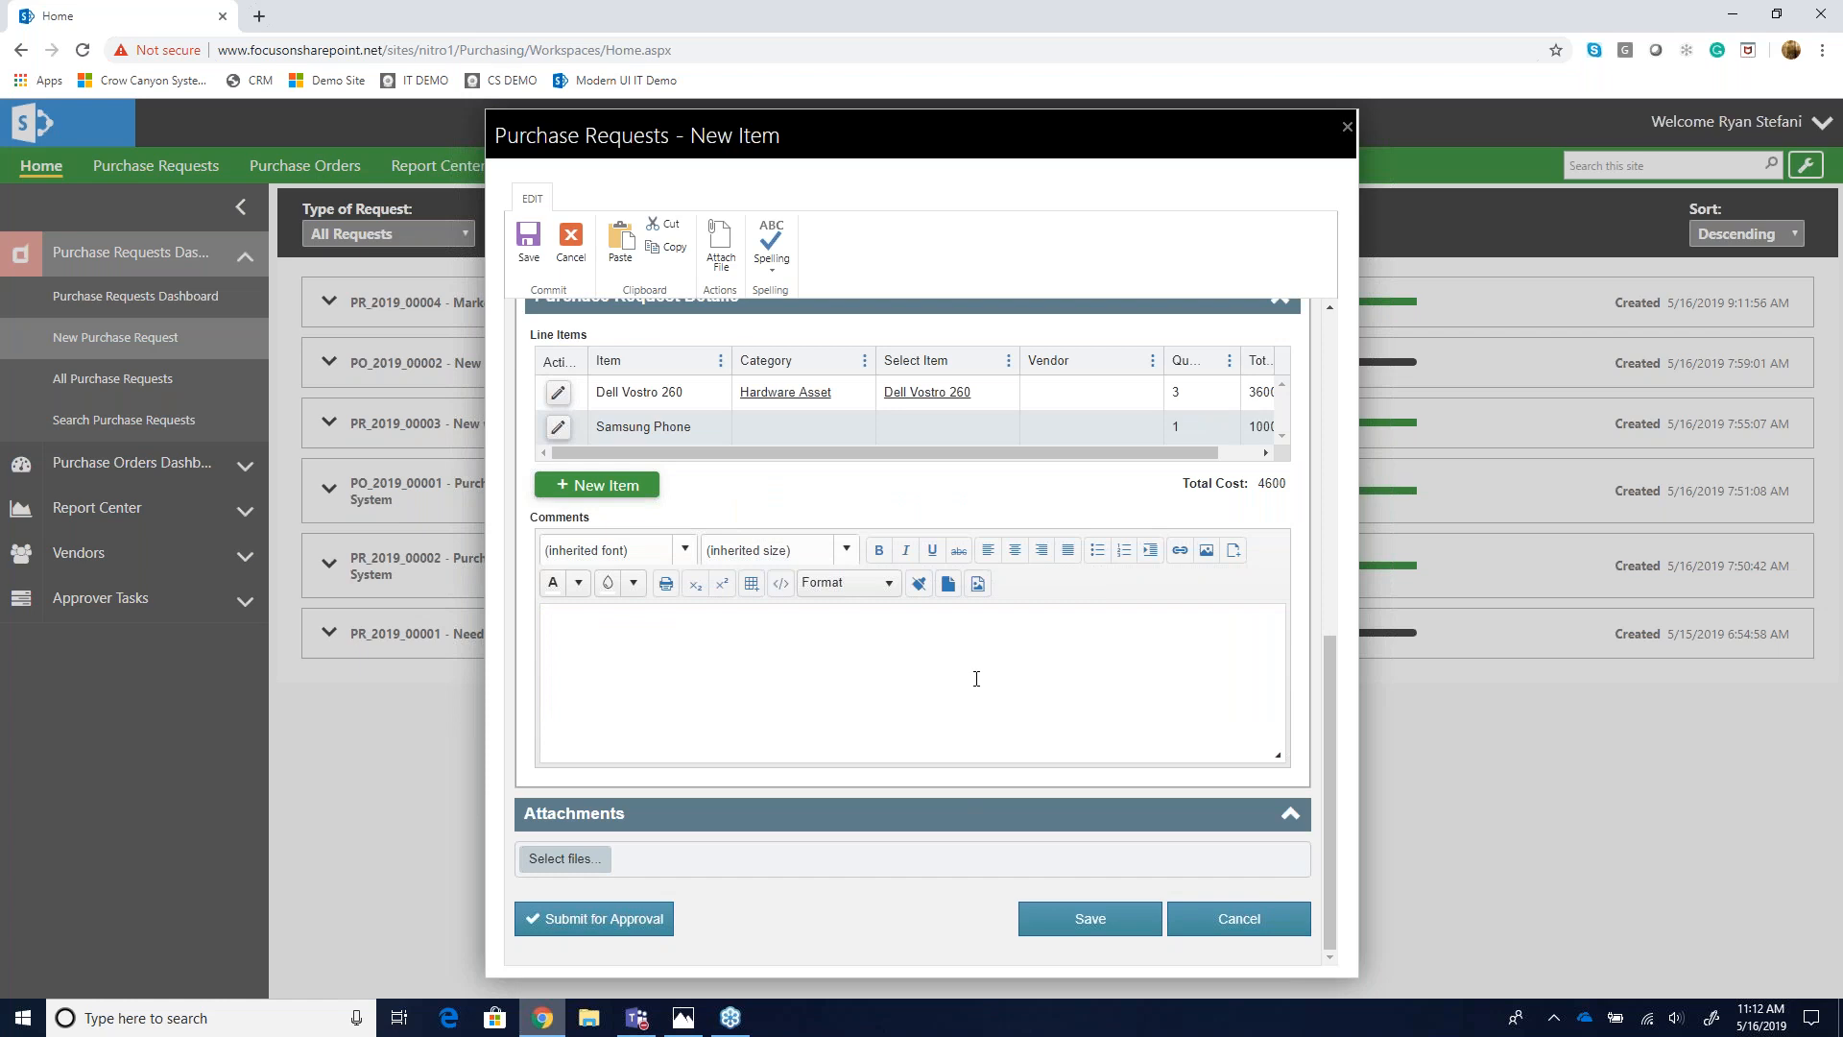
pyautogui.scroll(5, 949, 694)
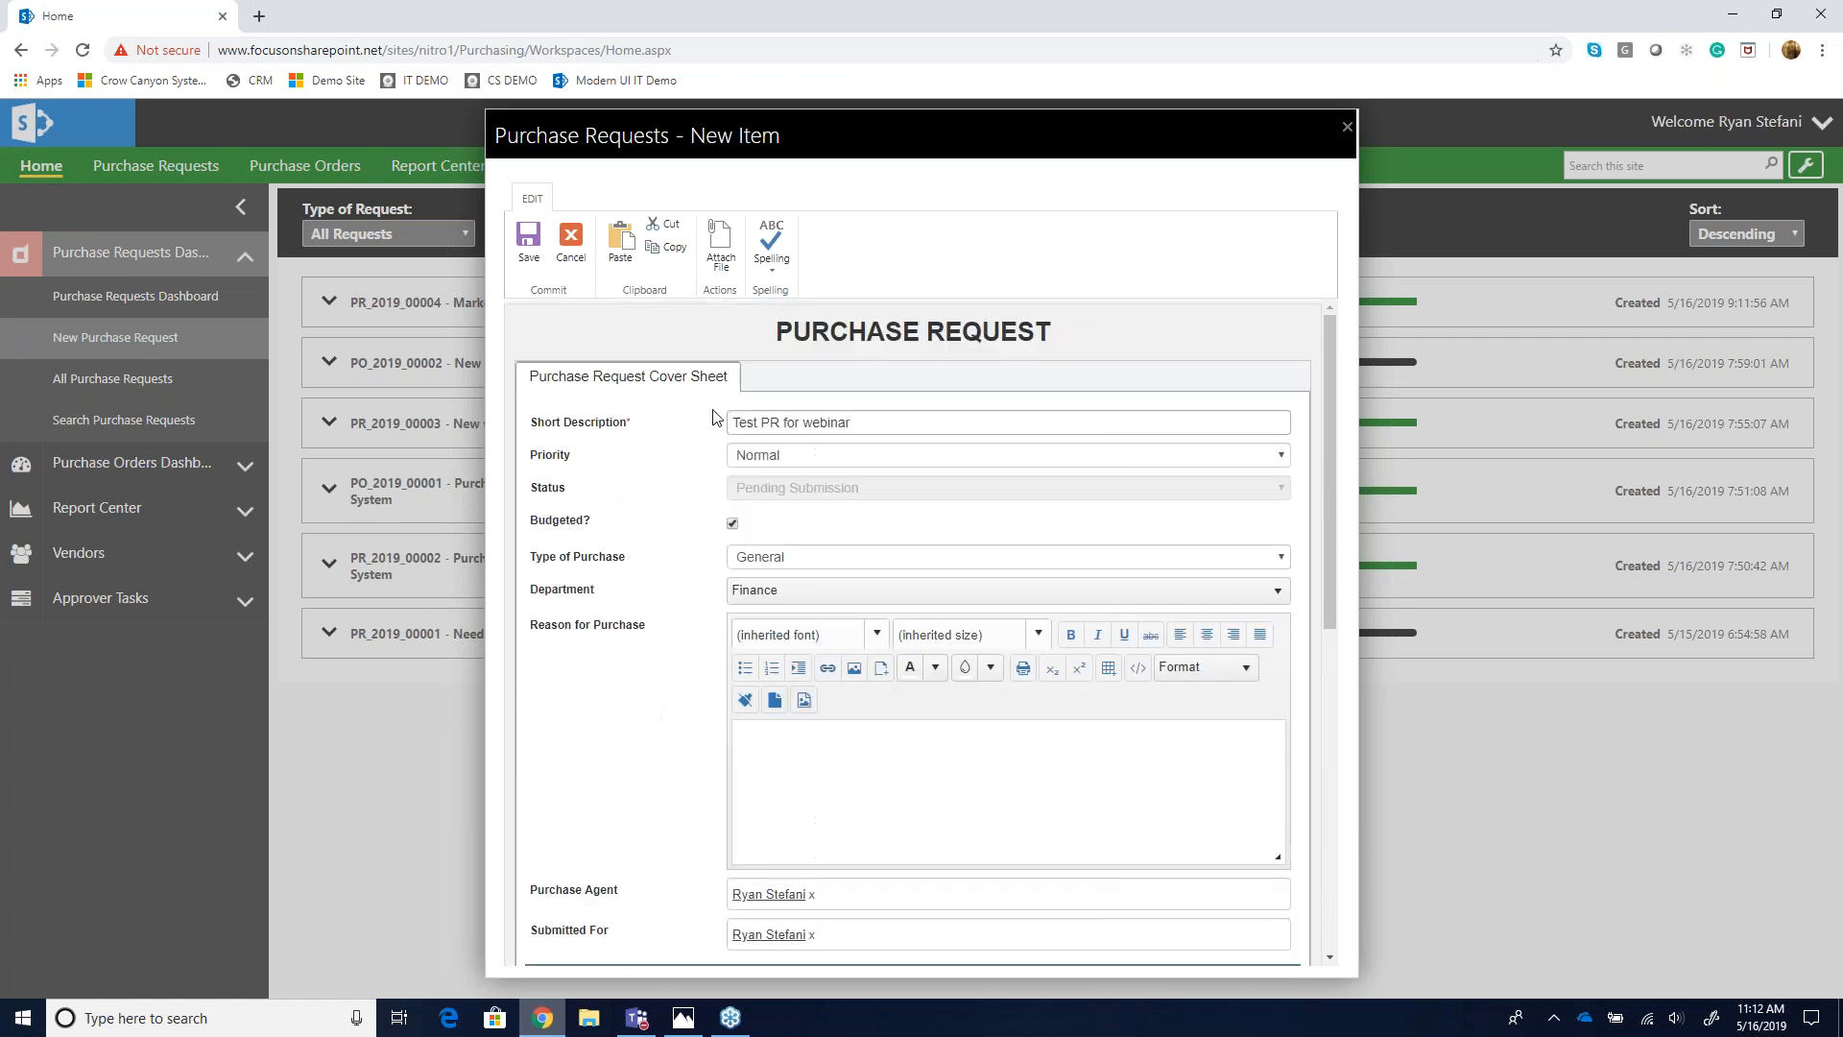
pyautogui.scroll(-10, 727, 622)
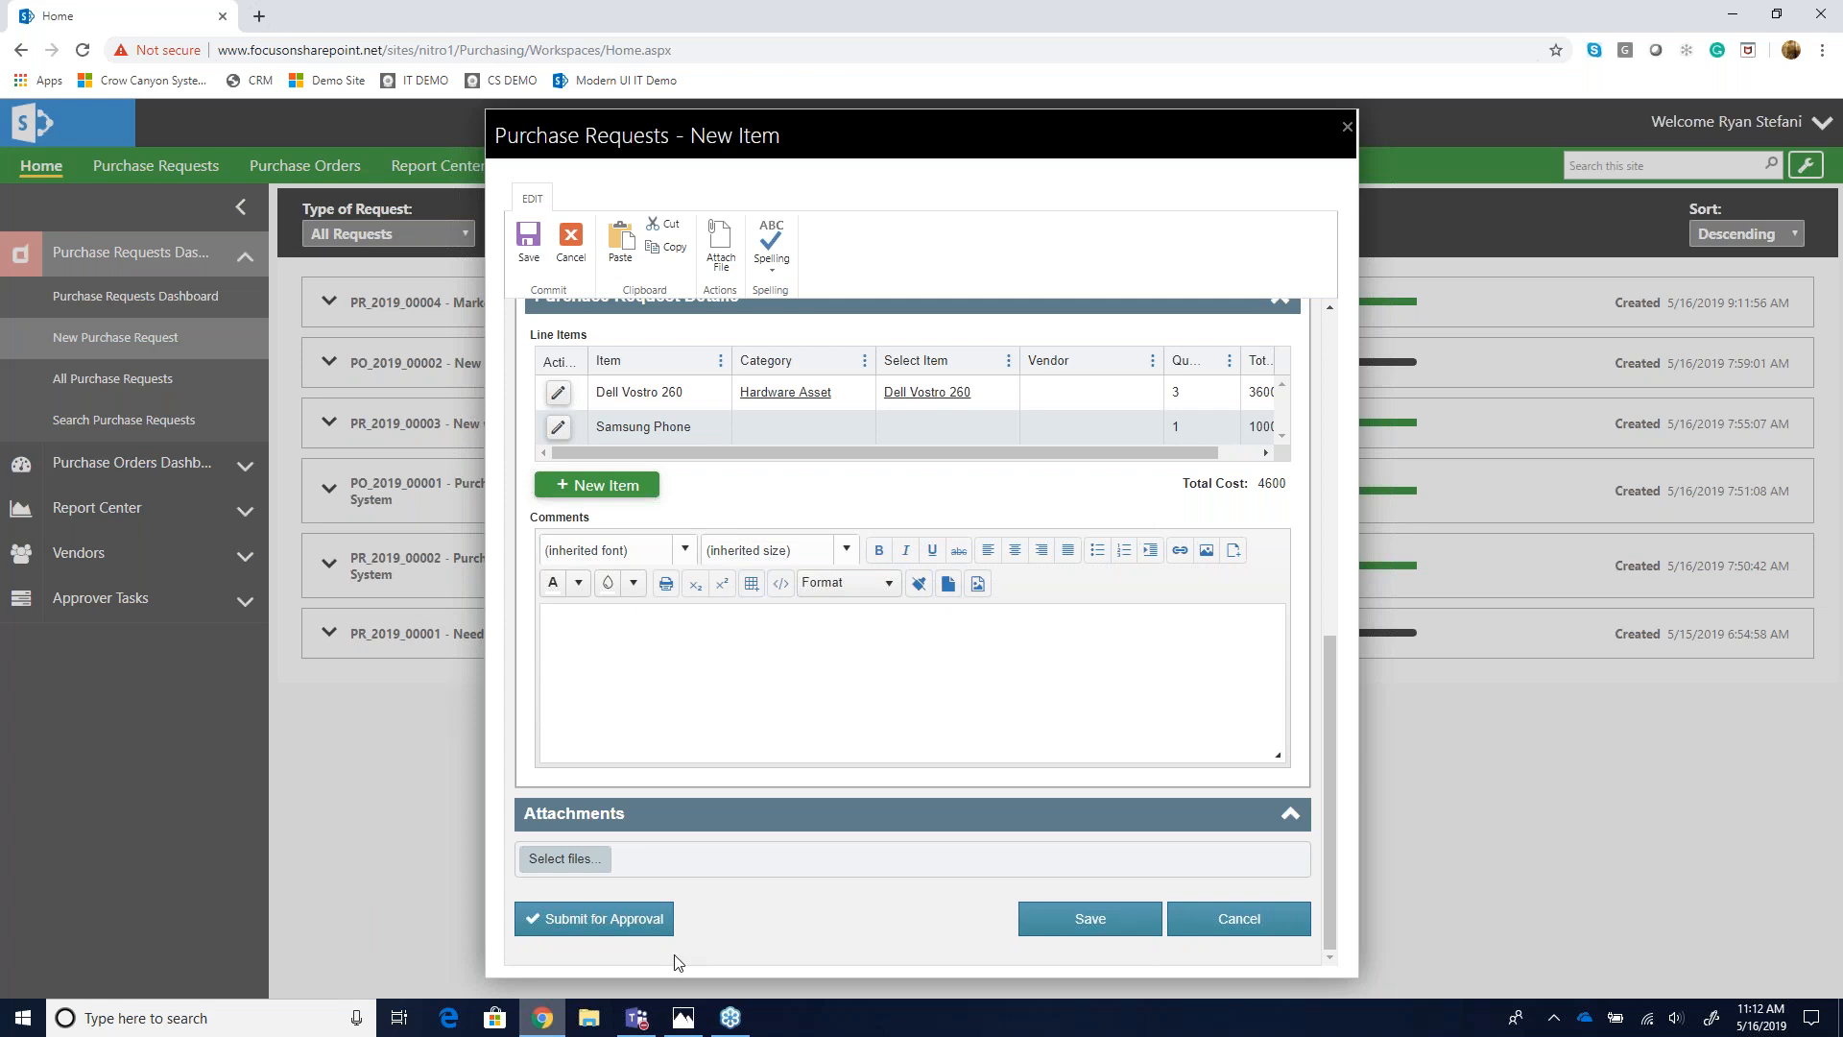
pyautogui.click(609, 922)
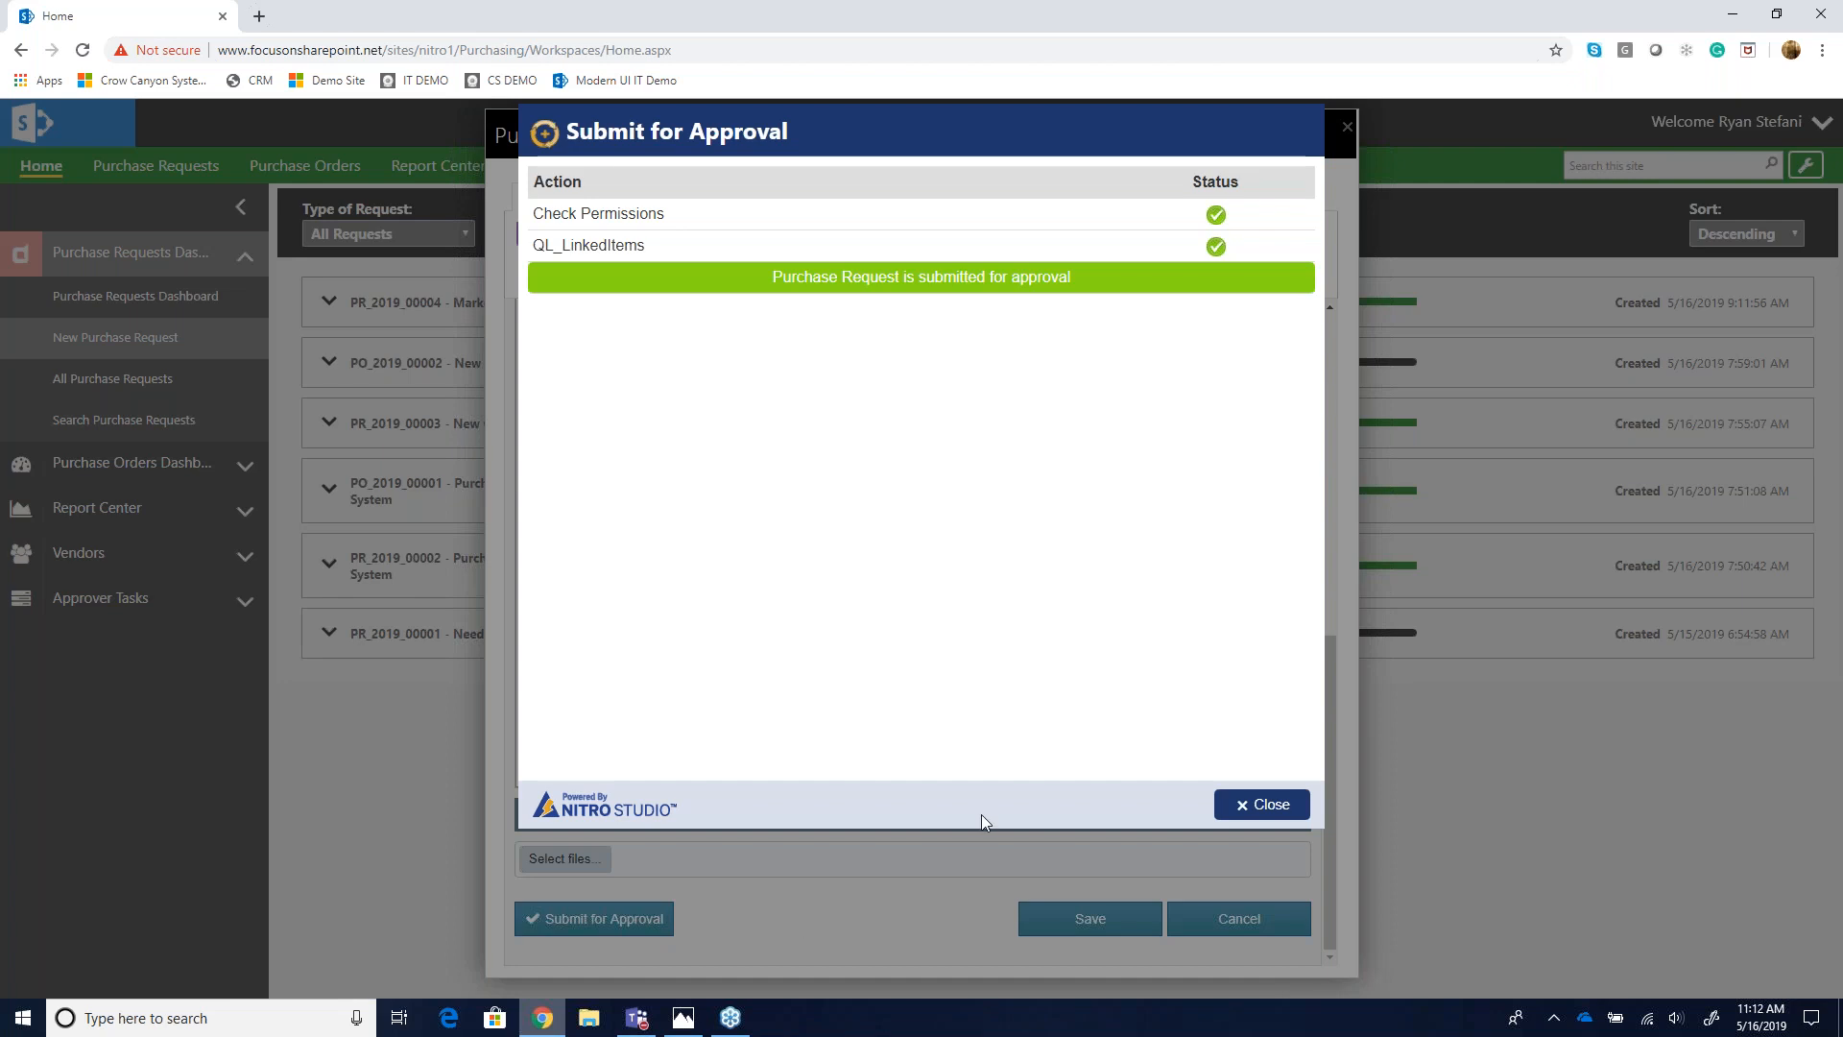
pyautogui.click(1263, 807)
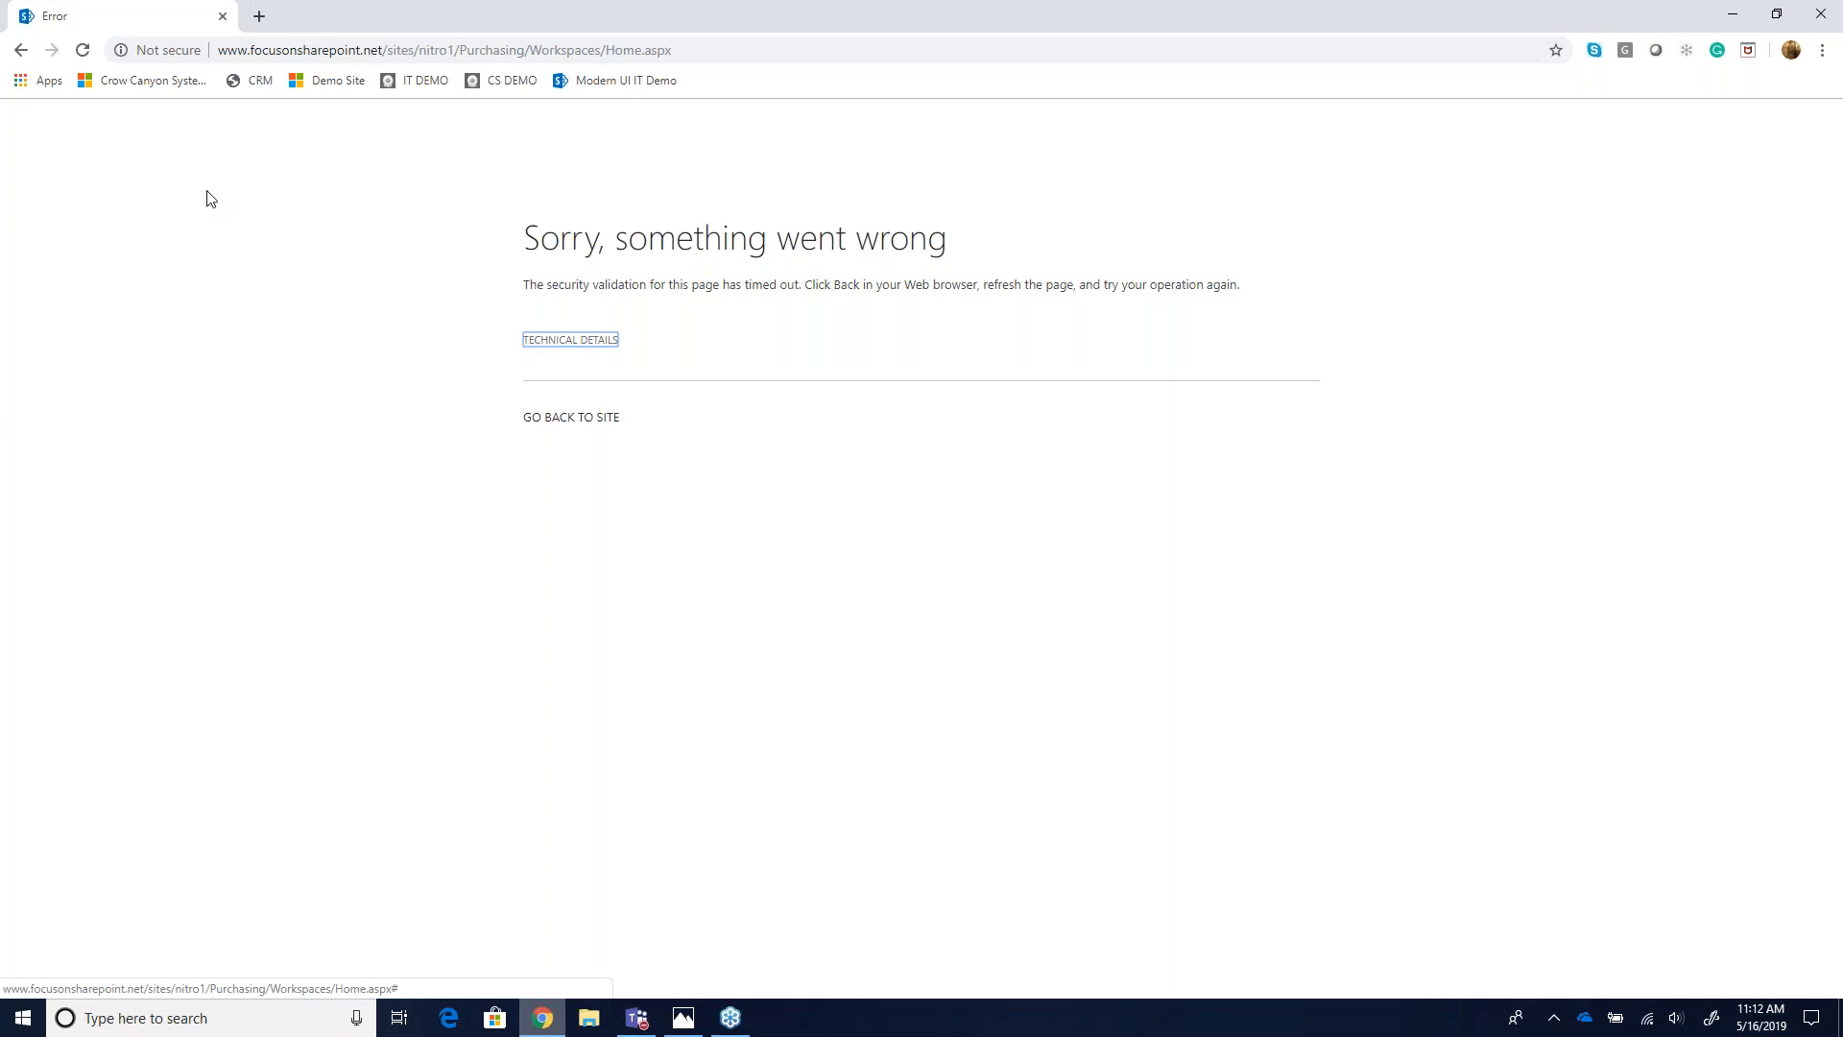
# - Return to the Purchase Order System home page by reloading the site address
pyautogui.click(83, 50)
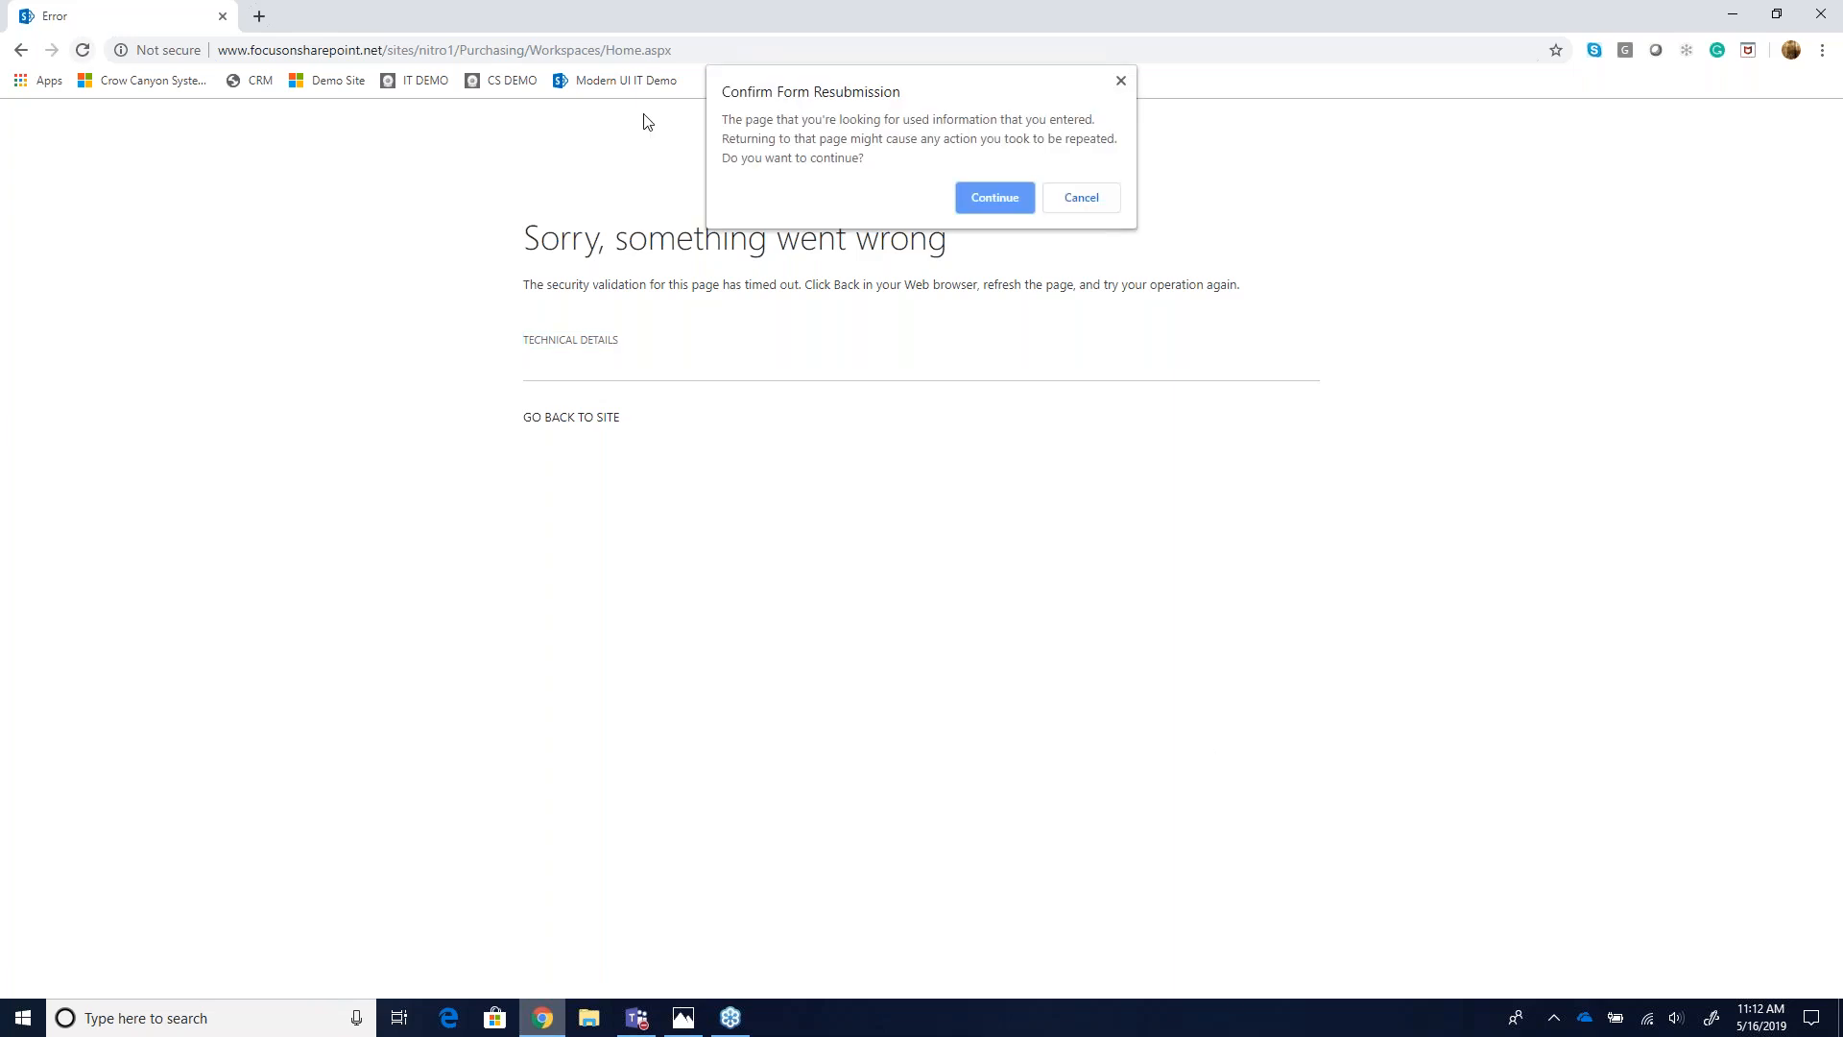
pyautogui.click(1024, 192)
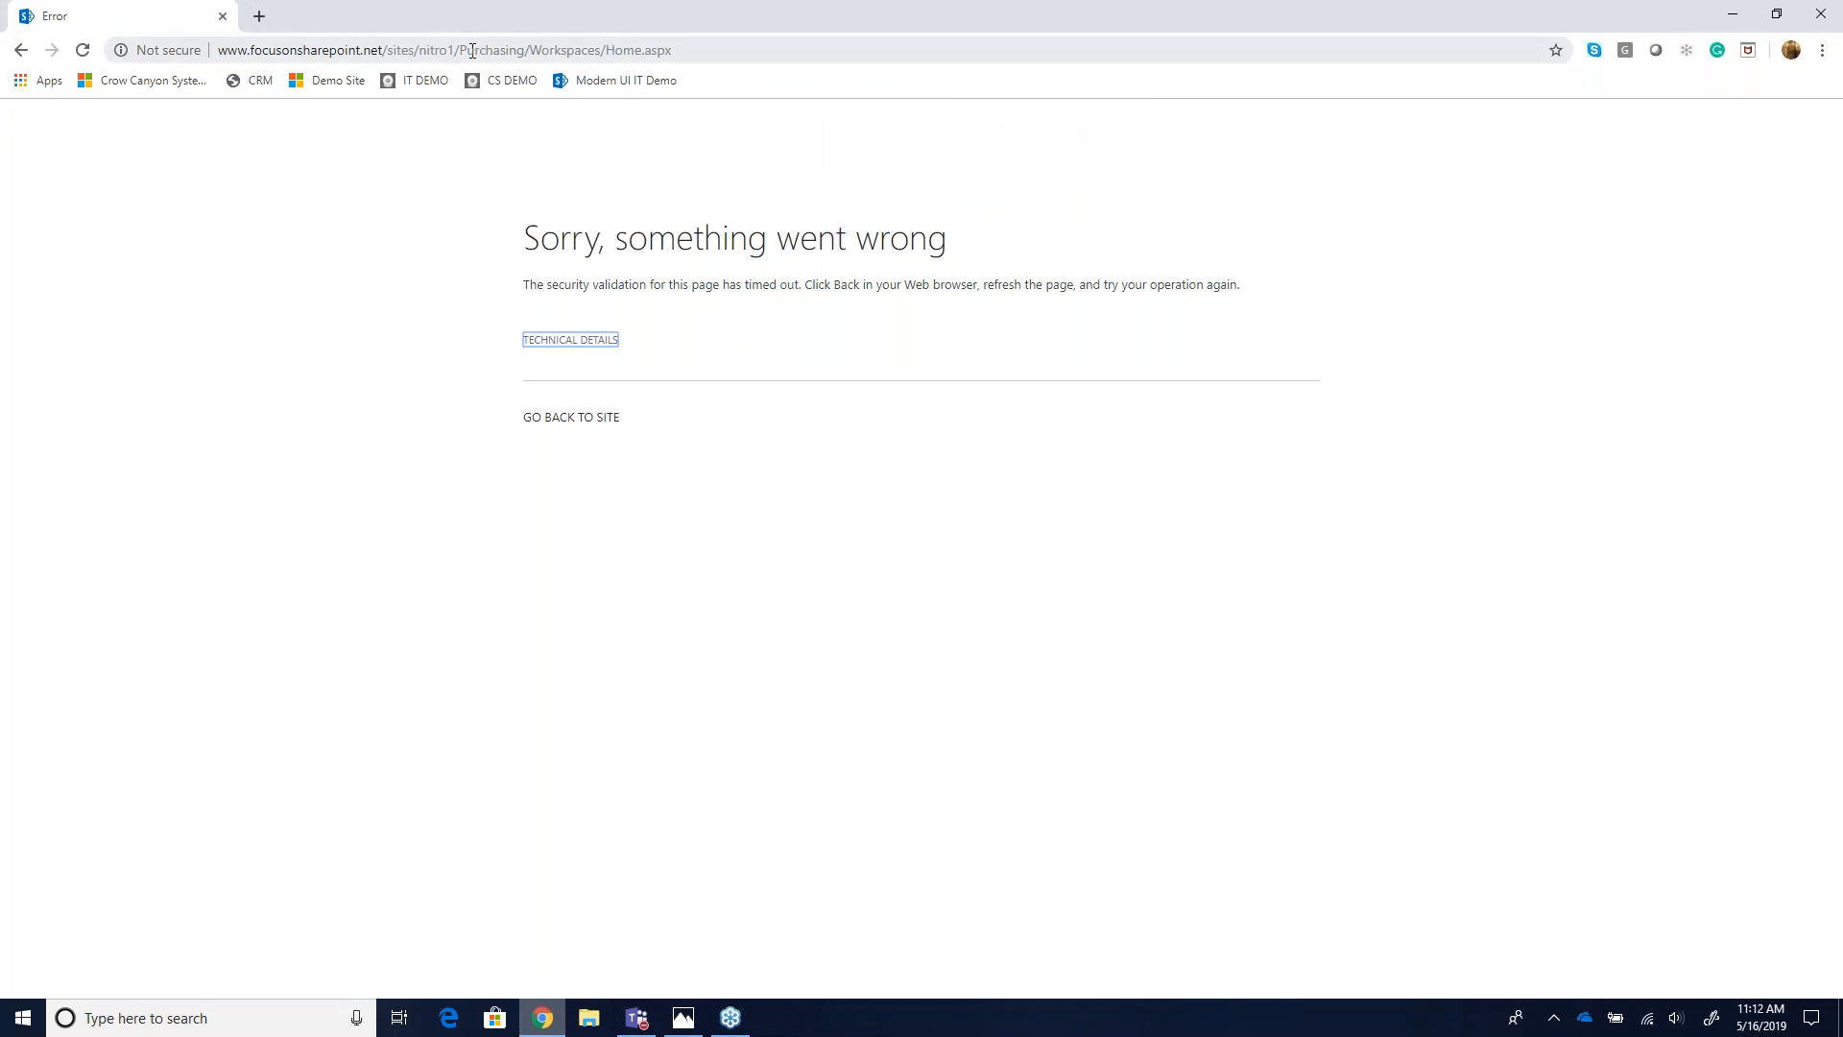
pyautogui.click(538, 52)
pyautogui.click(539, 51)
pyautogui.moveTo(534, 52); pyautogui.dragTo(766, 52)
pyautogui.press('Return')
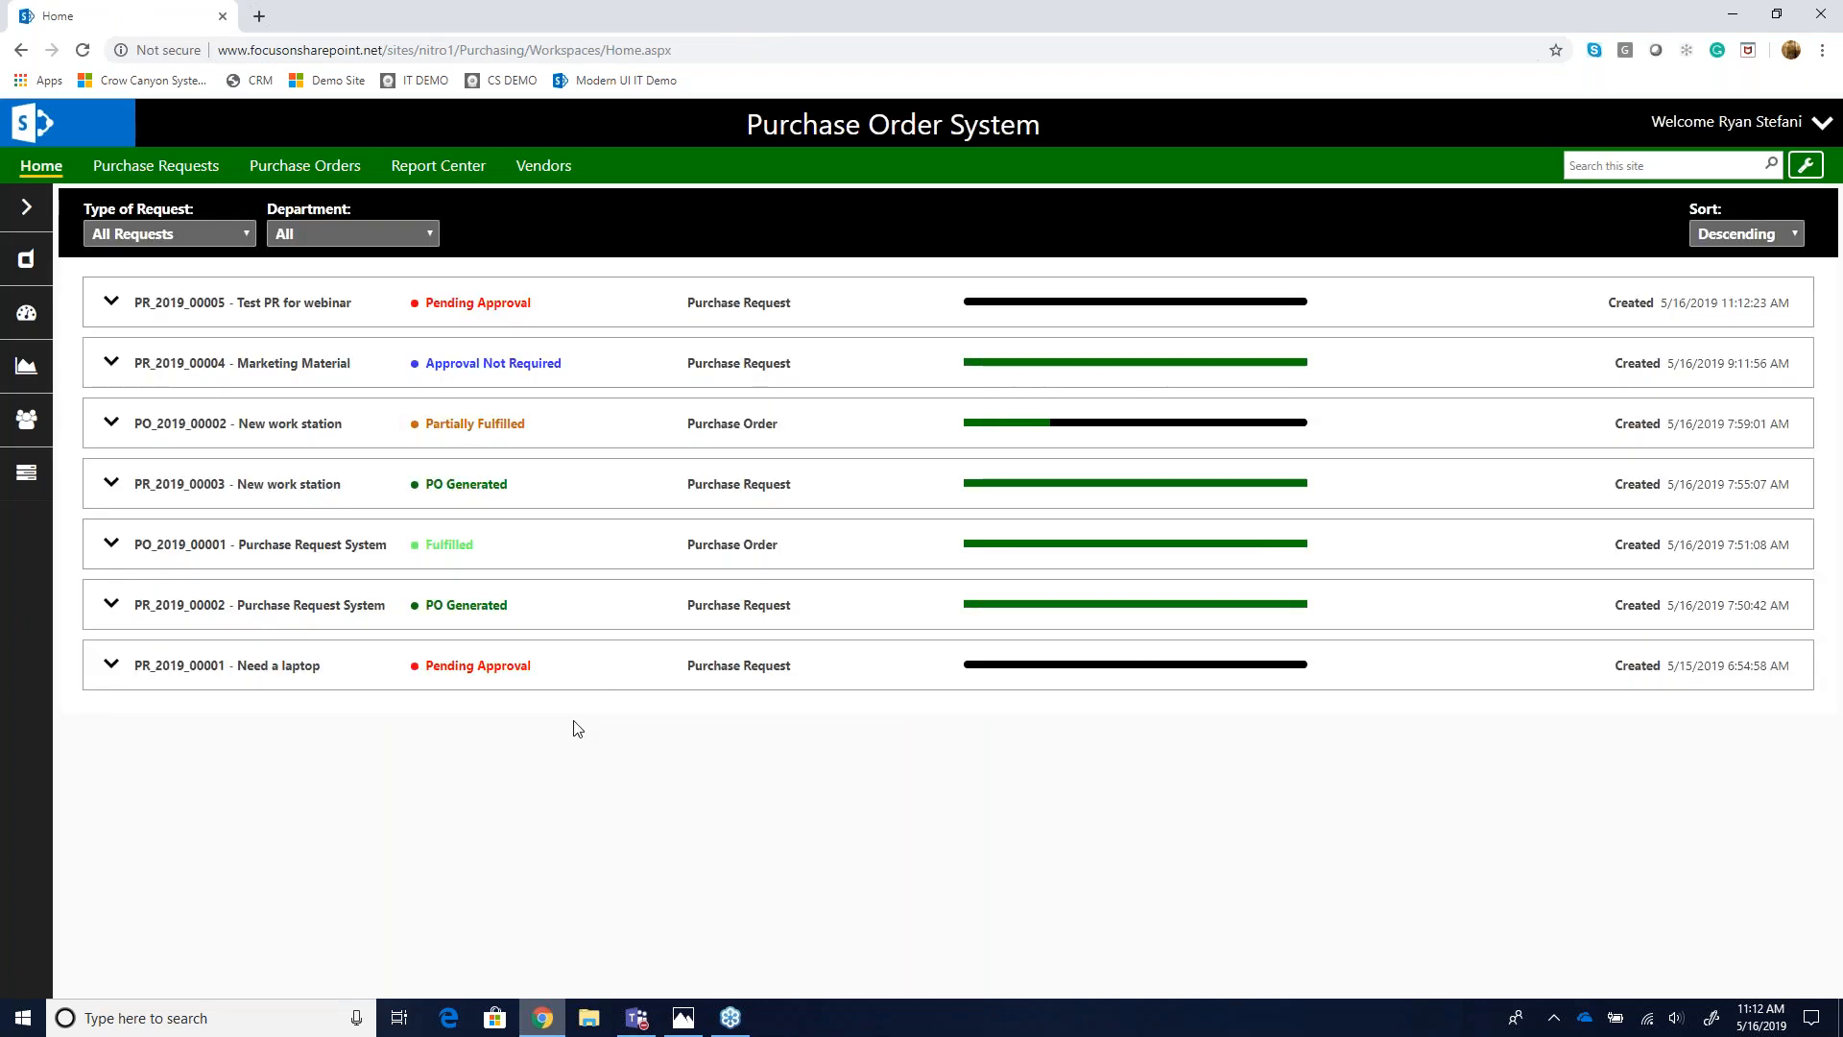
# - Open the administration settings in a duplicated tab and view the Approval Levels list
pyautogui.rightClick(74, 18)
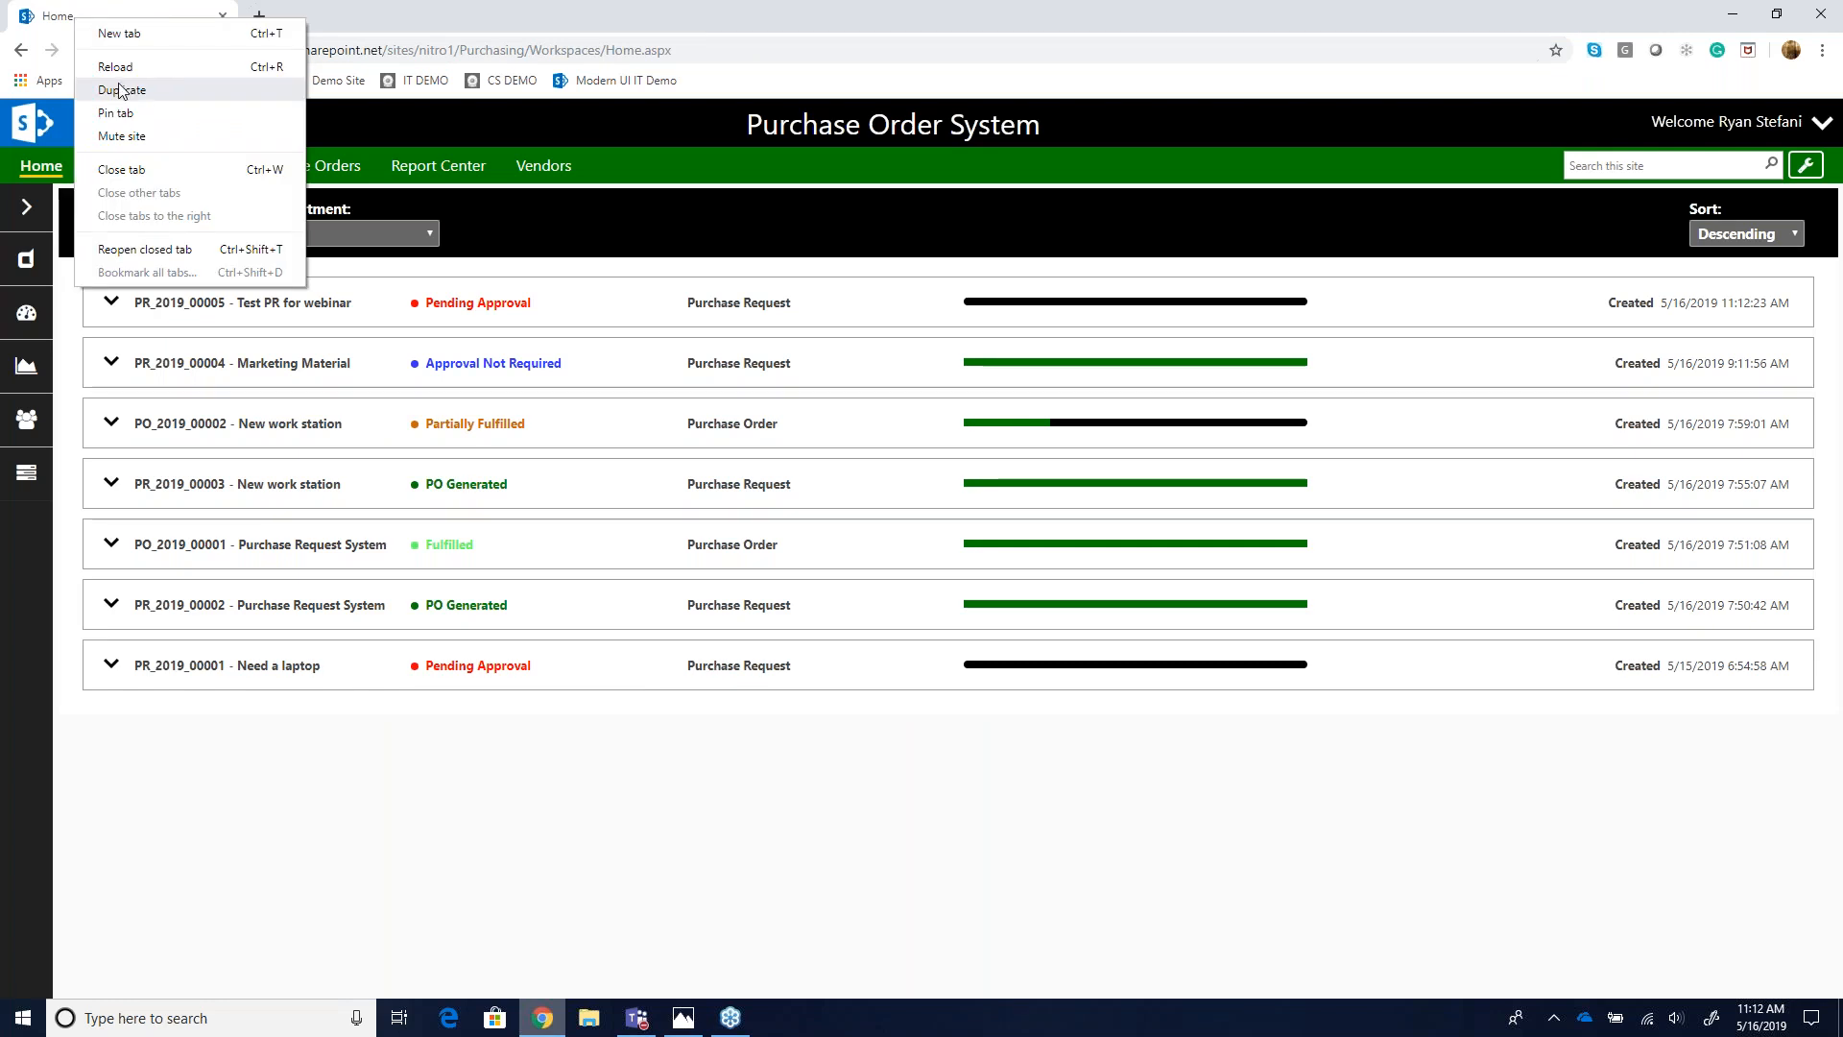
pyautogui.click(119, 88)
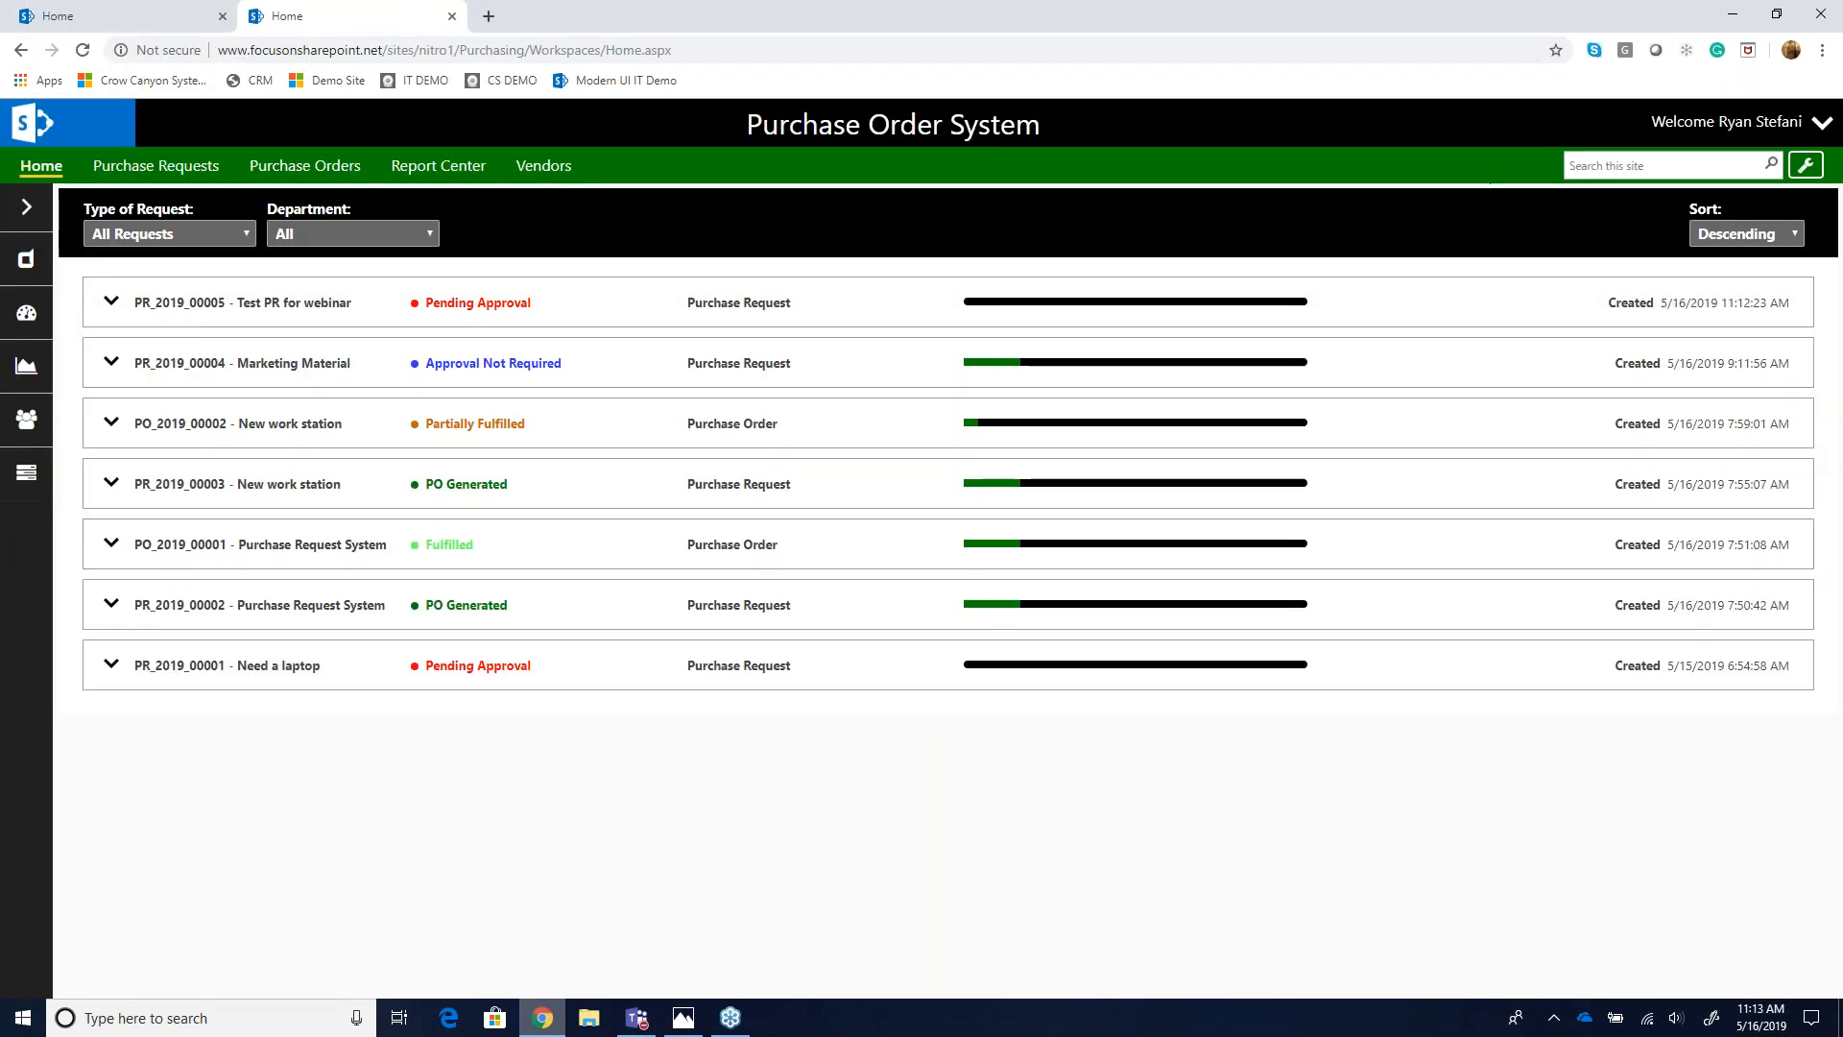
pyautogui.click(1805, 167)
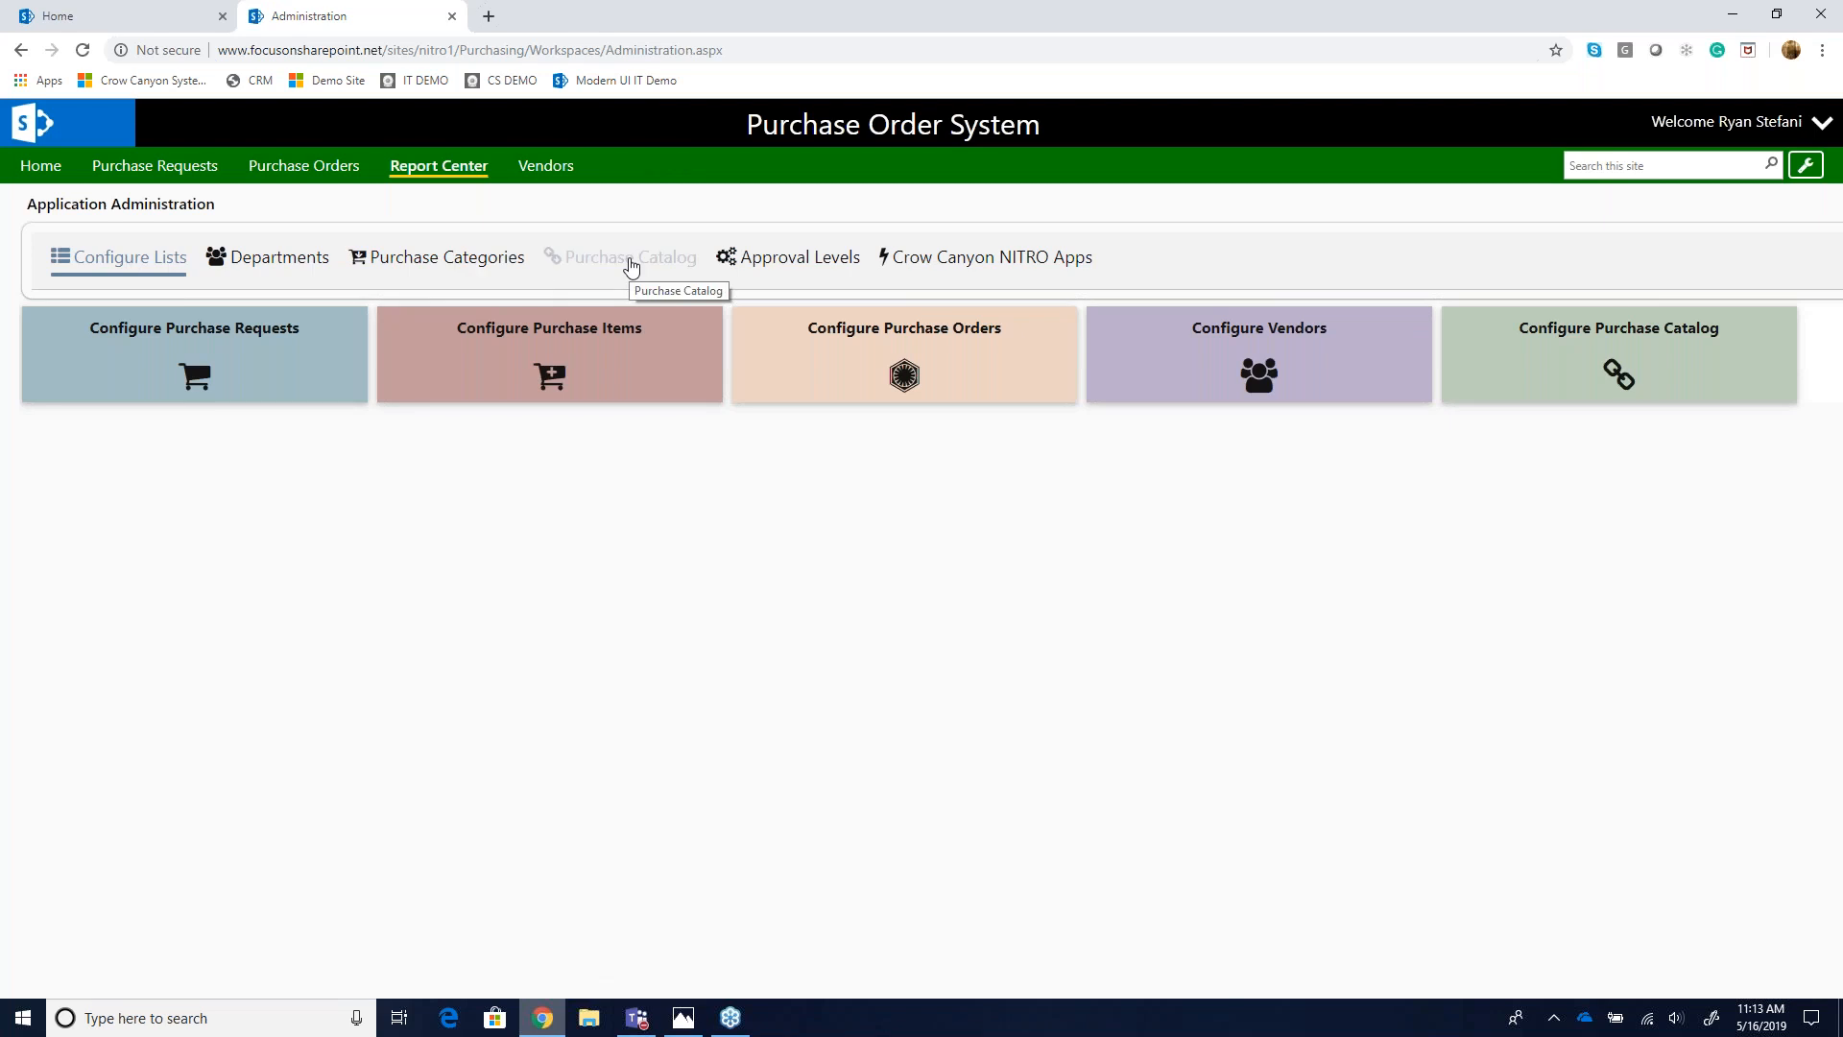
pyautogui.click(761, 265)
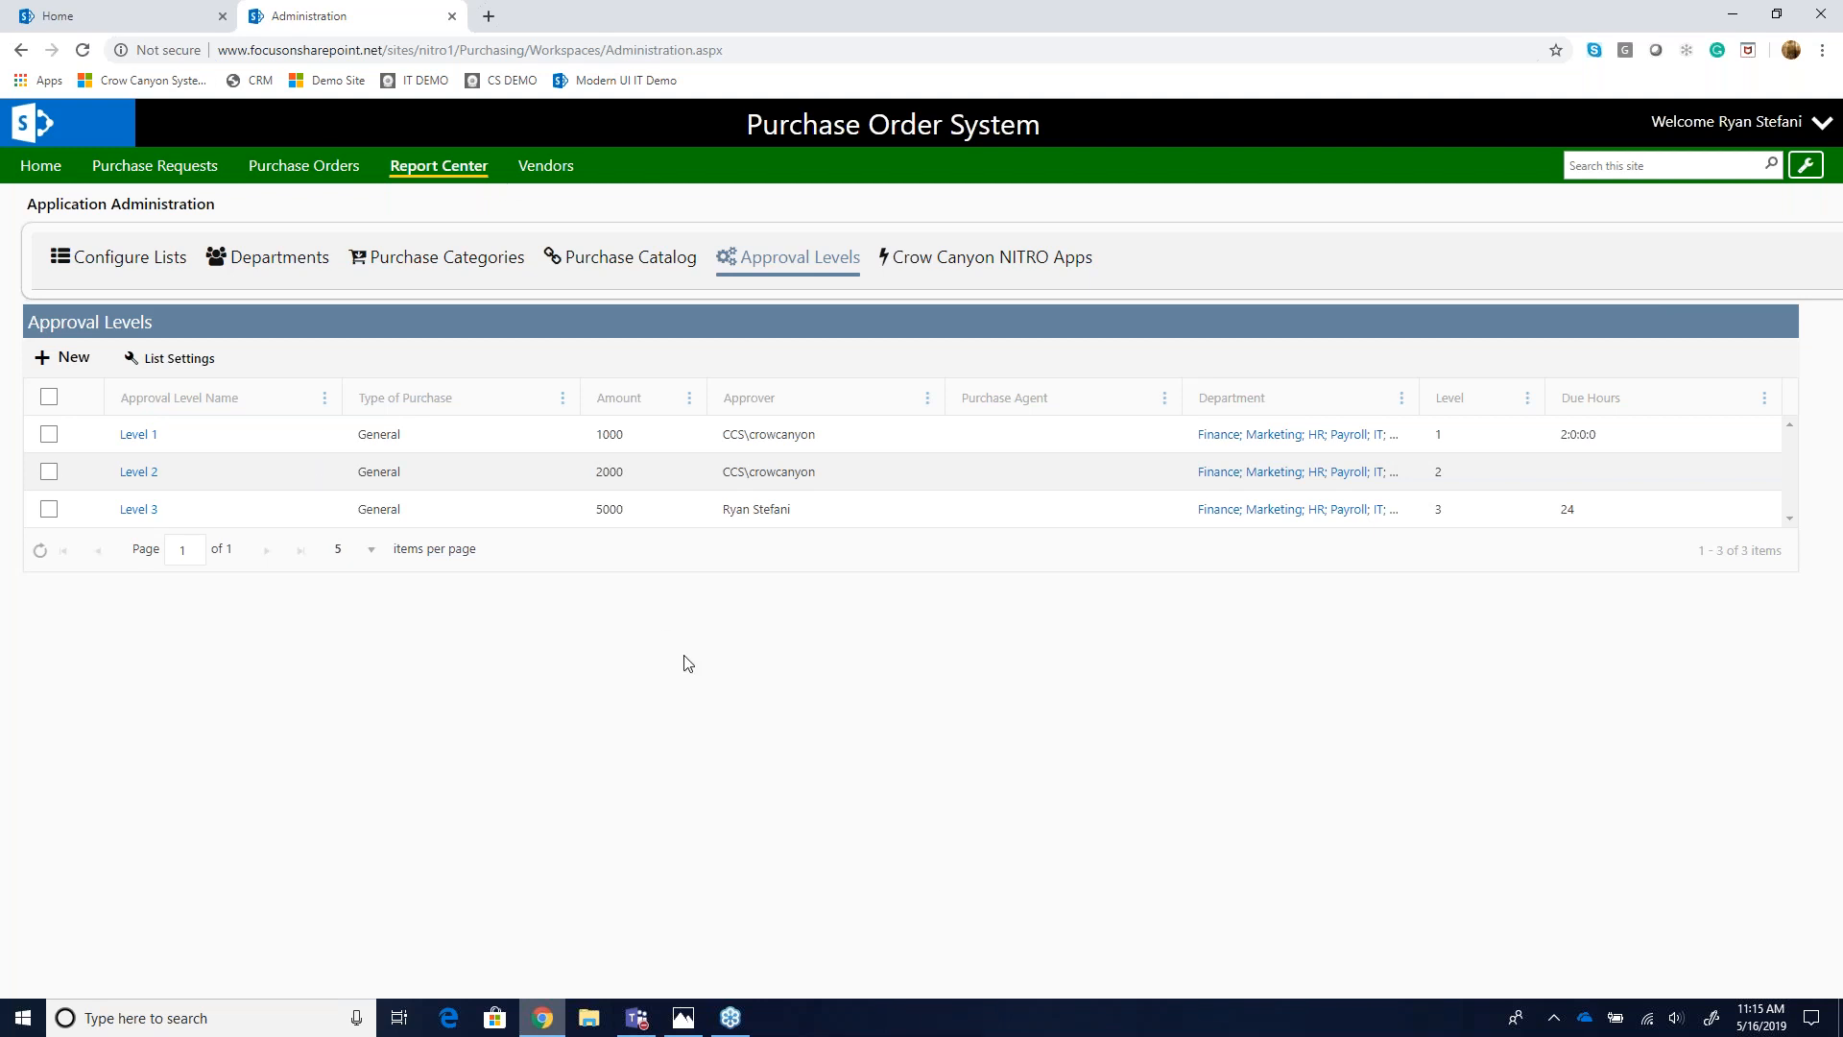
# - Back on the home tab, open the Marketing Material request's form and create a purchase order from it
pyautogui.click(167, 21)
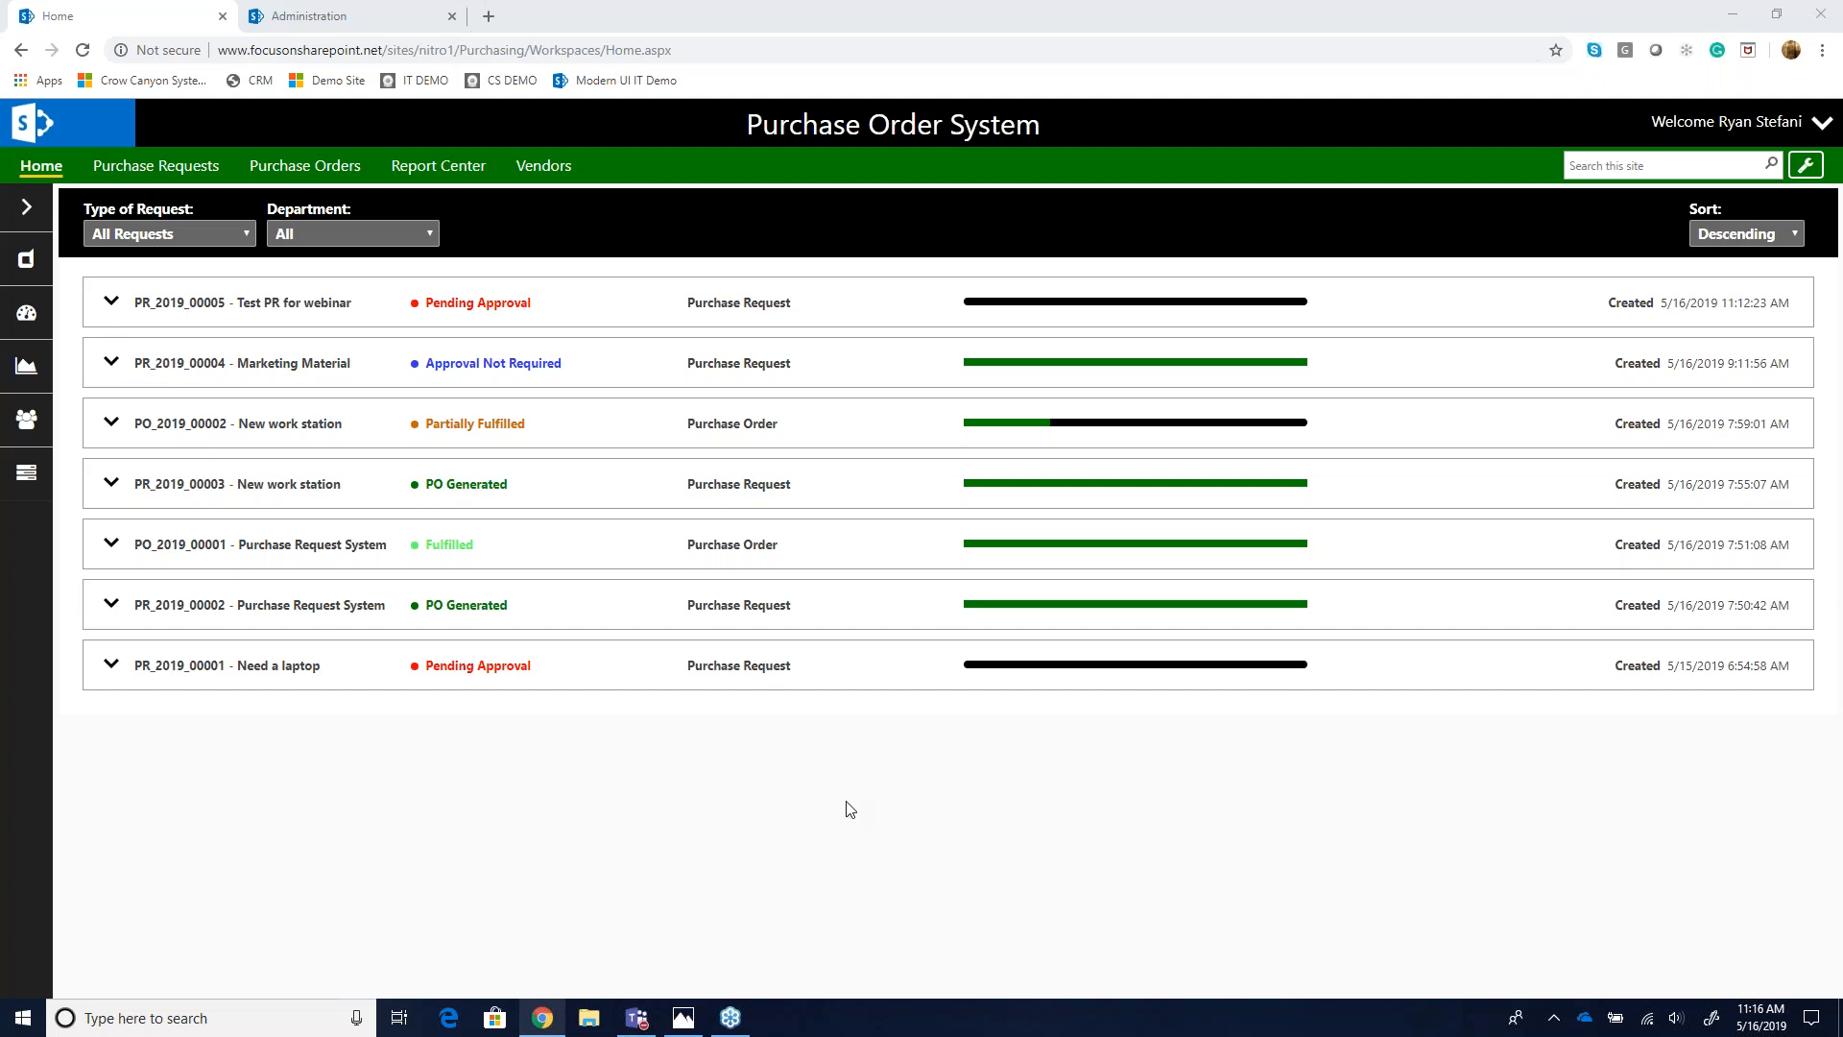
pyautogui.click(180, 380)
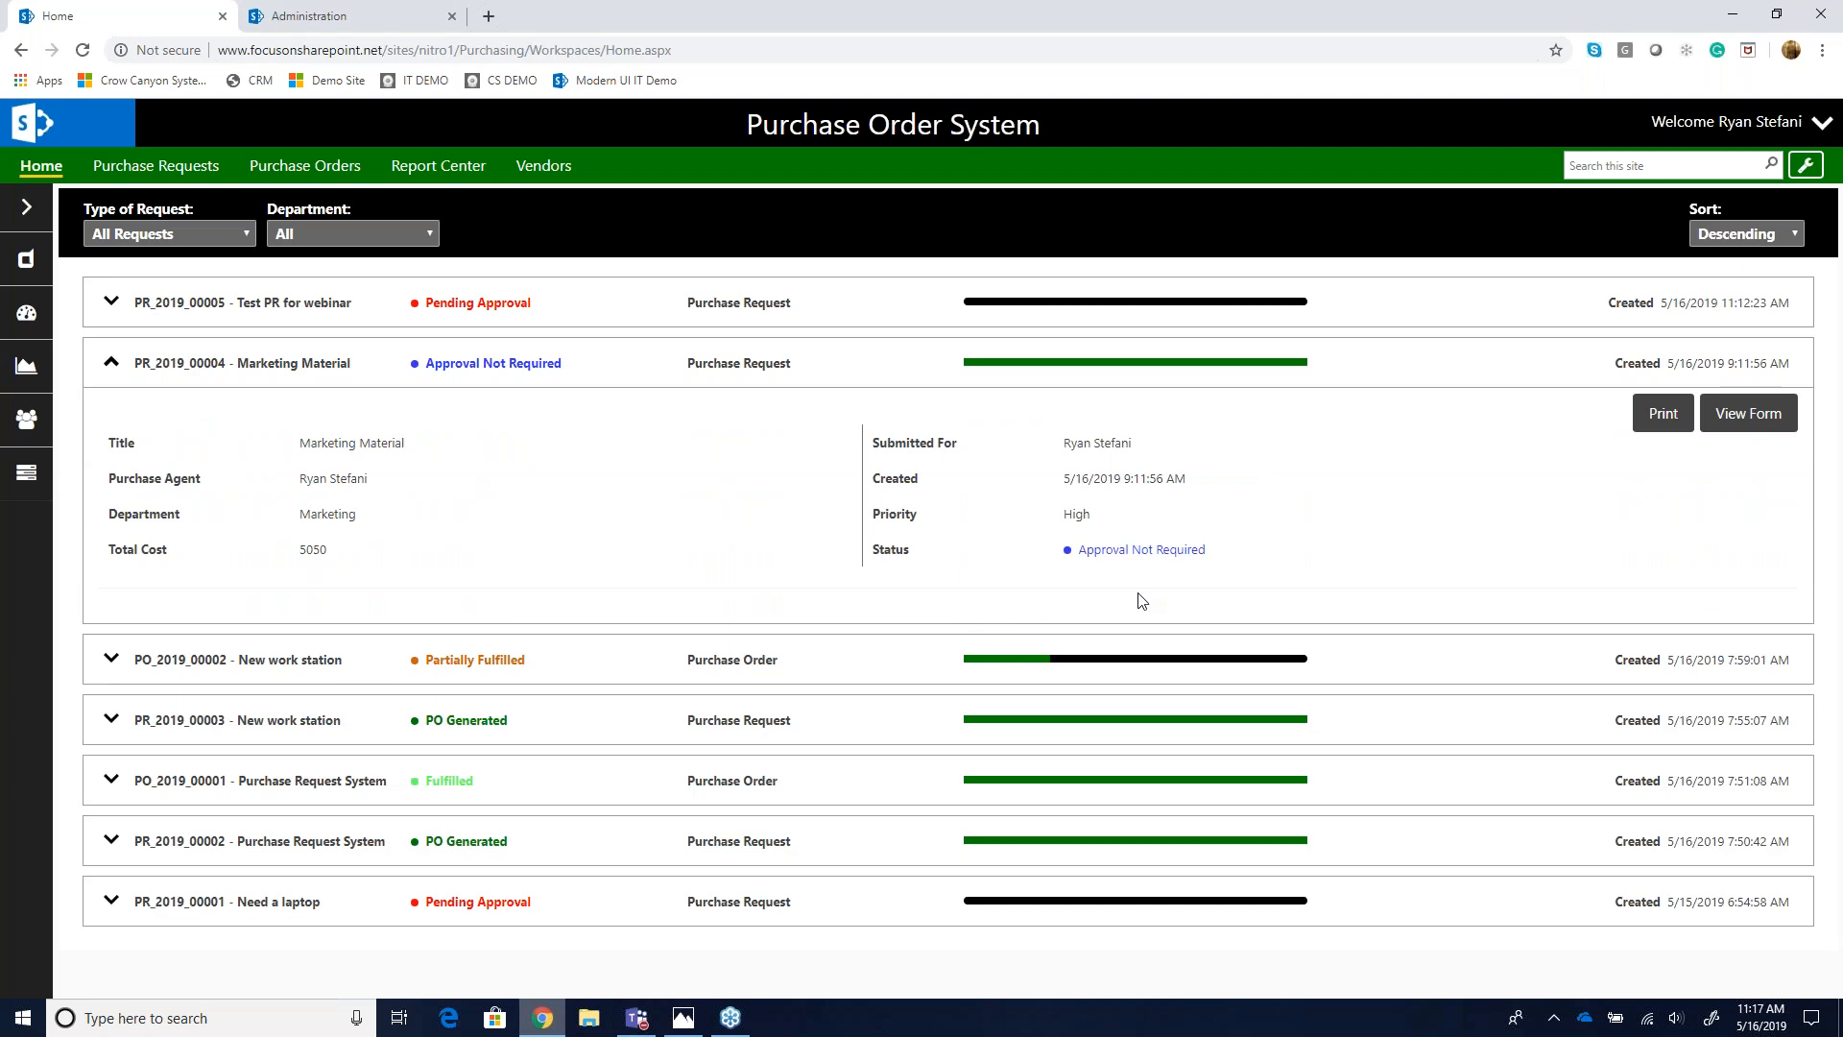
pyautogui.click(1762, 427)
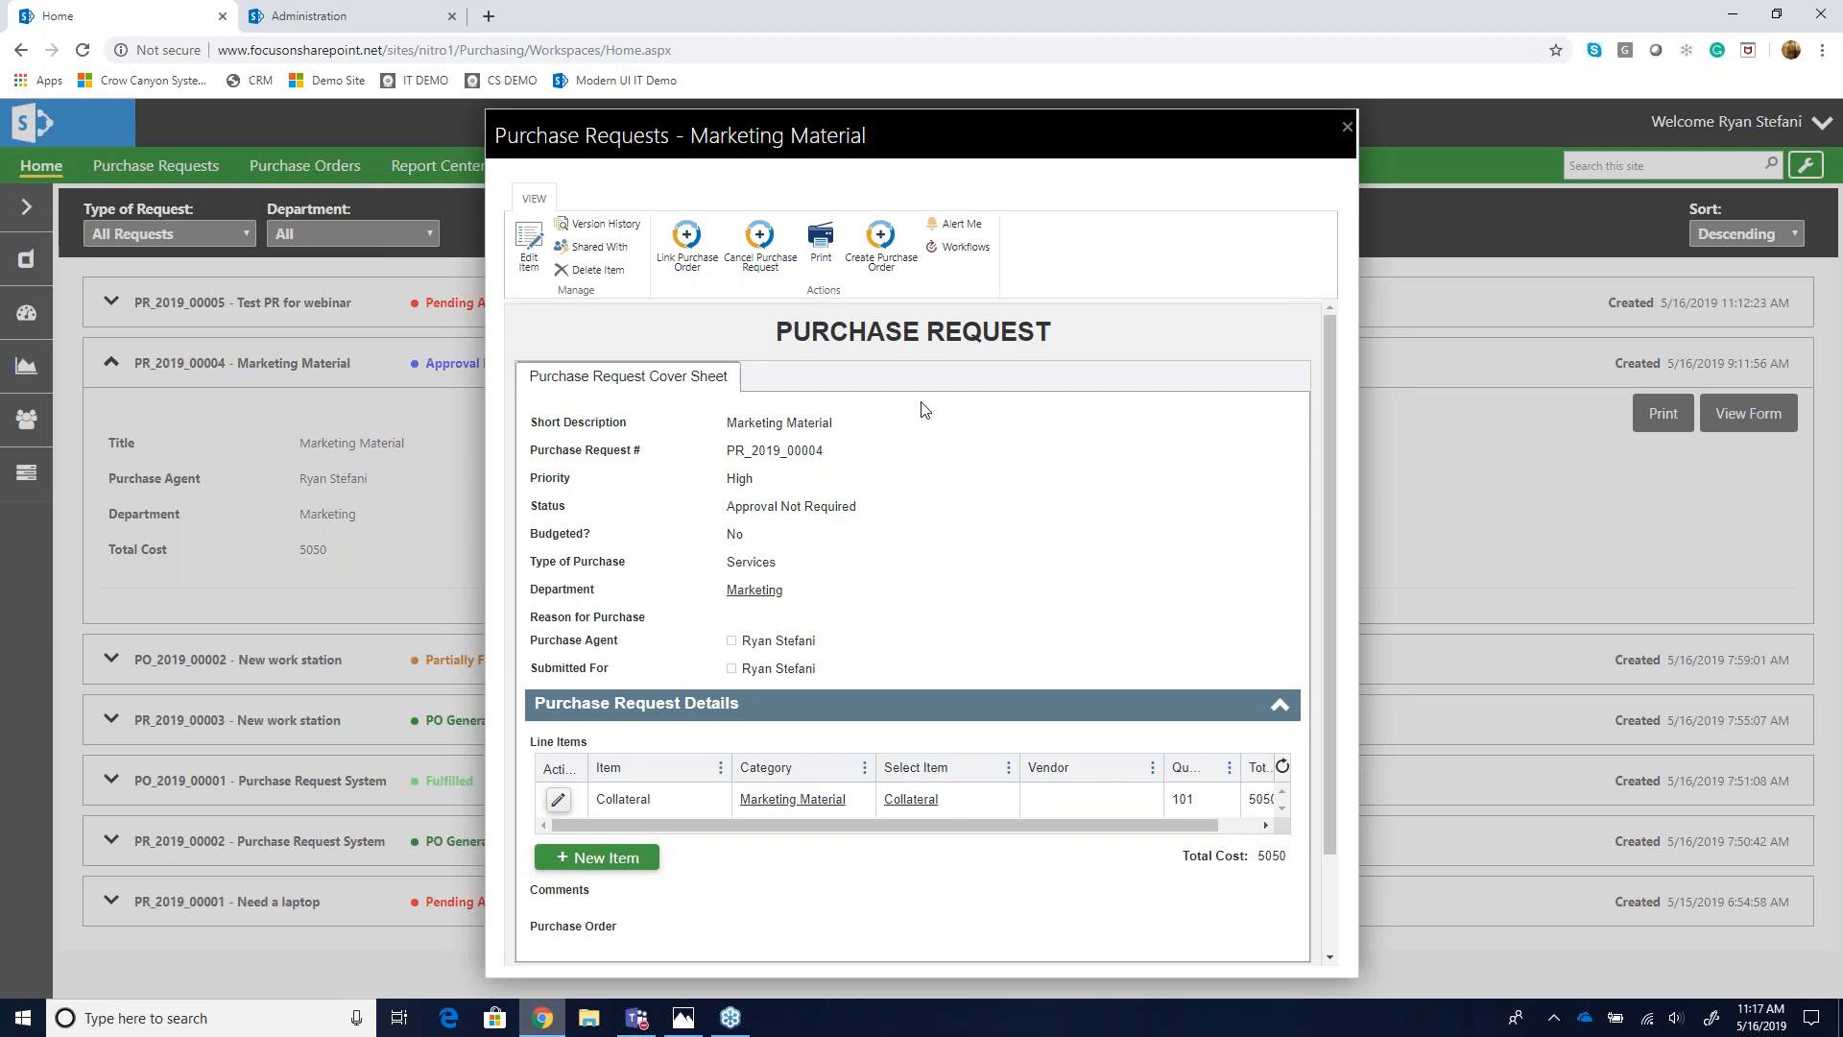
pyautogui.click(867, 265)
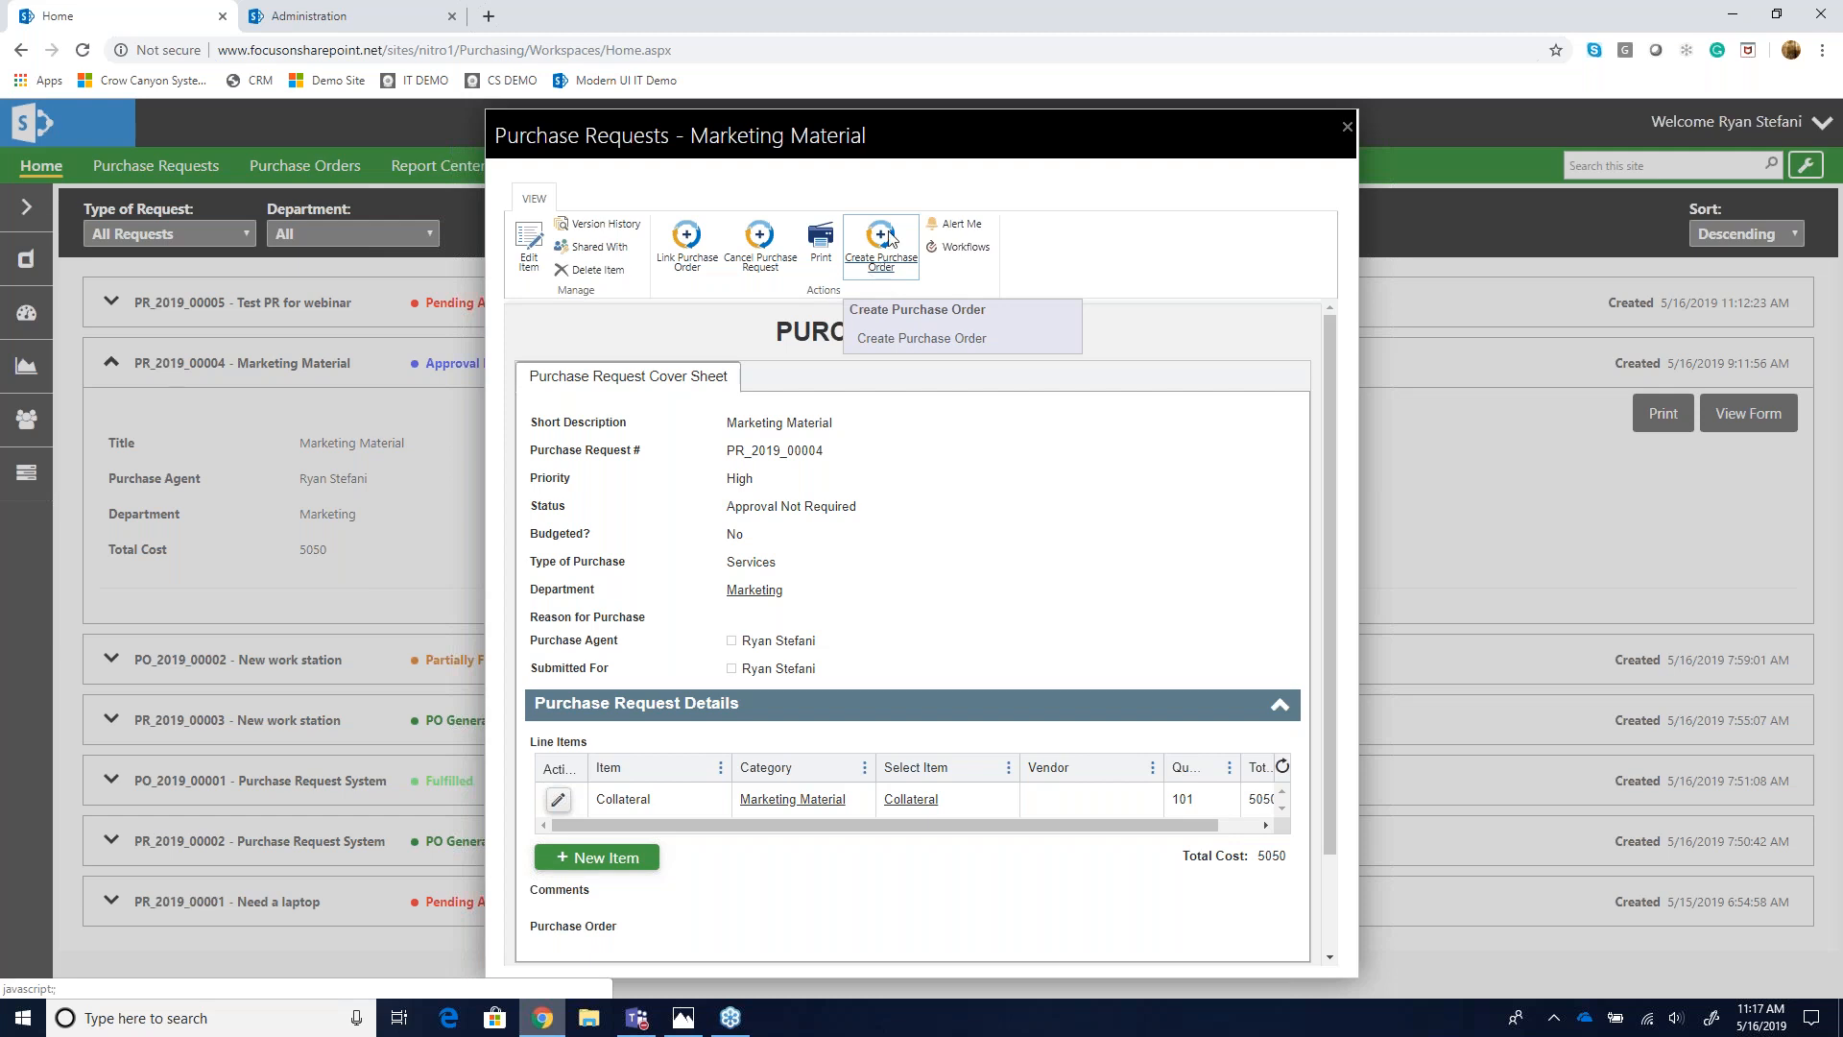
pyautogui.click(891, 238)
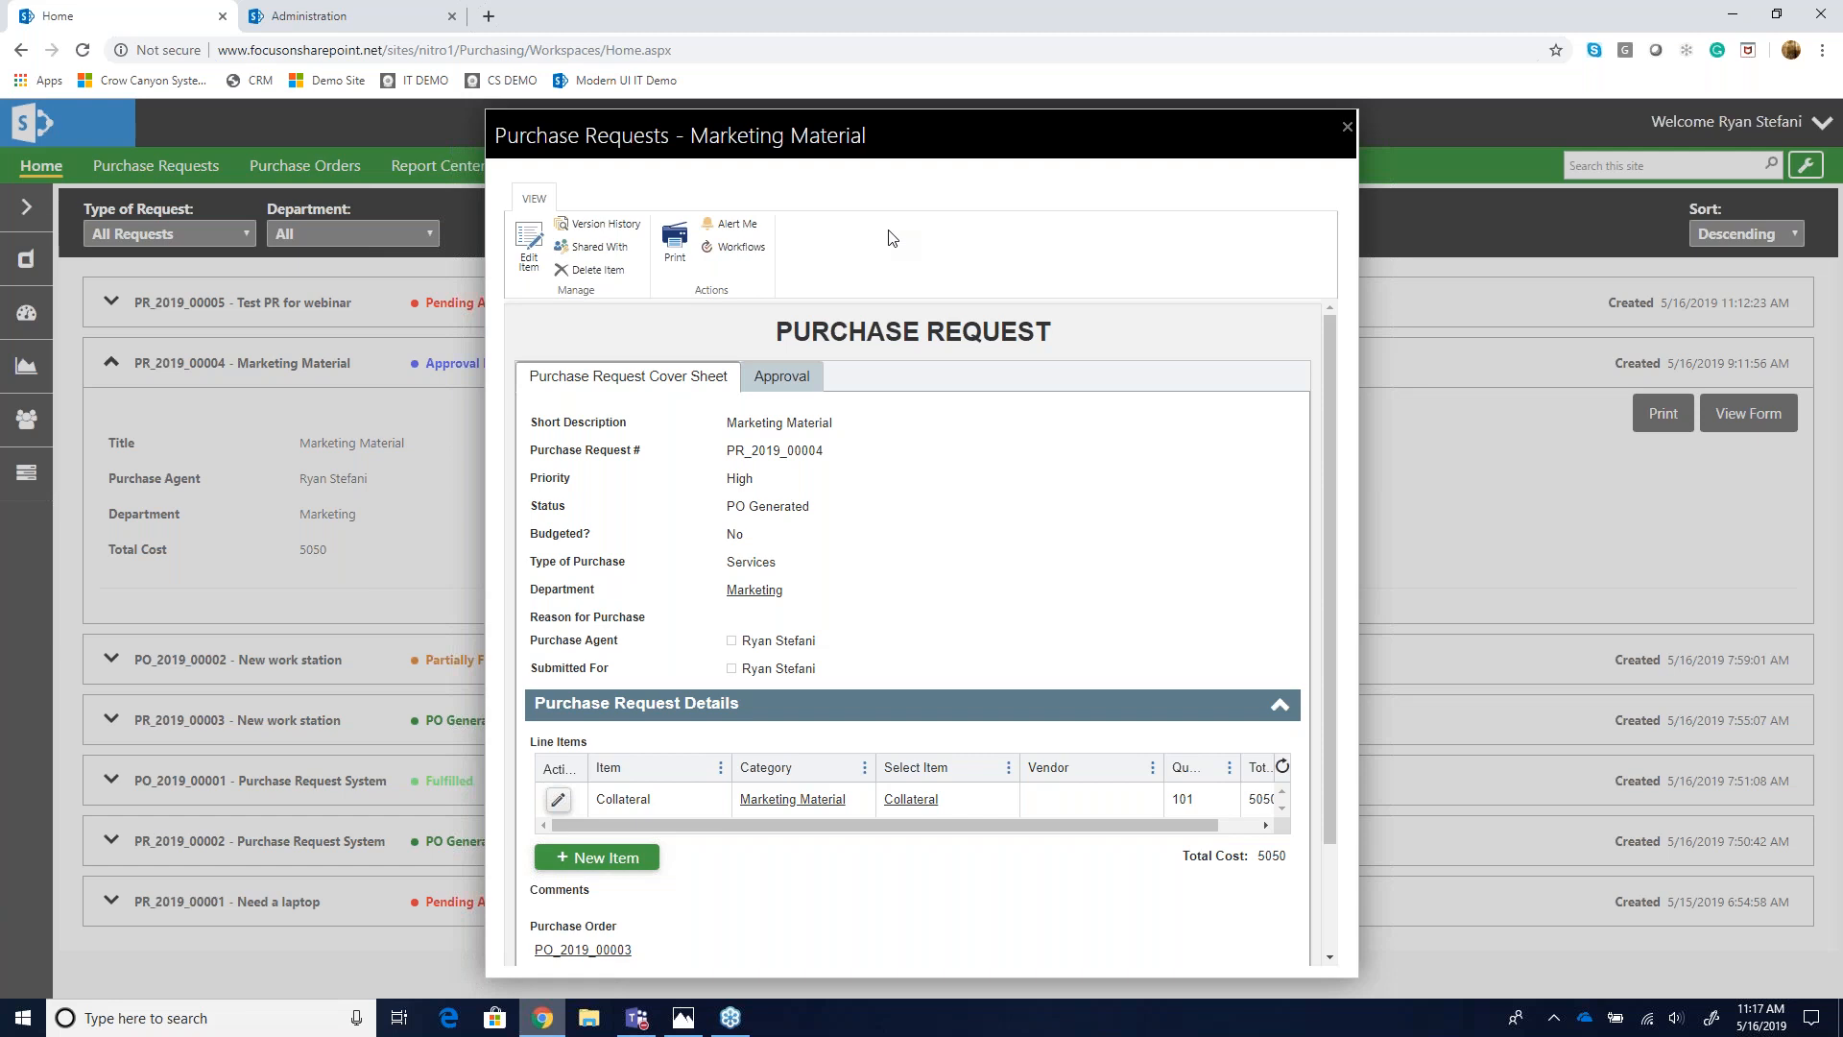
# - Review the Marketing Material request's Approval tab and cover sheet, then close the request form
pyautogui.click(780, 384)
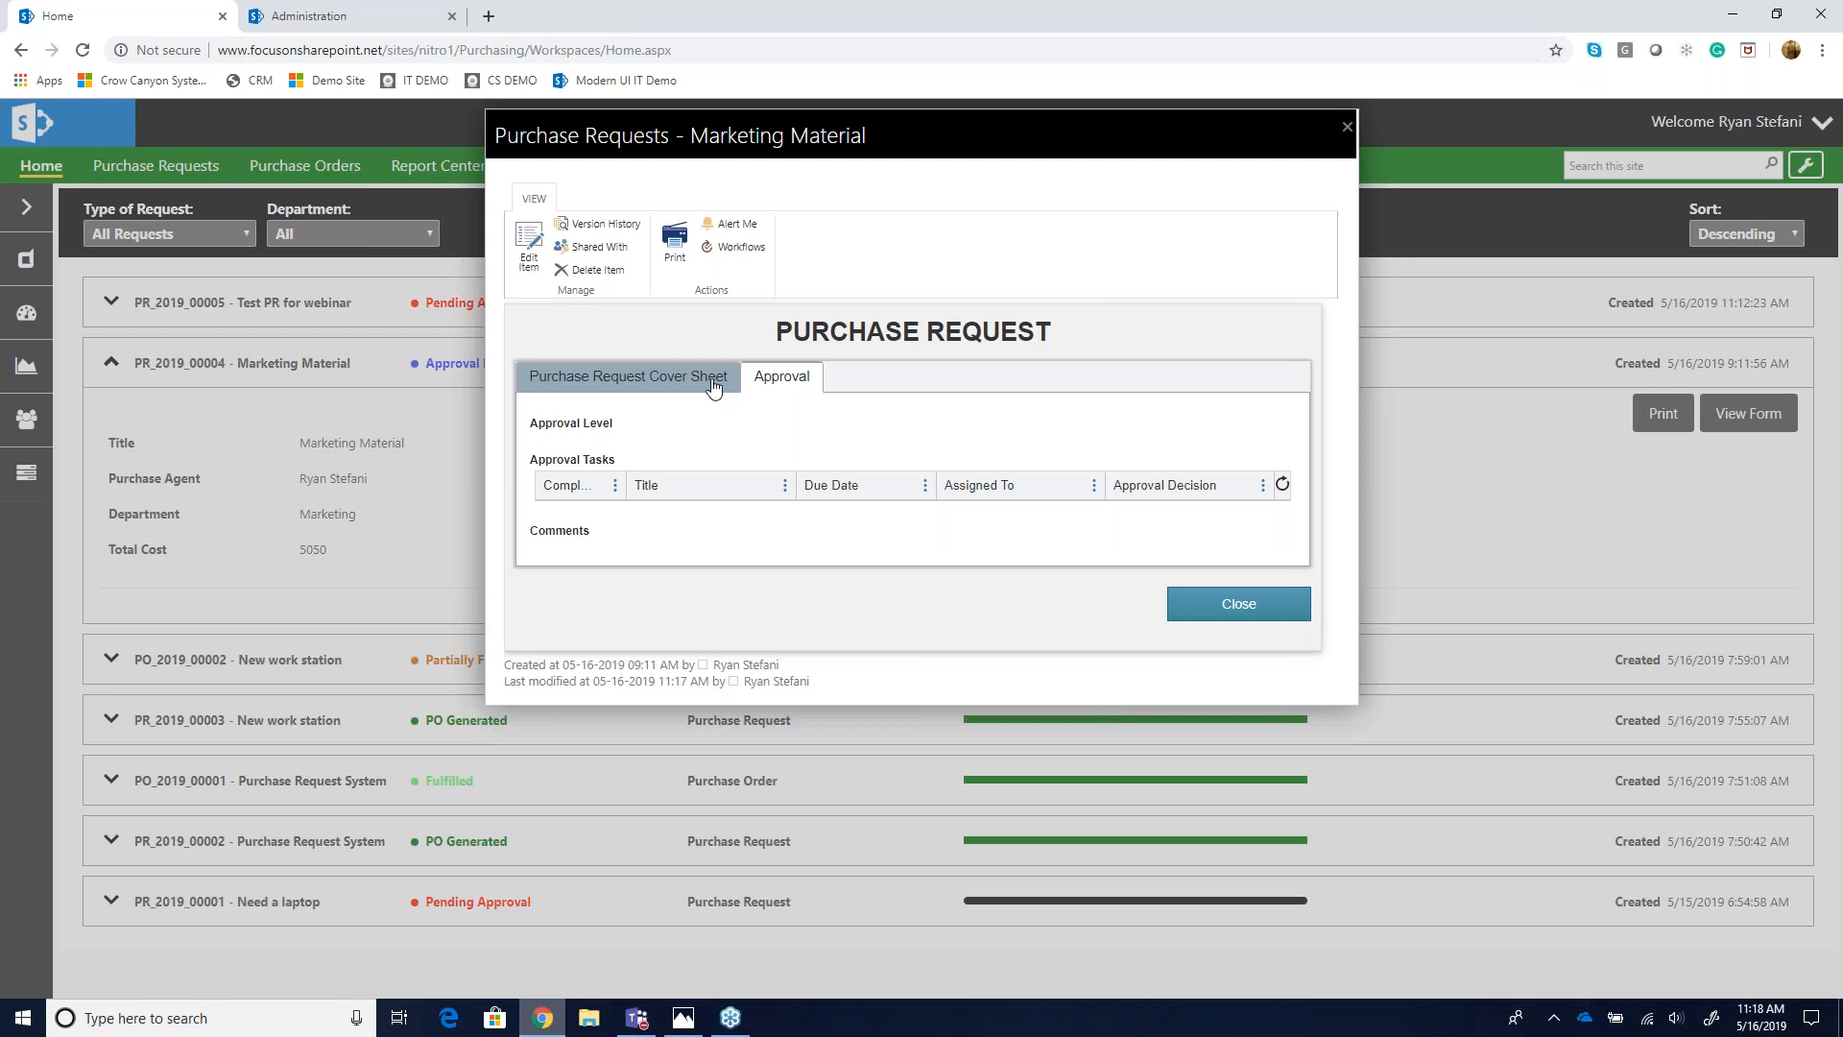
pyautogui.click(646, 376)
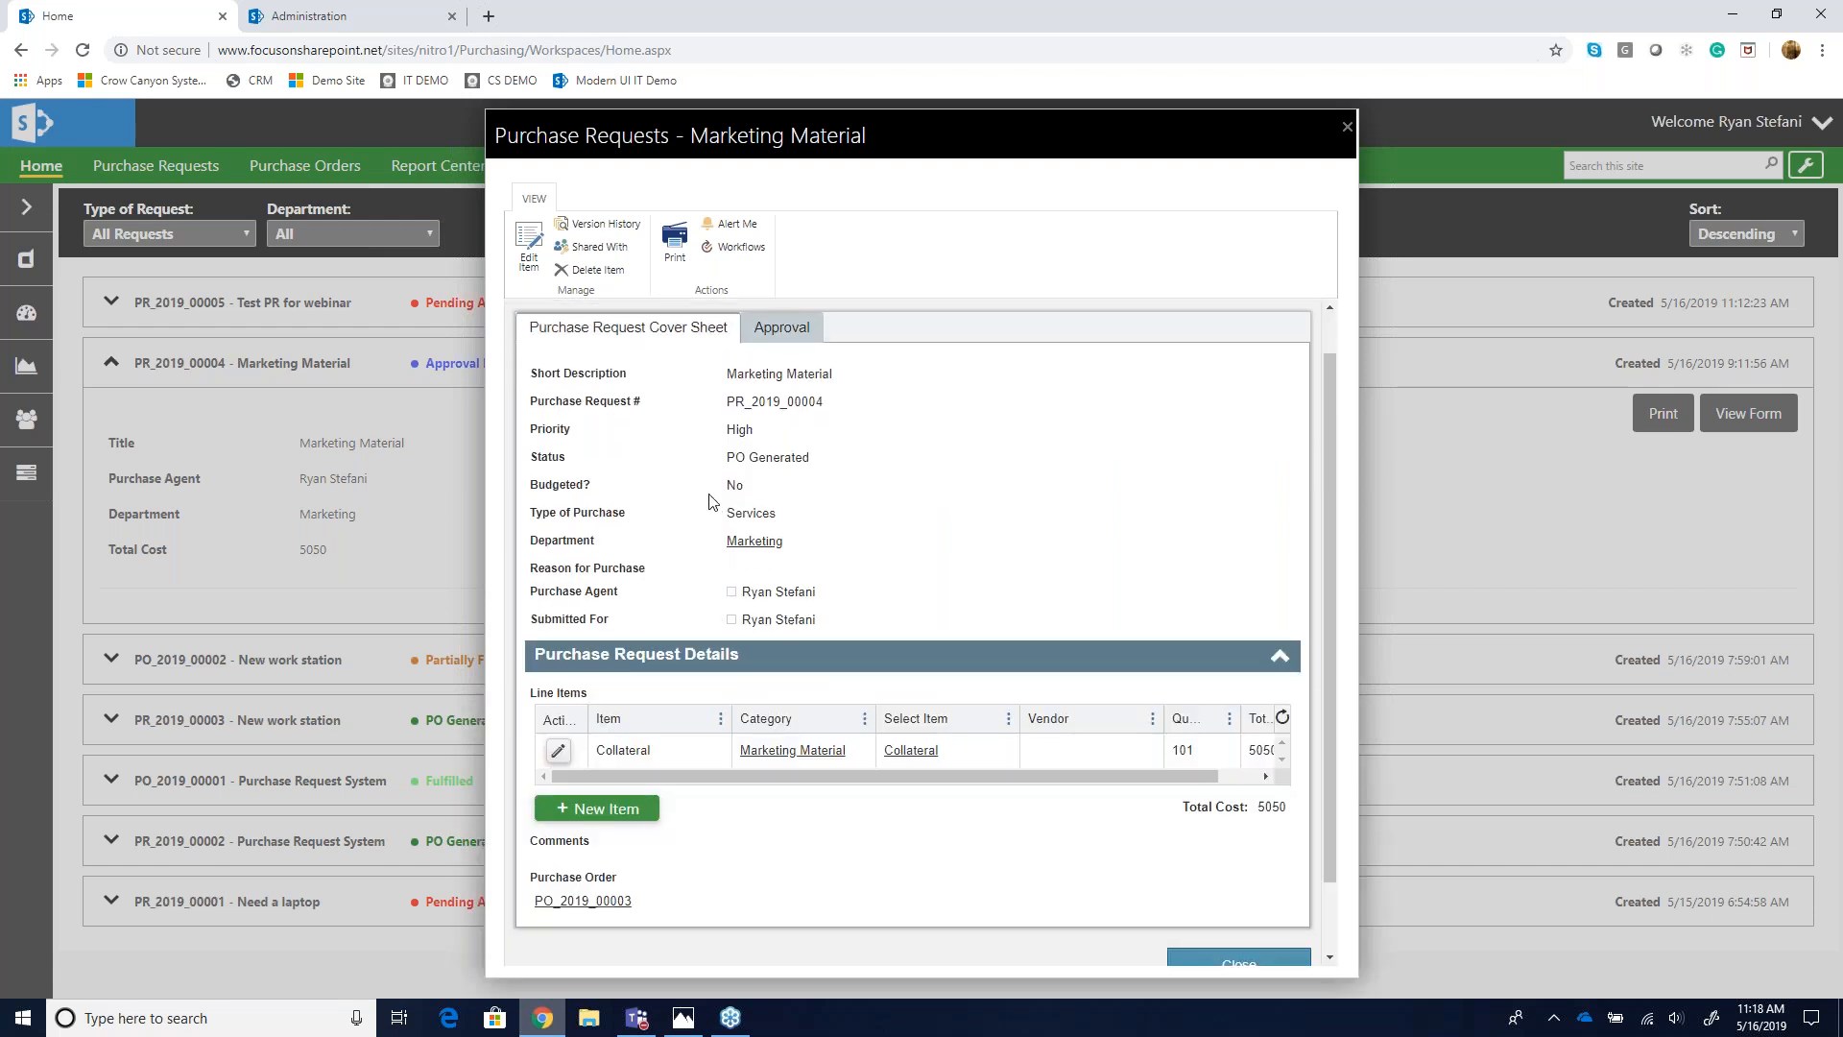
pyautogui.scroll(-1, 710, 500)
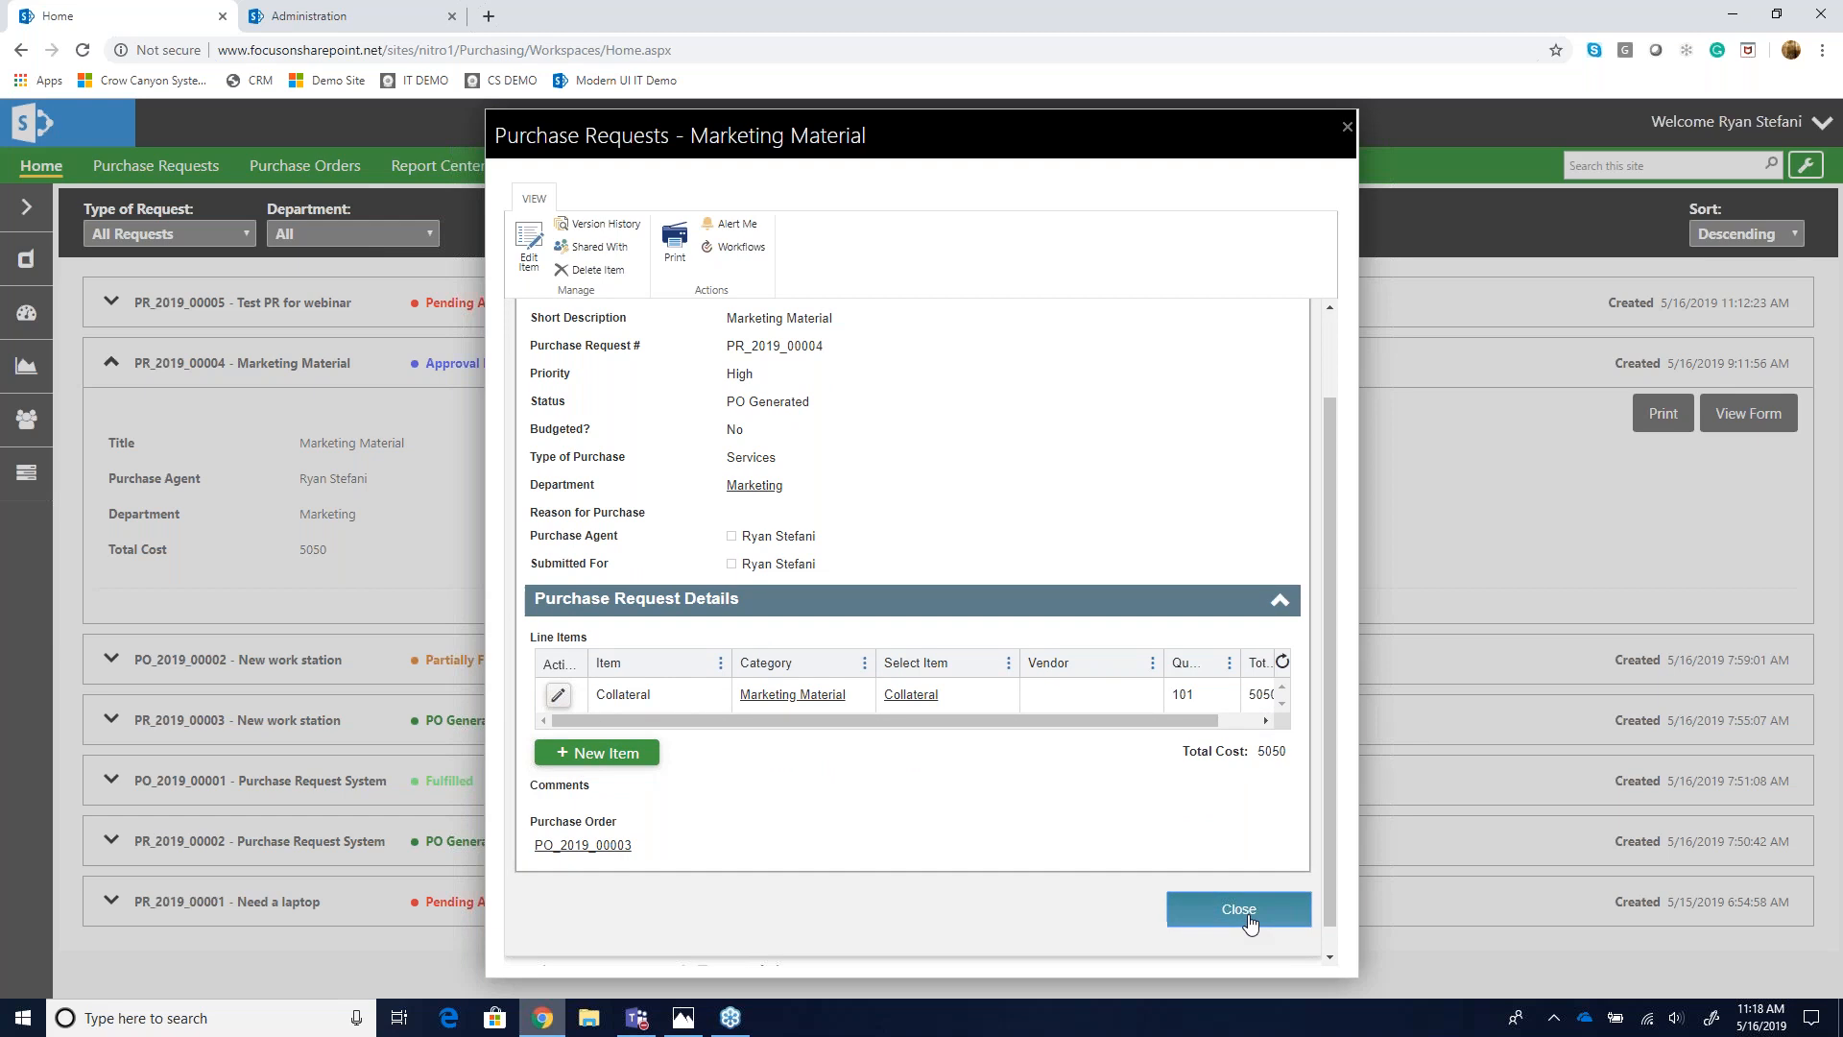
pyautogui.click(1239, 909)
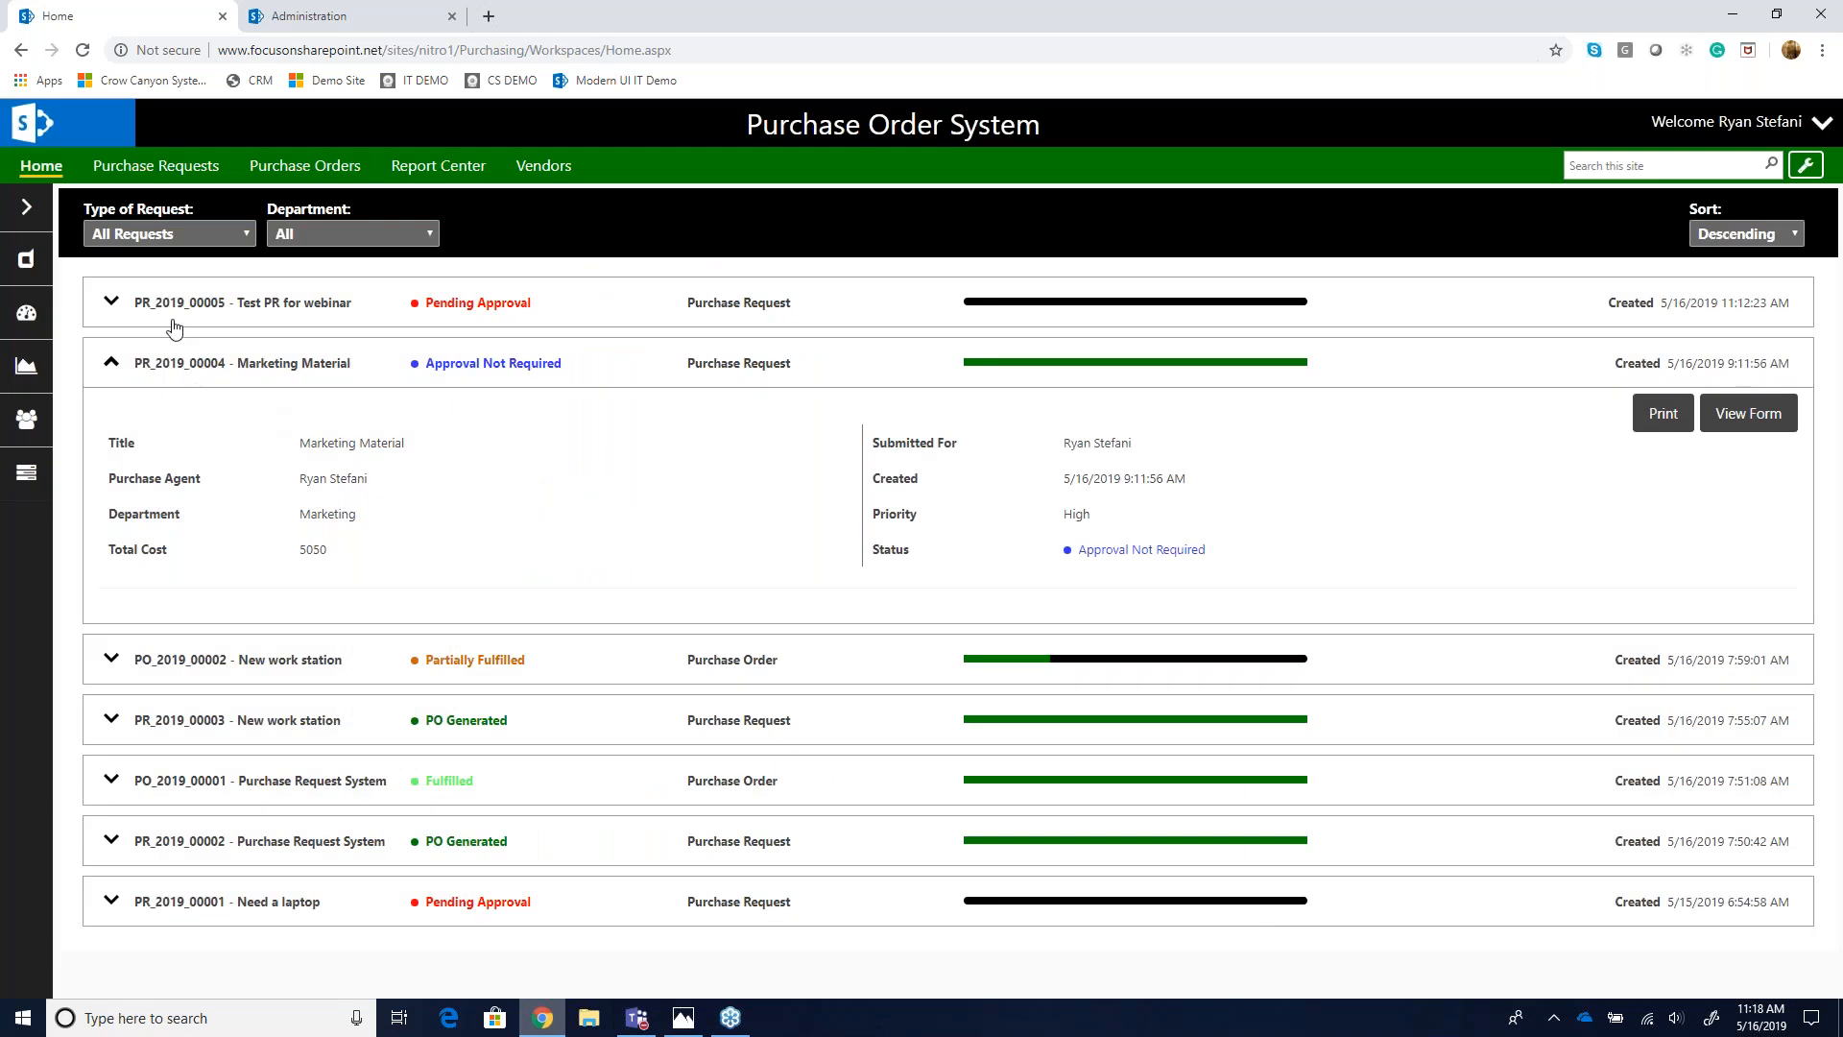
# - Collapse the Marketing Material request and open the form of purchase order PO_2019_00002 New work station
pyautogui.click(130, 364)
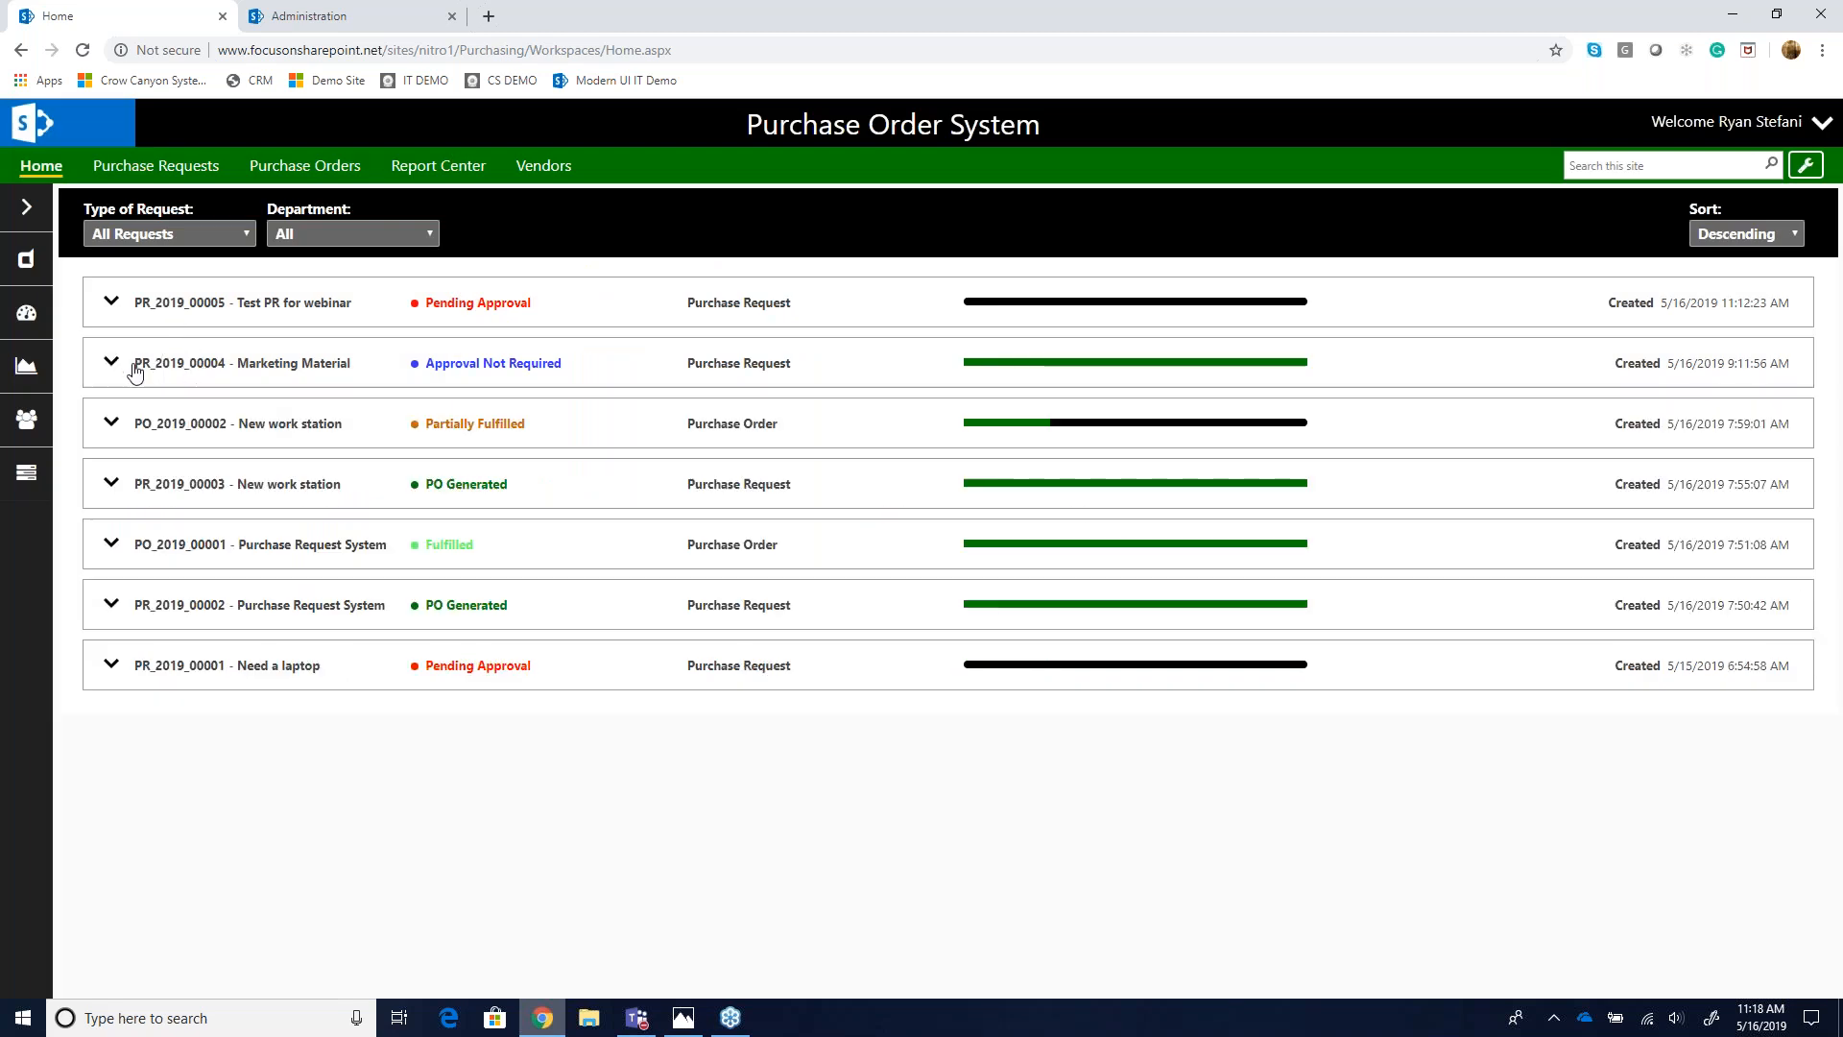
pyautogui.click(115, 420)
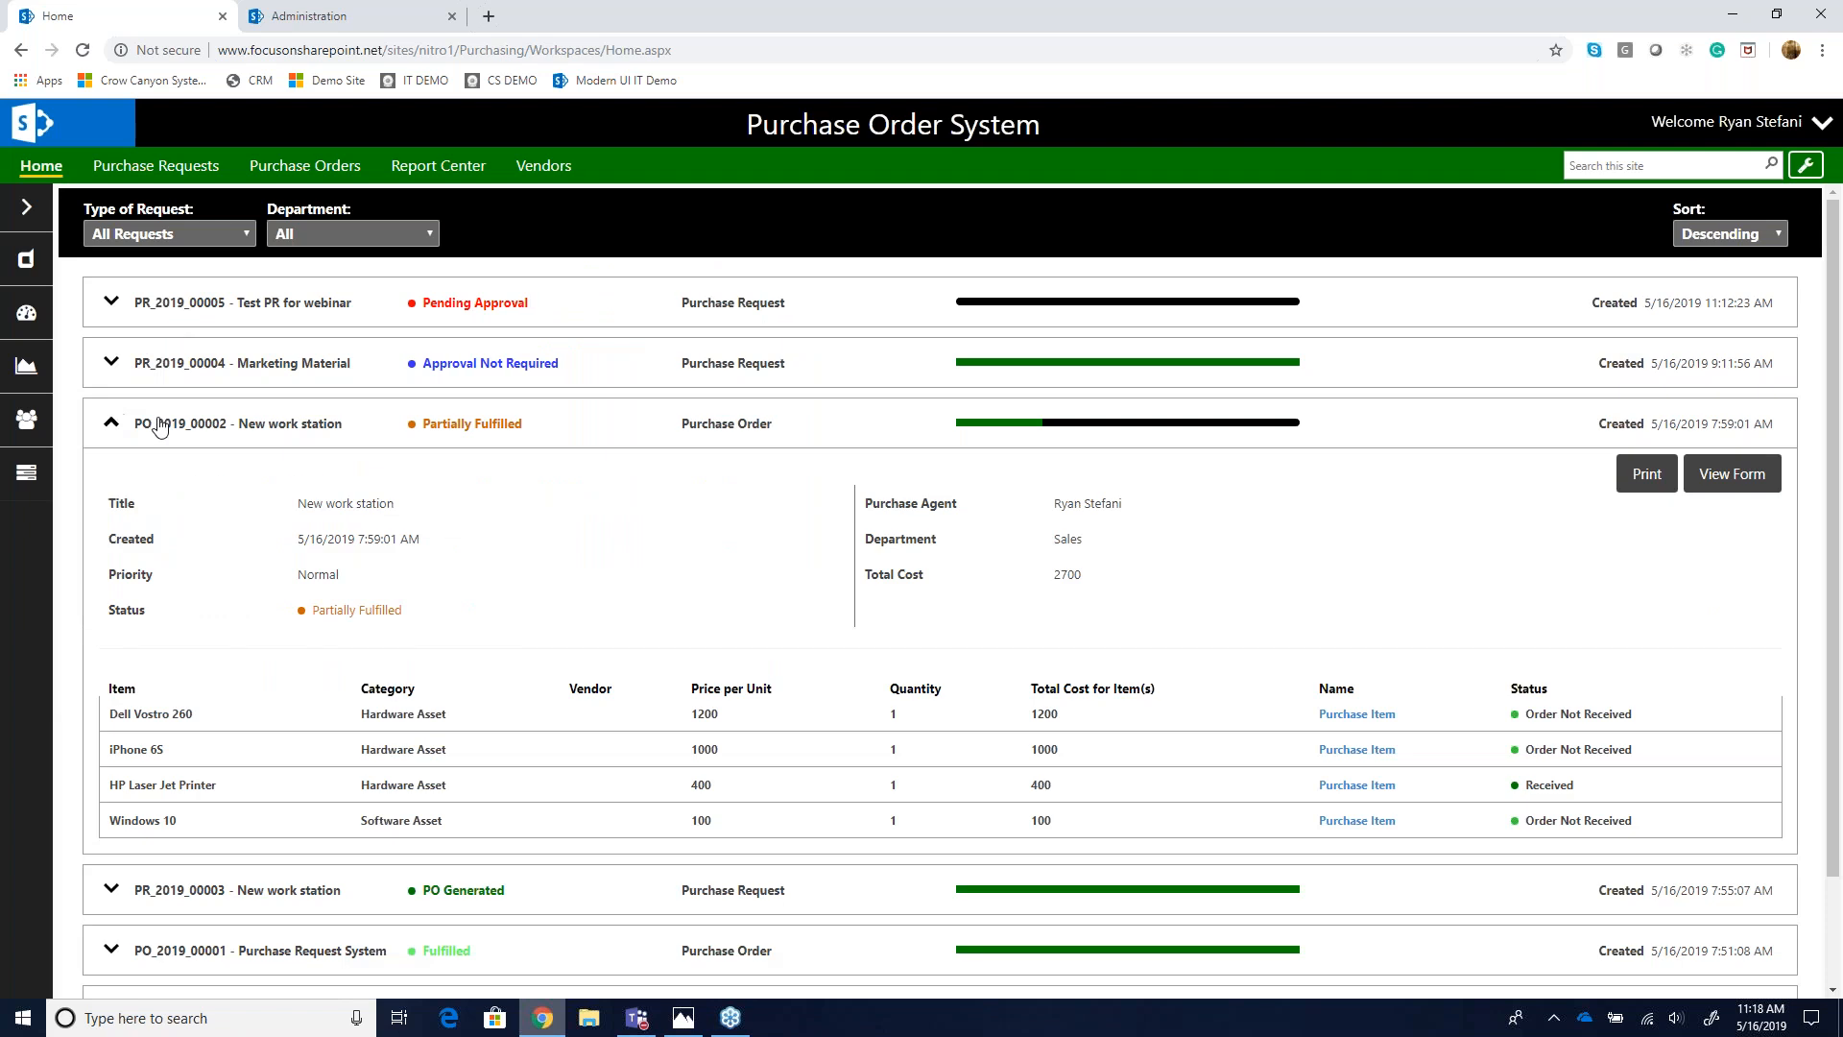
pyautogui.click(1749, 488)
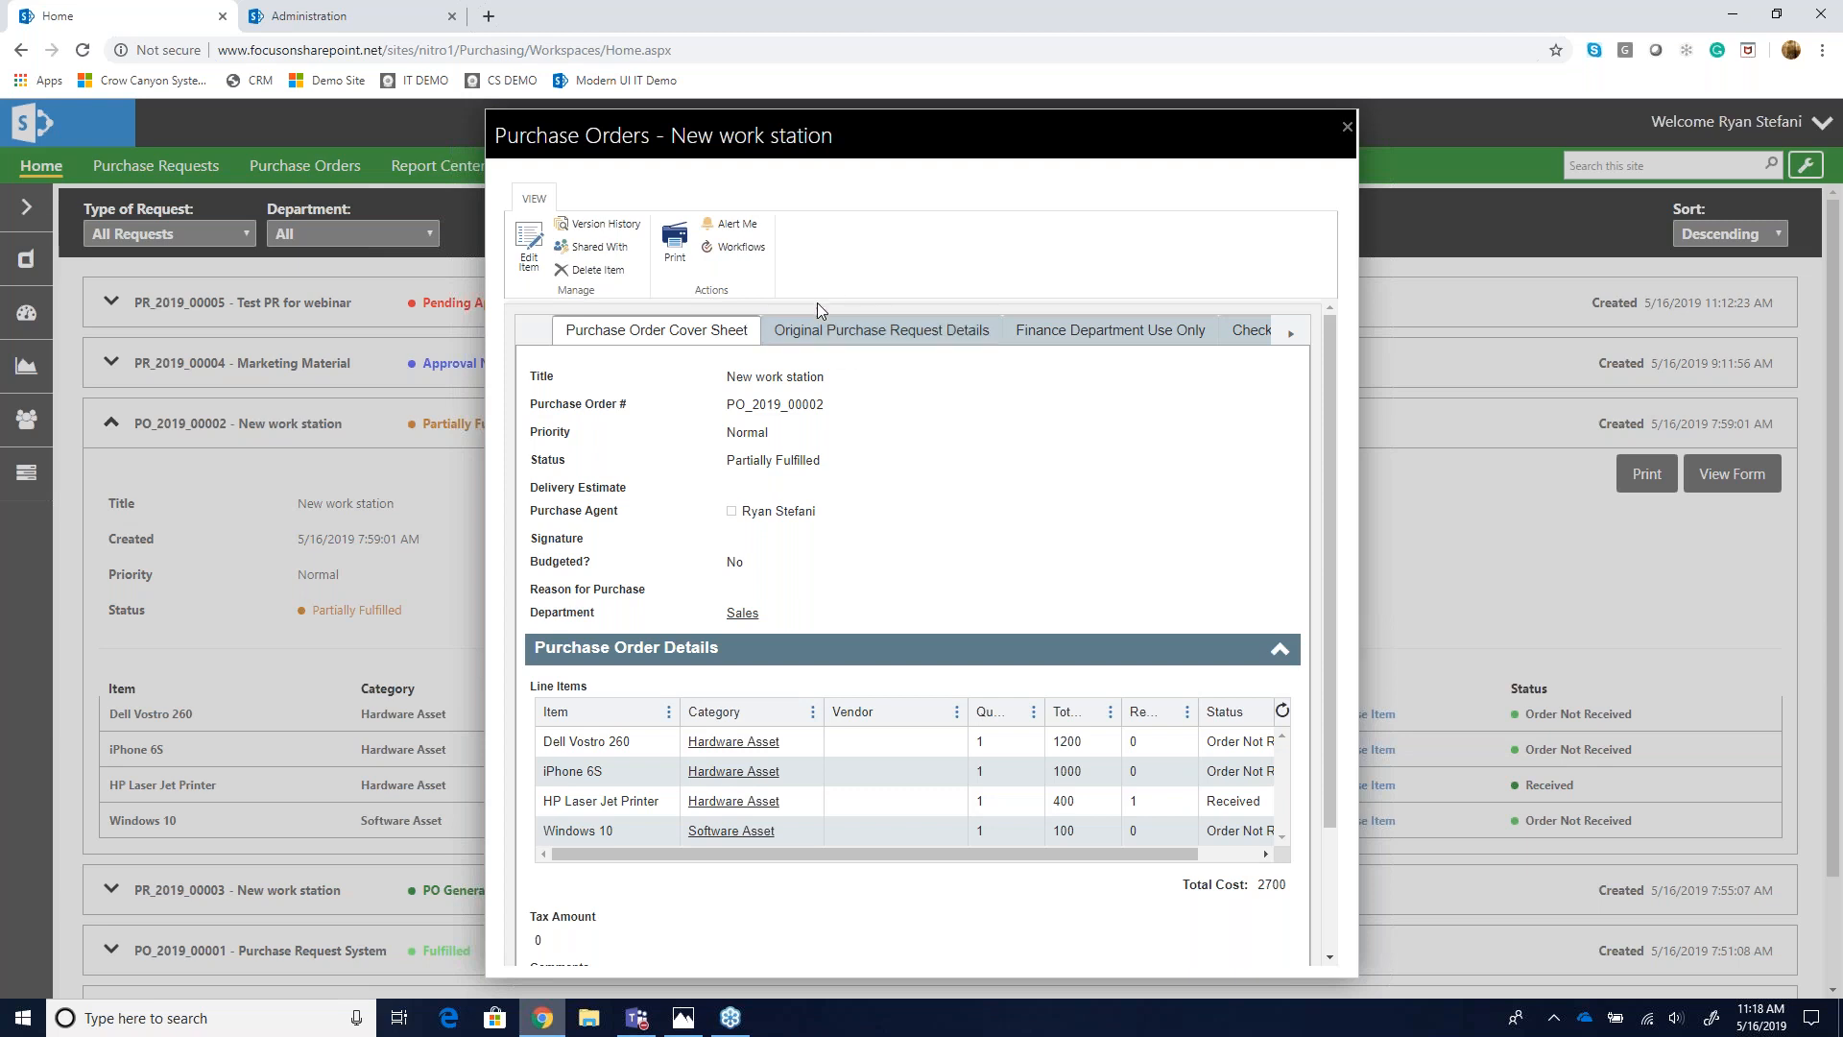
# - Open the order's original purchase request PR_2019_00003 from its request details tab and close it again
pyautogui.click(960, 331)
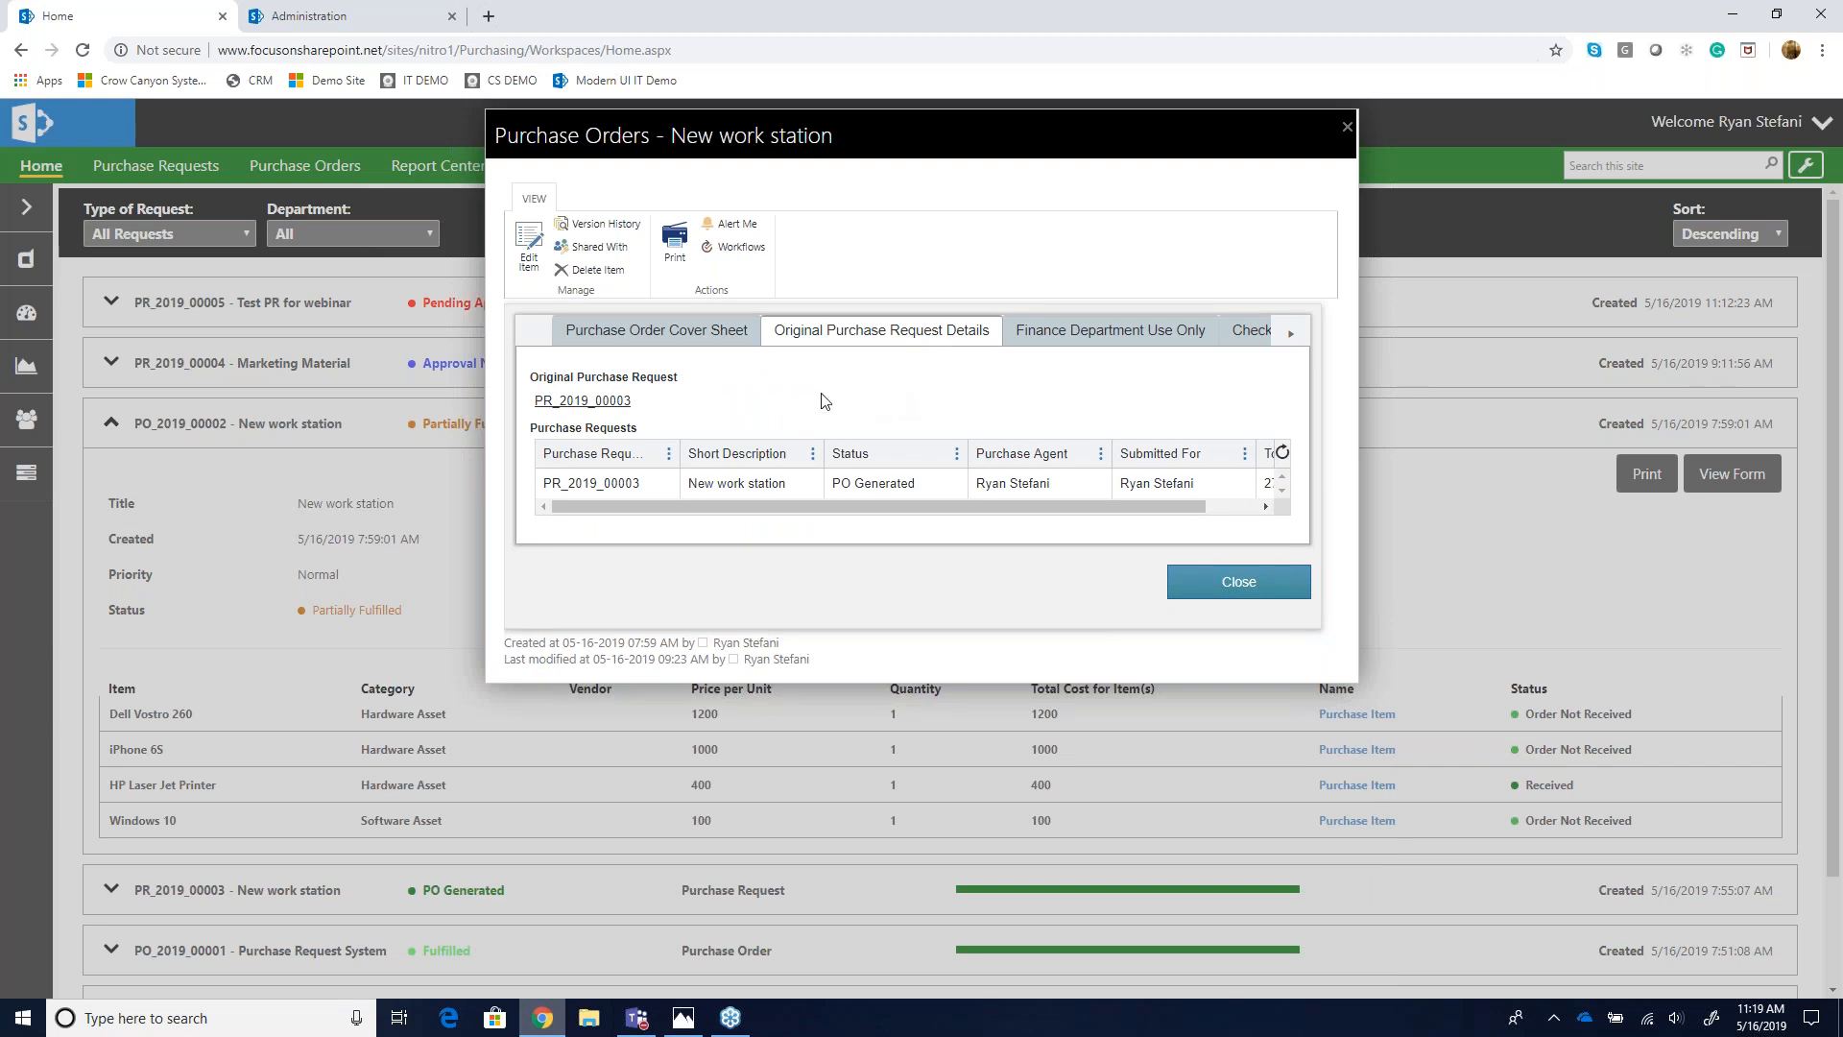
pyautogui.click(807, 483)
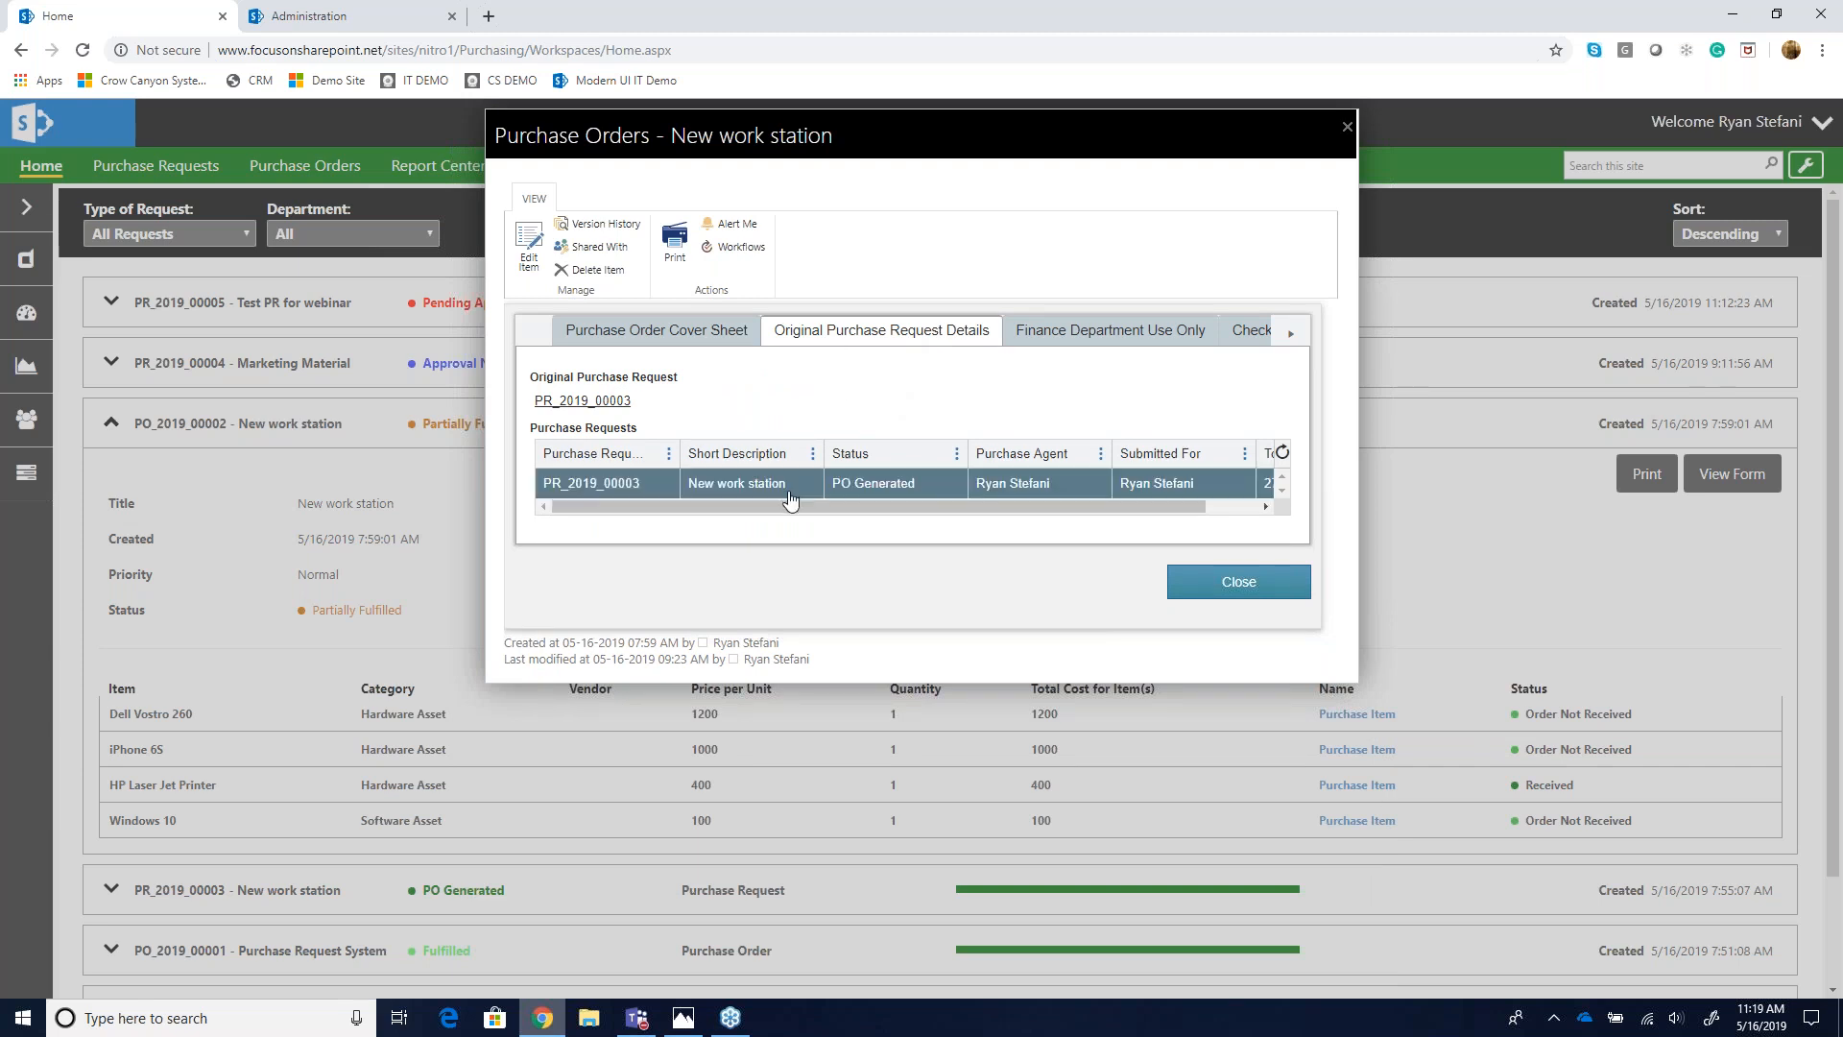
pyautogui.click(728, 485)
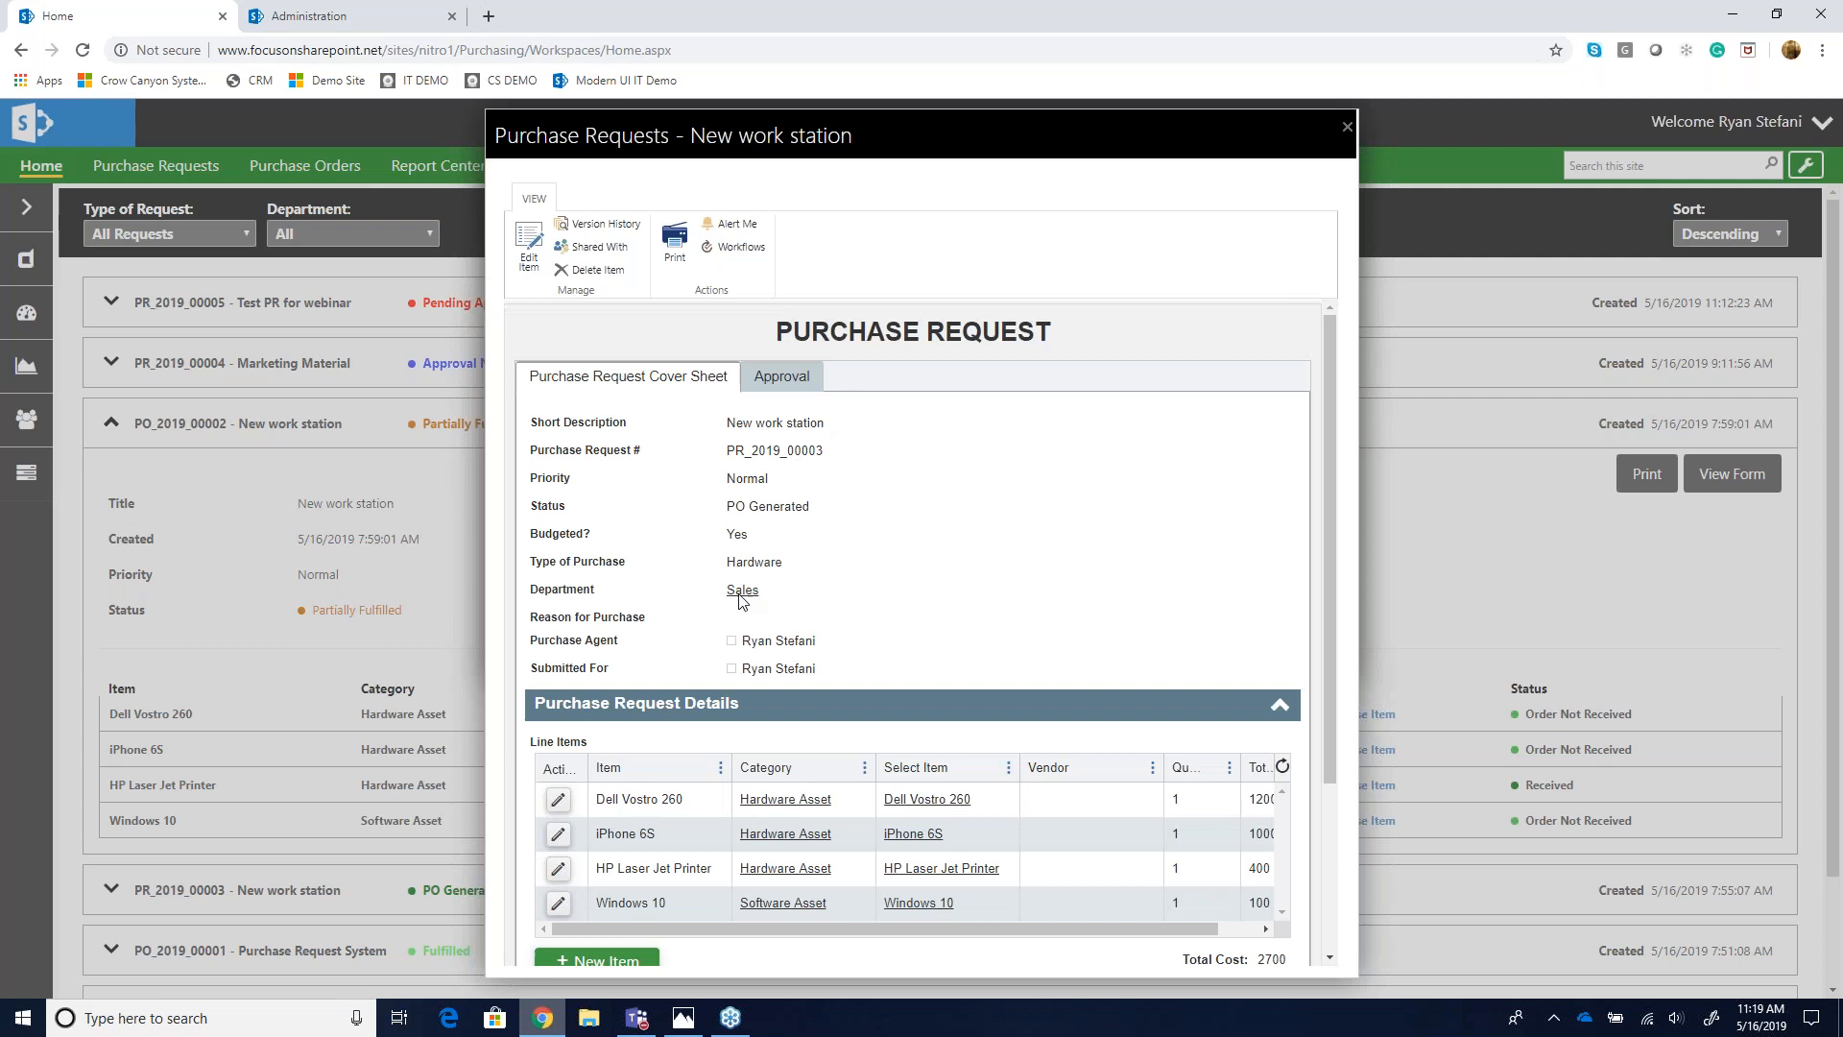
pyautogui.scroll(-2, 809, 680)
pyautogui.scroll(2, 912, 625)
pyautogui.click(1344, 129)
# - Browse the order's Finance Department Use Only and Check Voucher tabs, then return to its cover sheet line items
pyautogui.click(1118, 333)
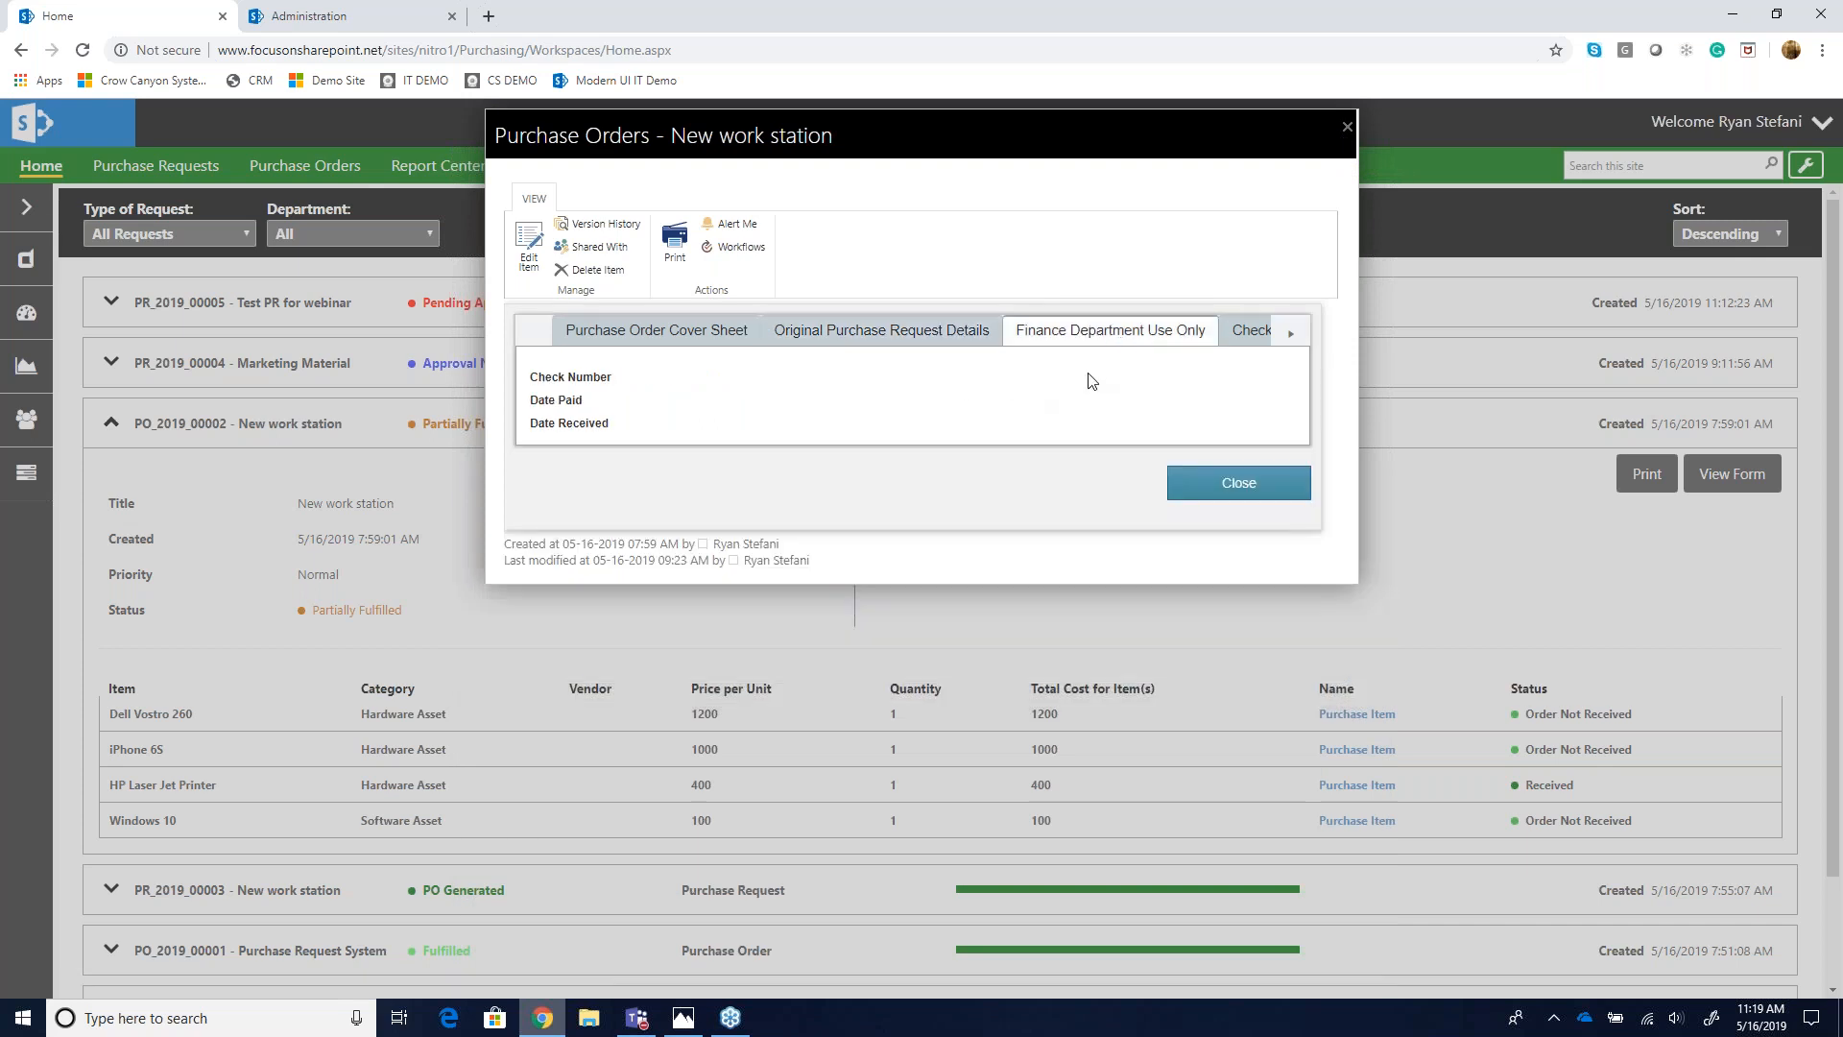
pyautogui.click(1253, 343)
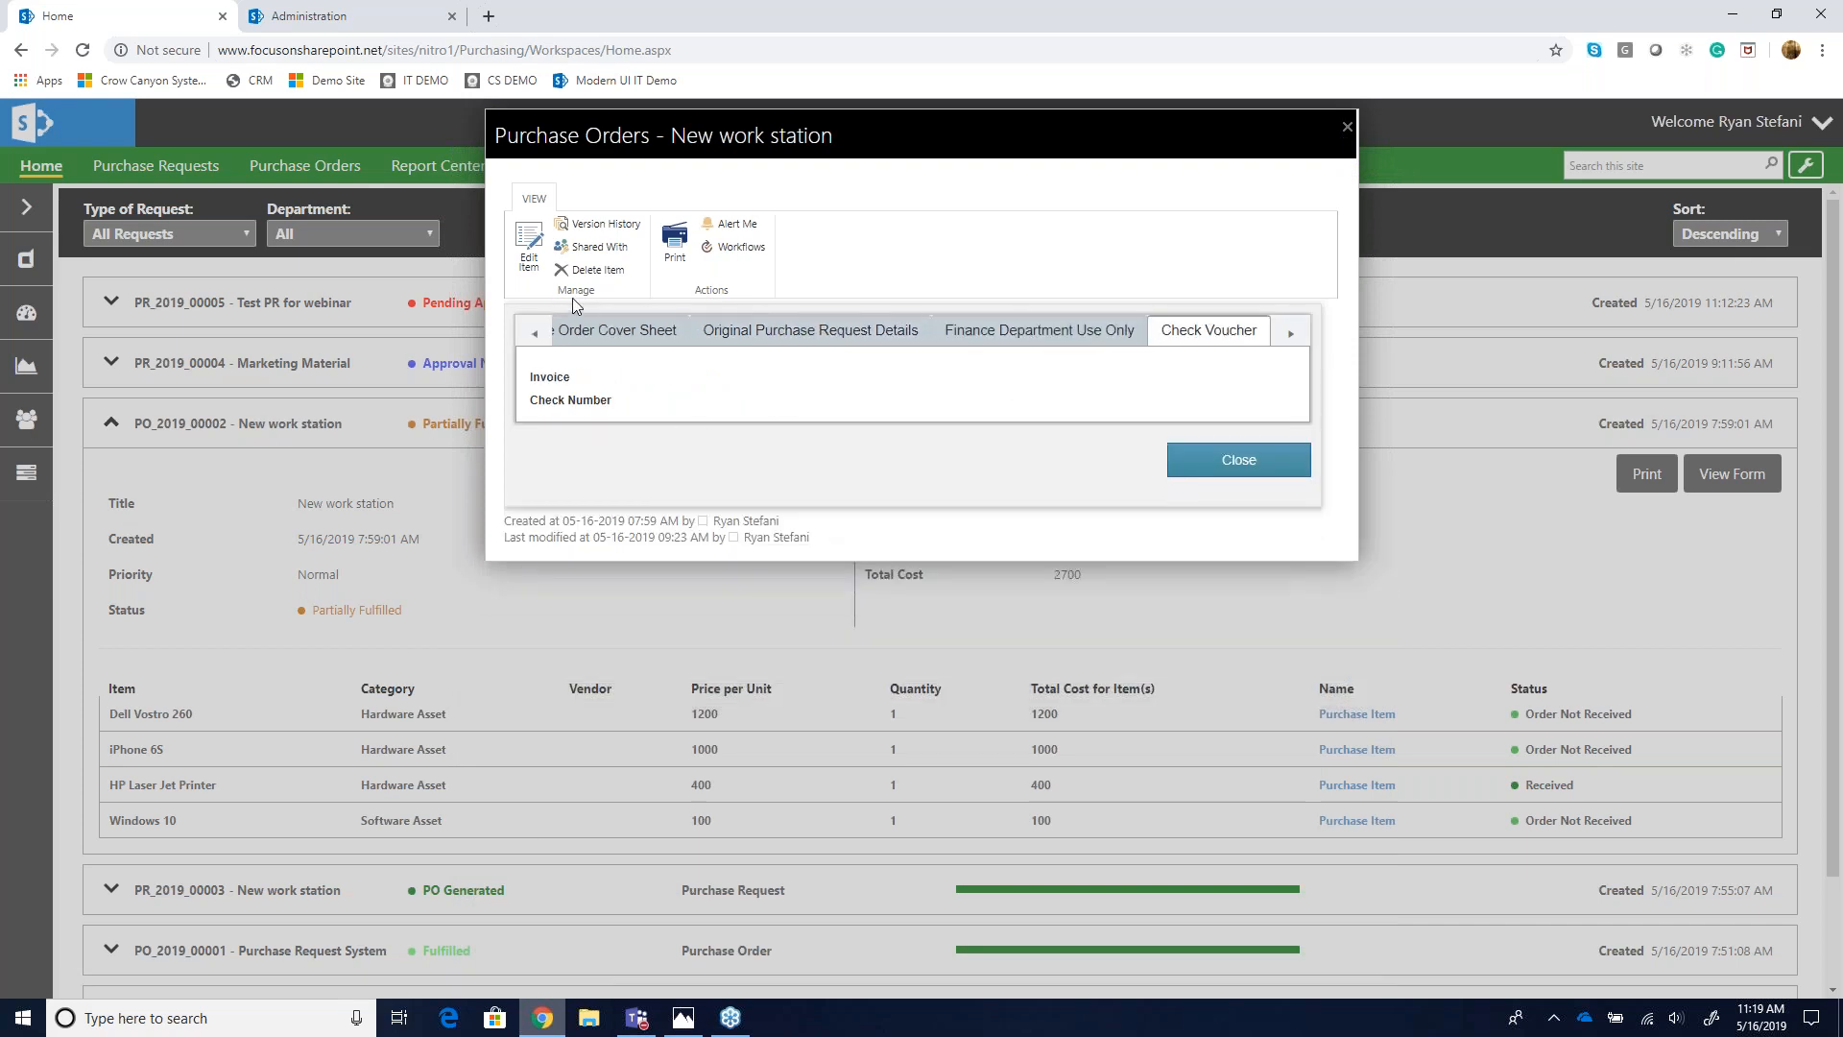
pyautogui.click(590, 336)
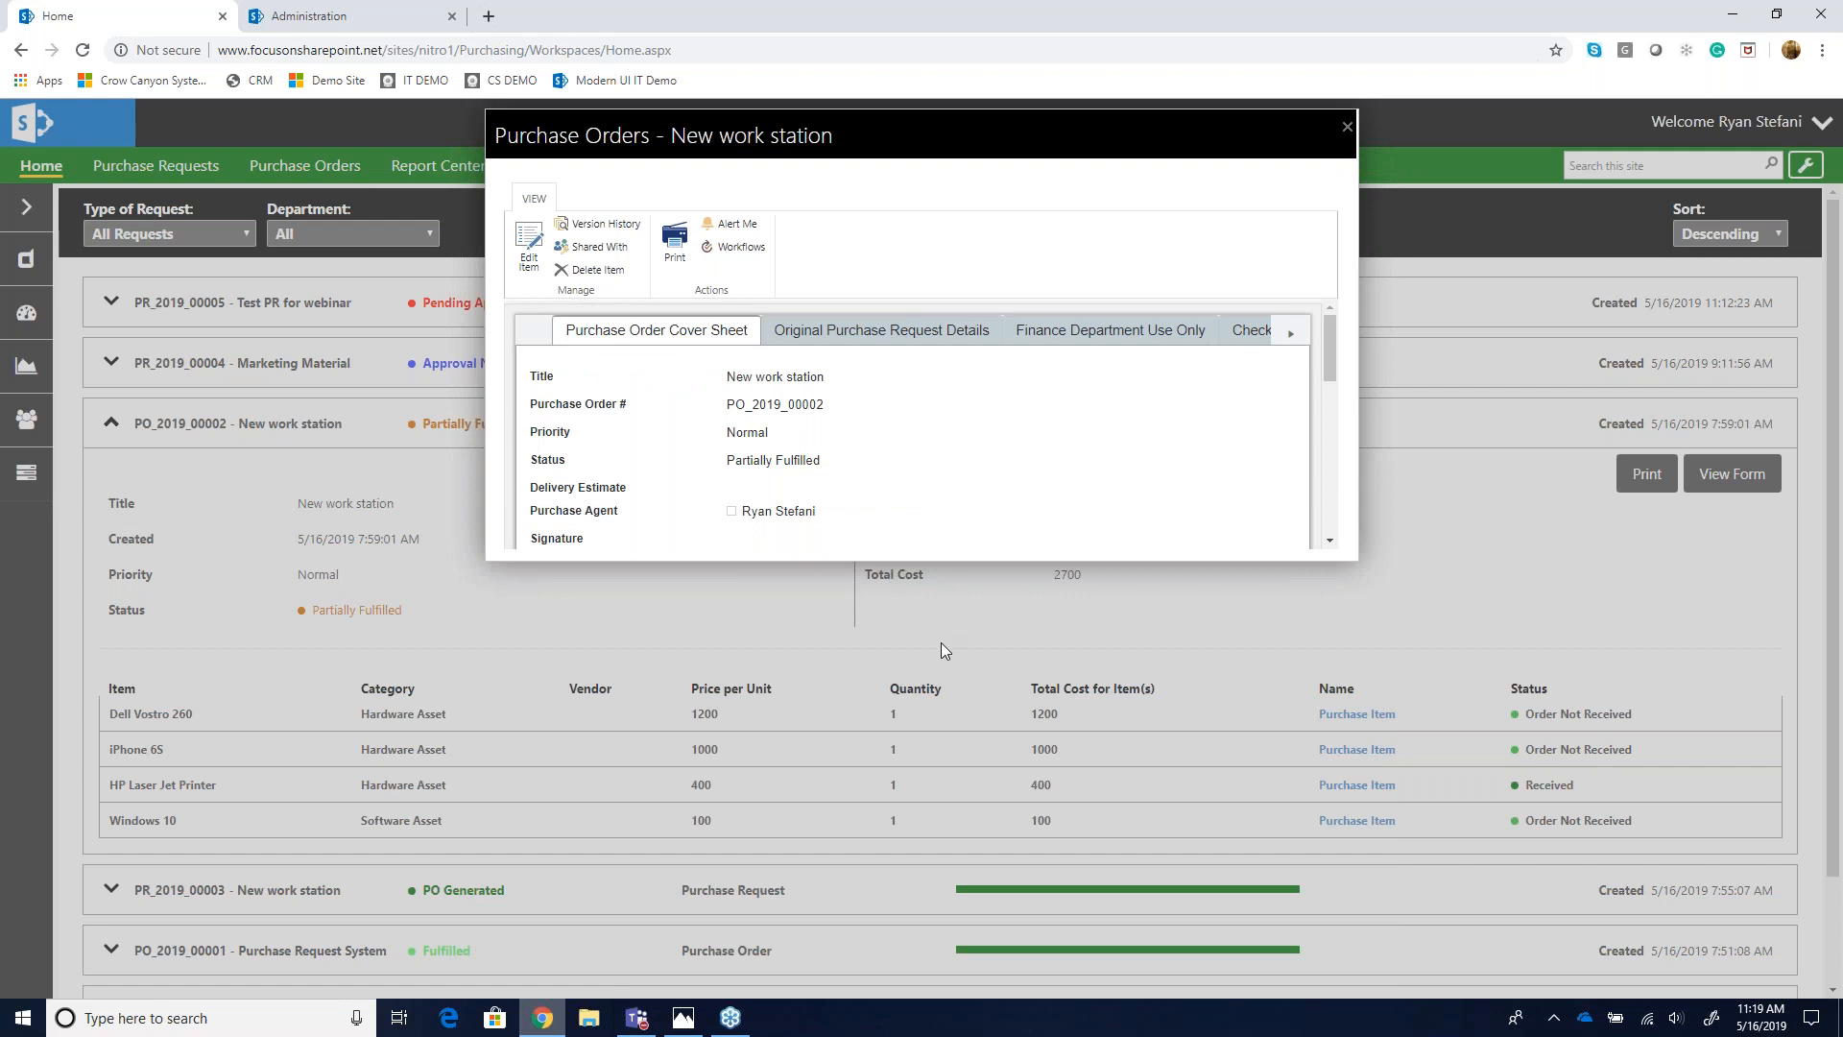
pyautogui.scroll(-2, 941, 643)
pyautogui.scroll(1, 941, 643)
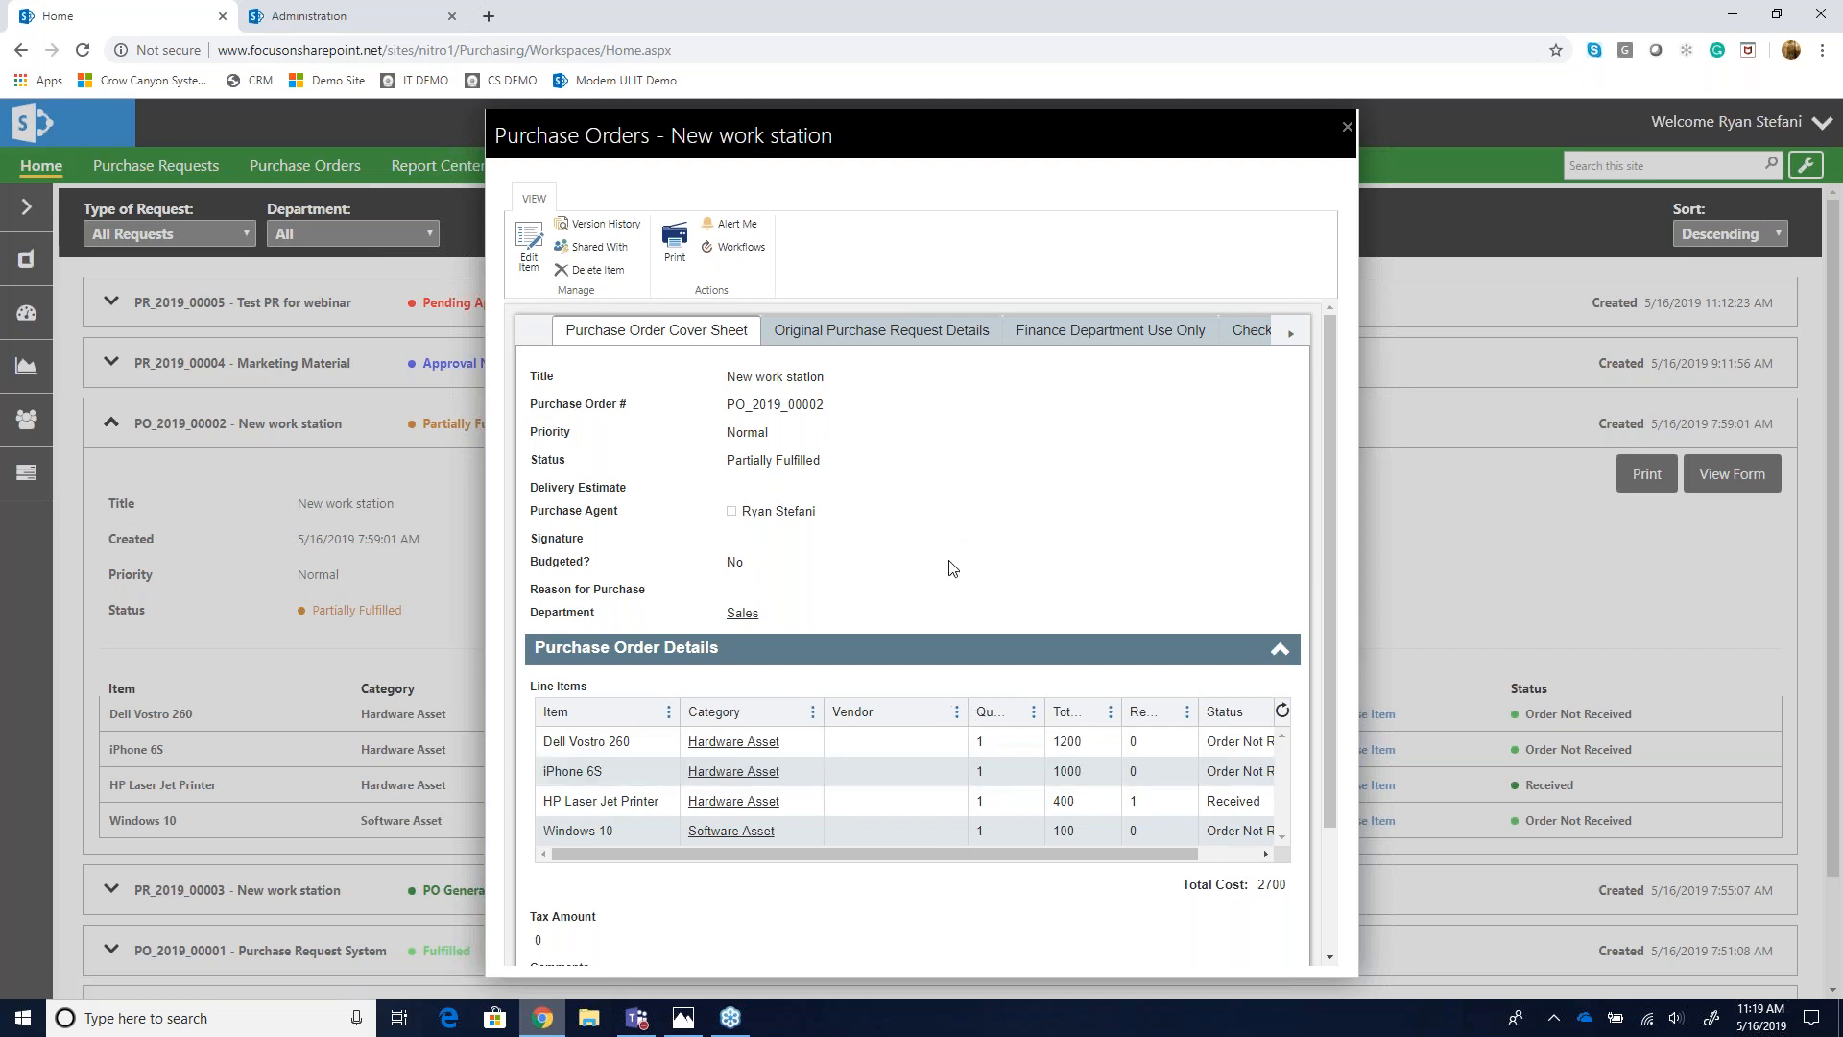
pyautogui.scroll(-1, 952, 567)
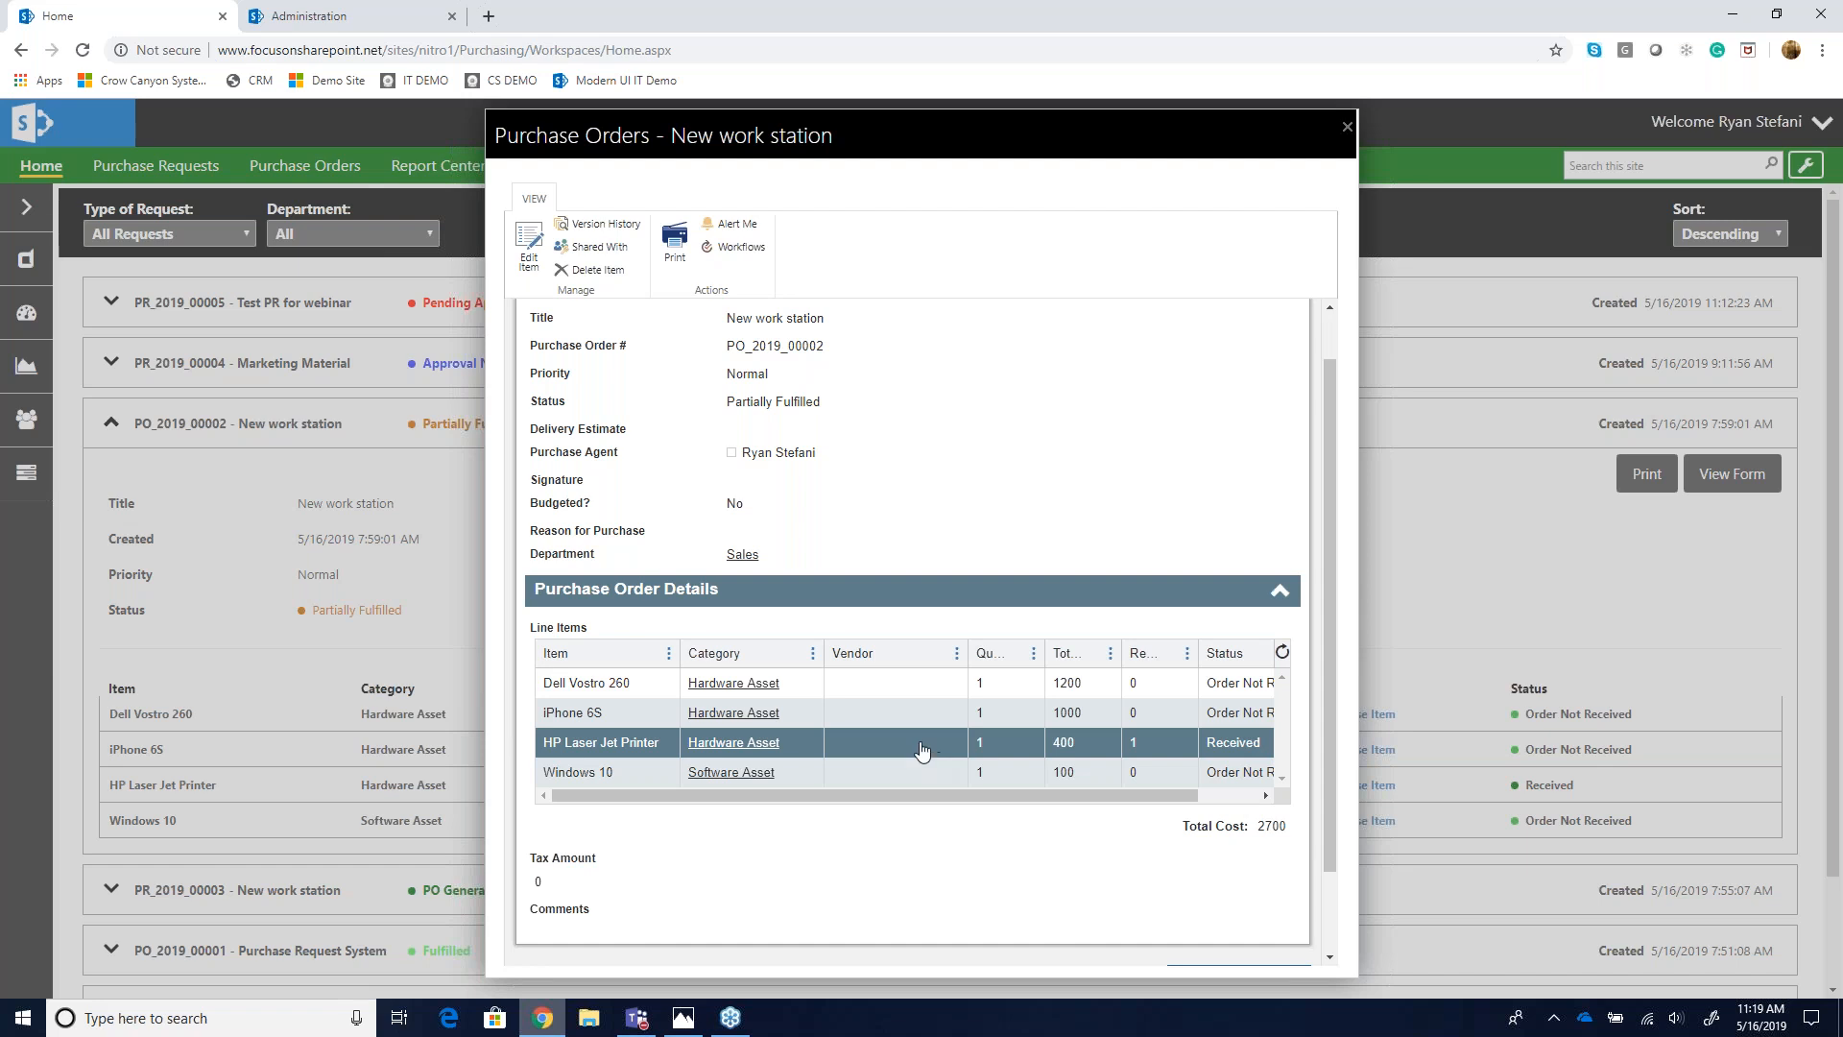
# - Update the Dell Vostro 260 line item's received quantity to 1, then close the item and the purchase order form
pyautogui.click(876, 703)
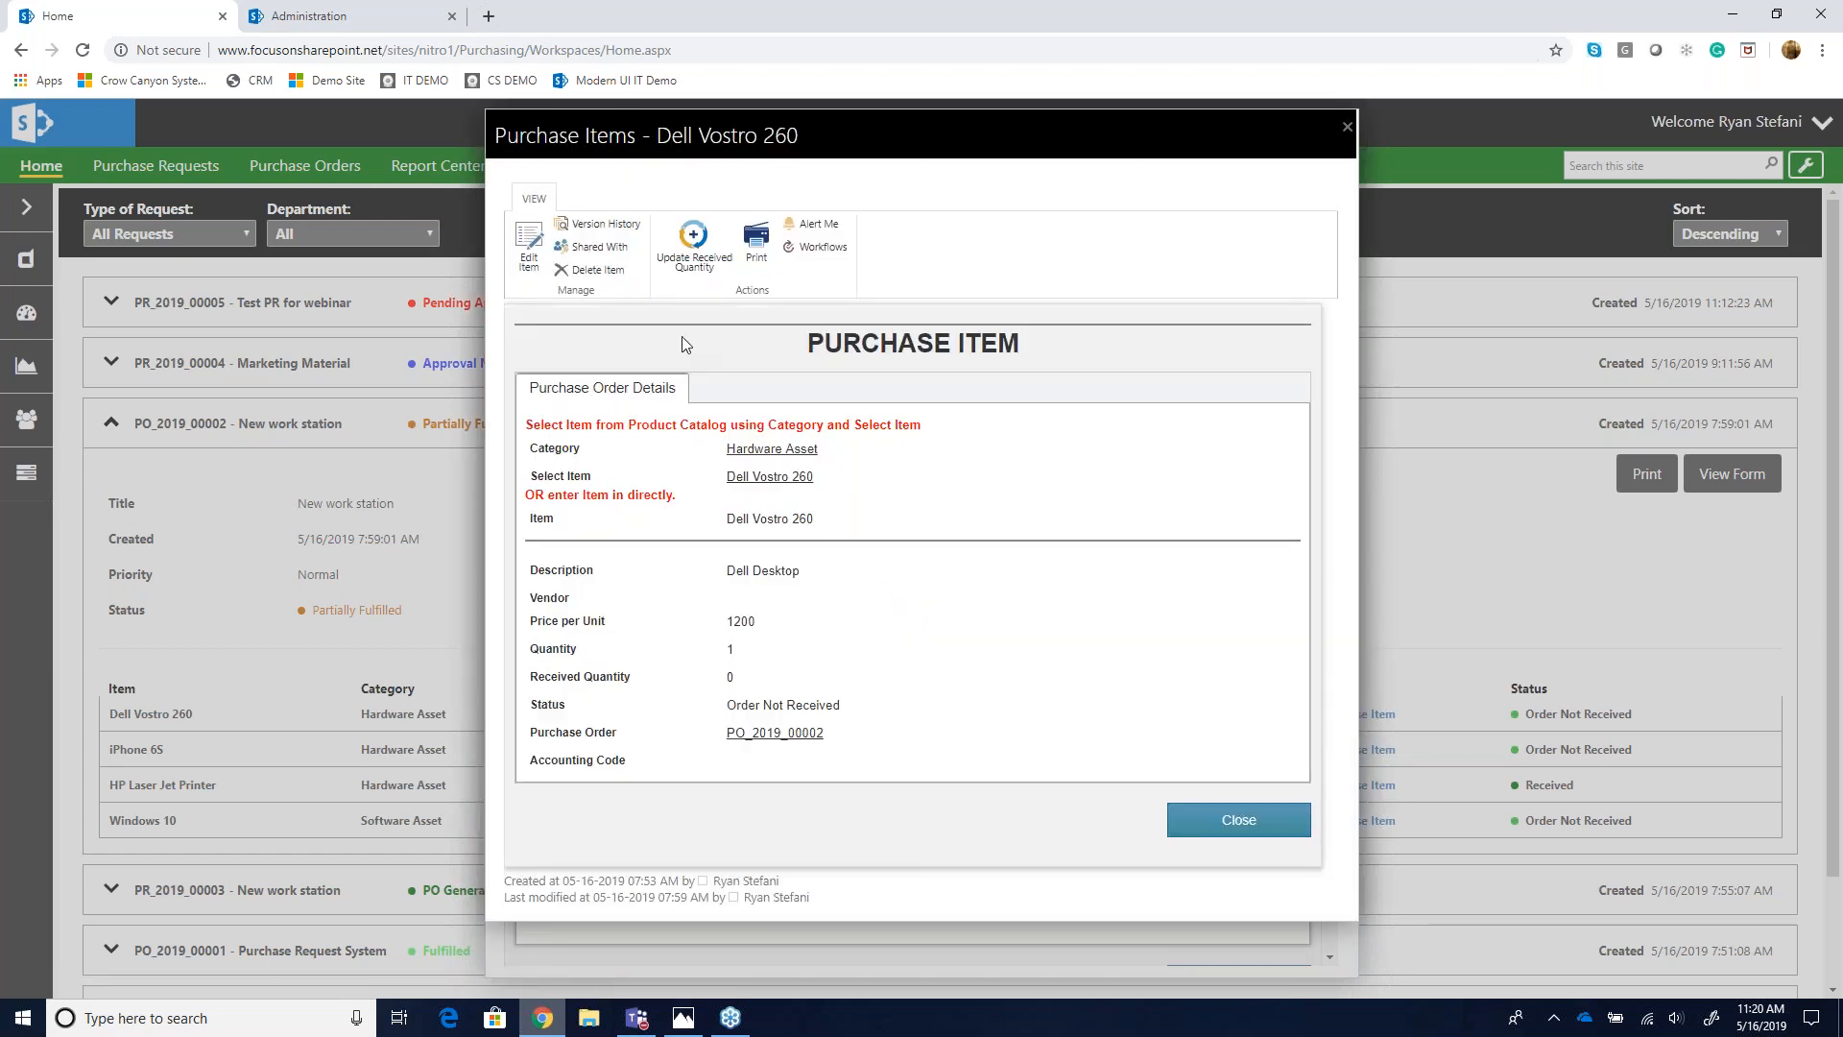
pyautogui.click(676, 257)
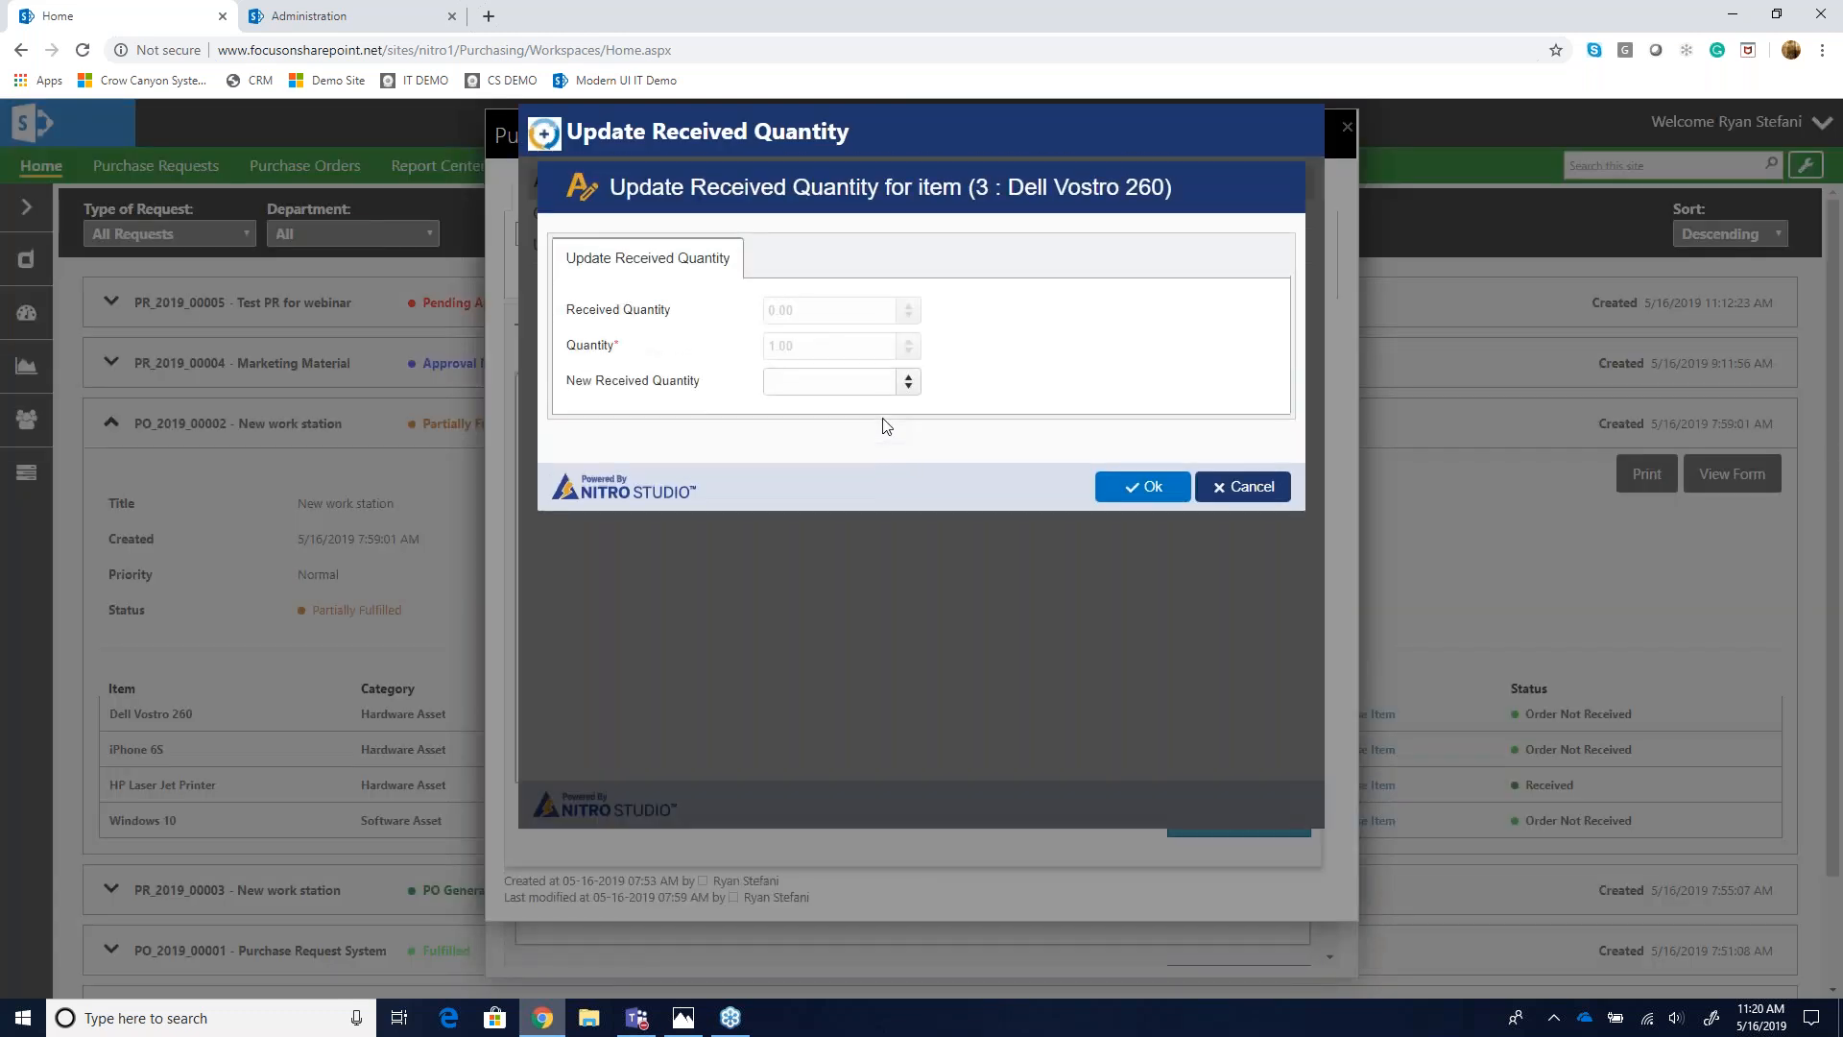
pyautogui.click(840, 381)
pyautogui.write('1')
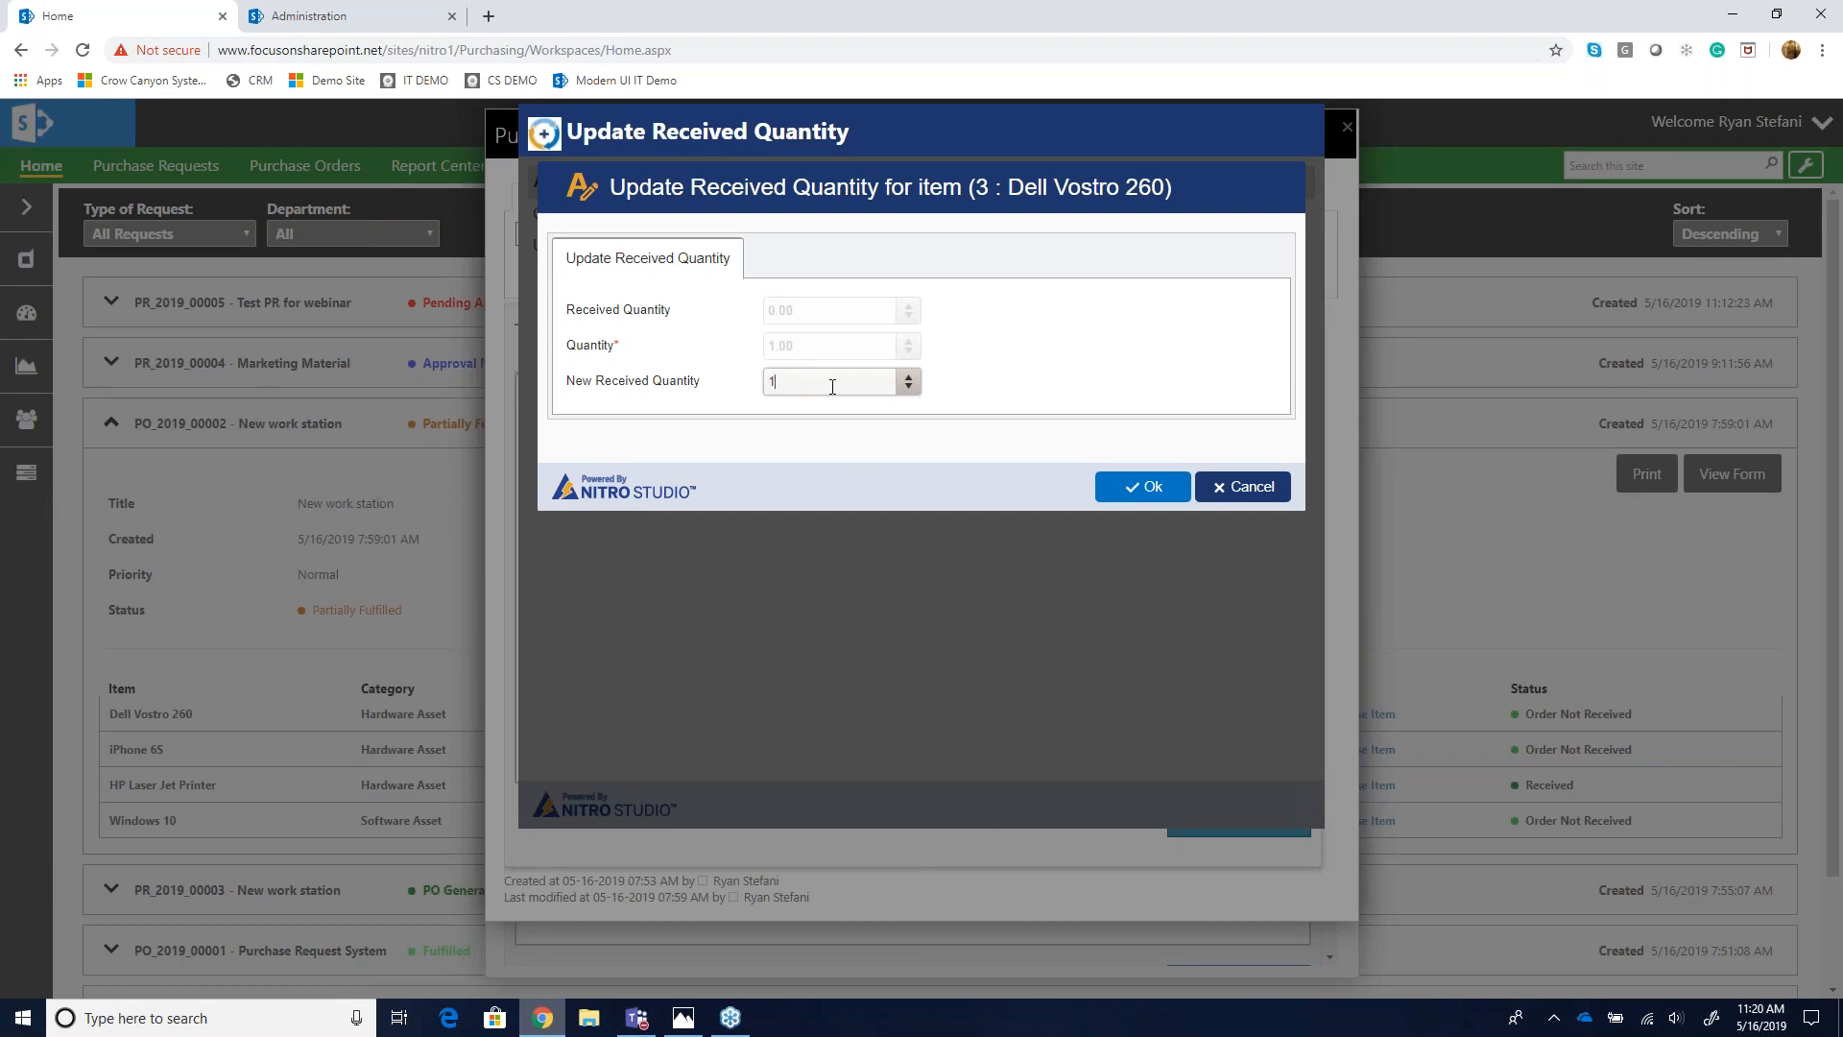
pyautogui.click(1135, 492)
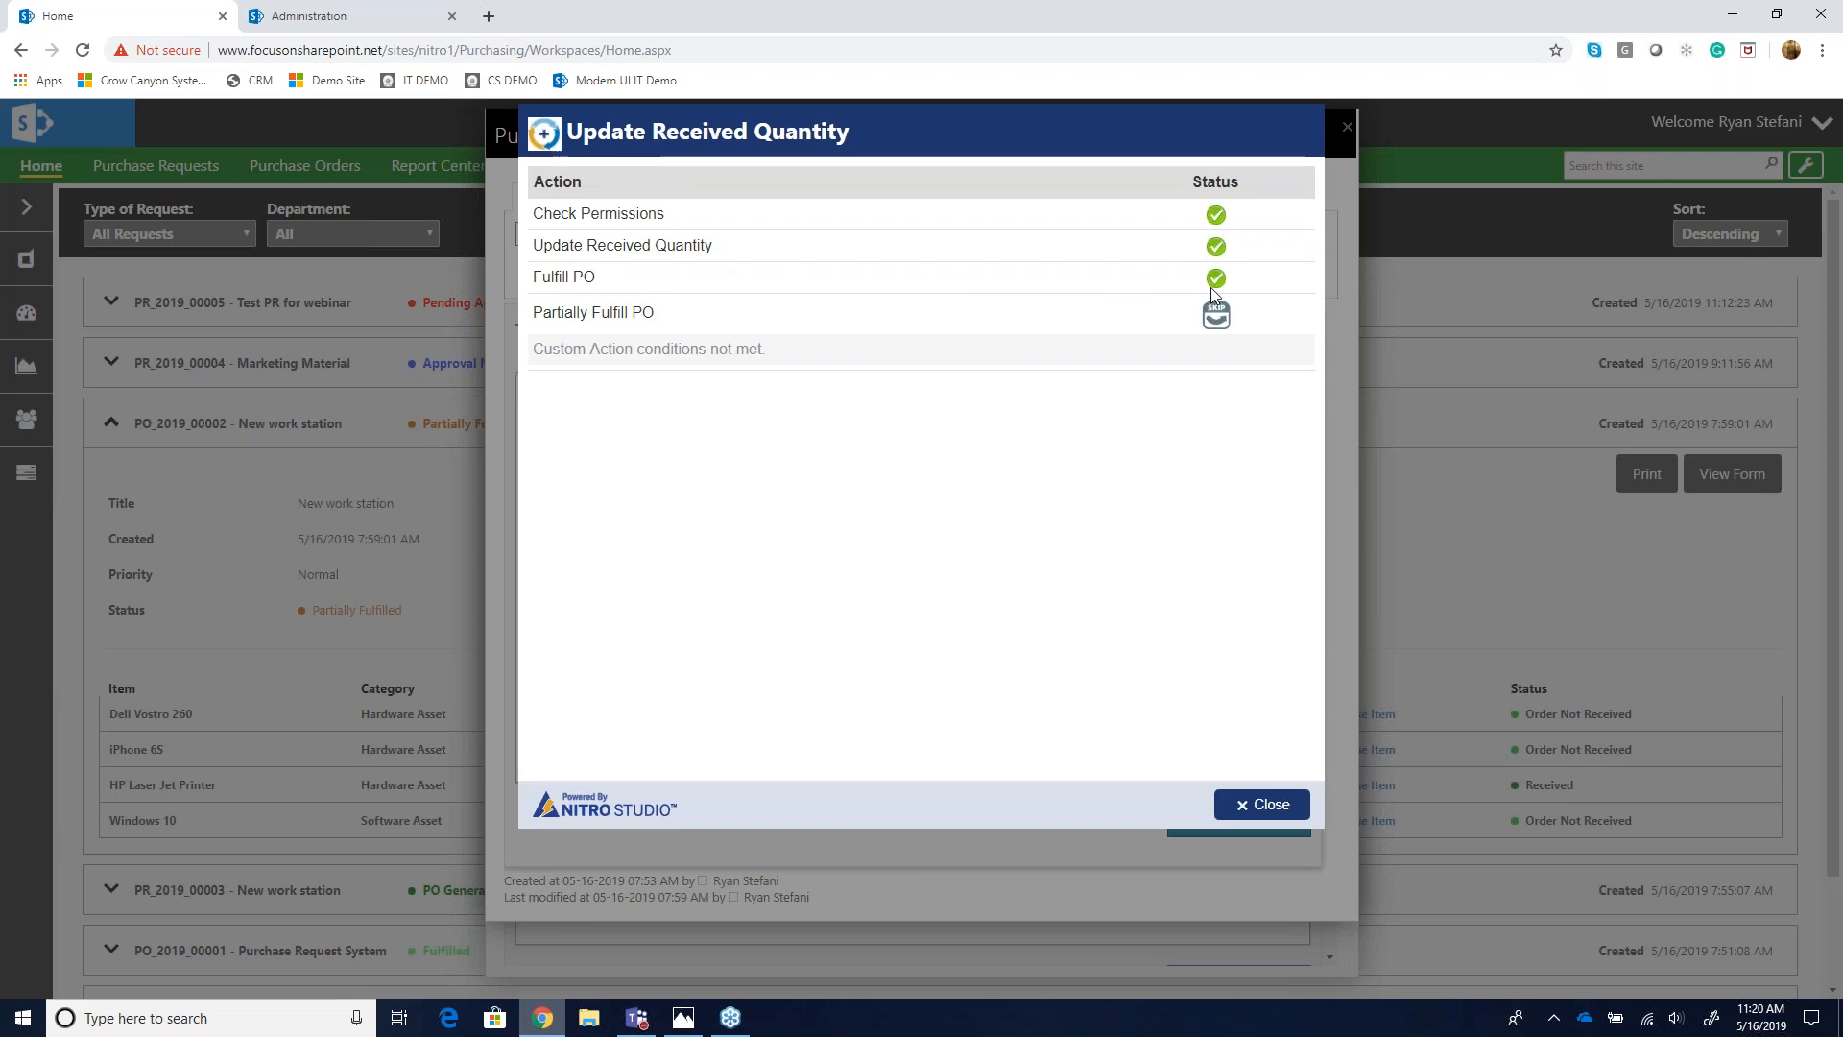
pyautogui.click(1269, 805)
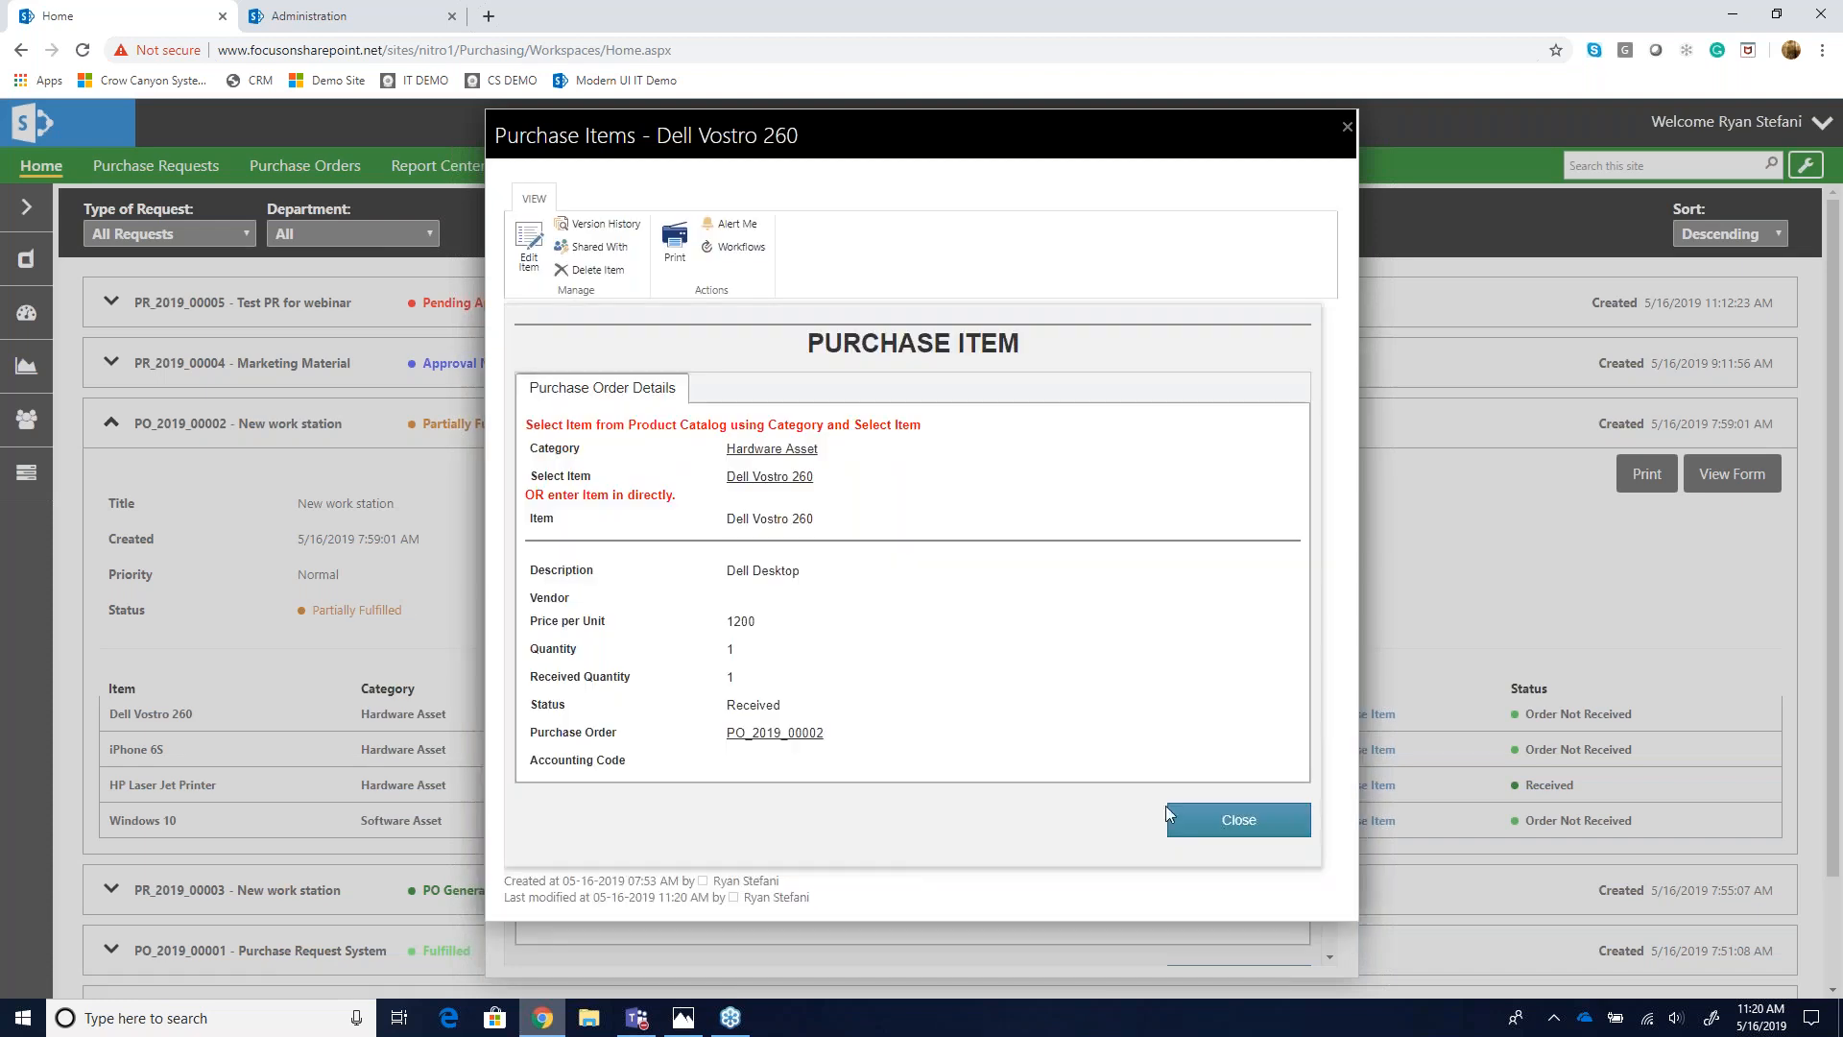
pyautogui.click(1169, 813)
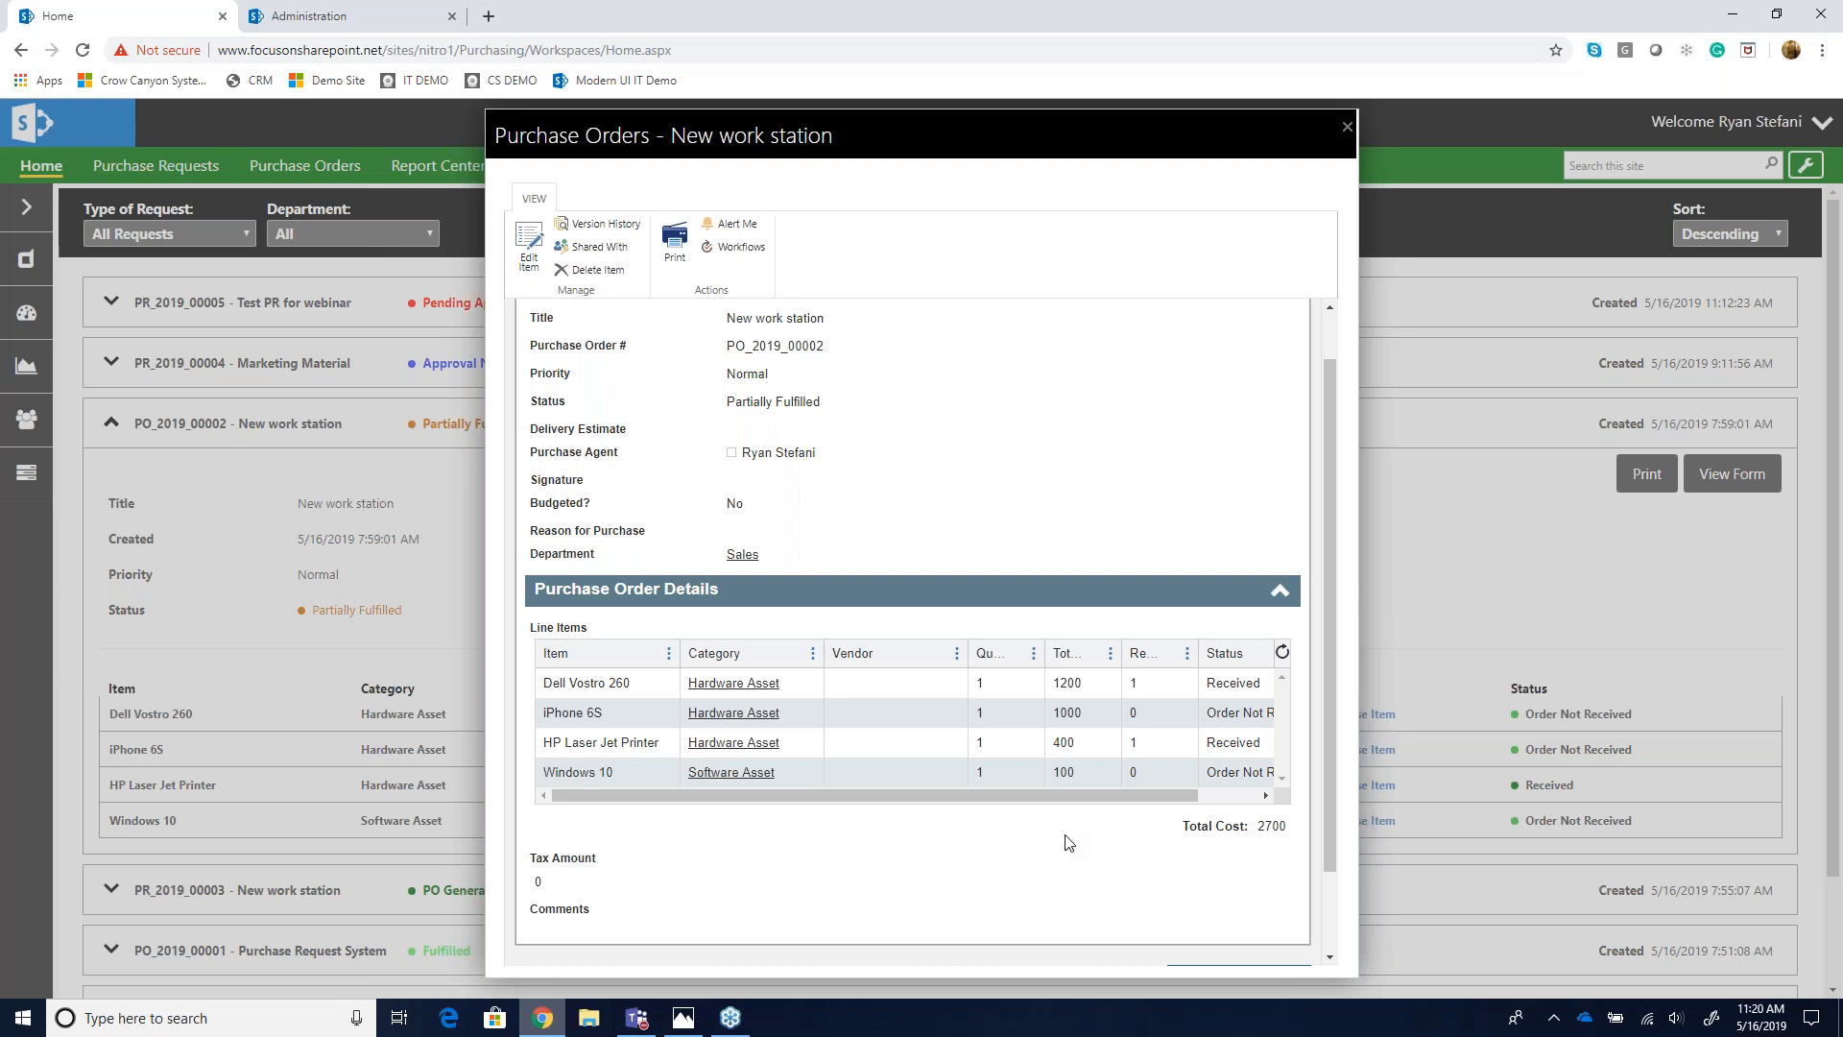
pyautogui.scroll(-1, 1066, 842)
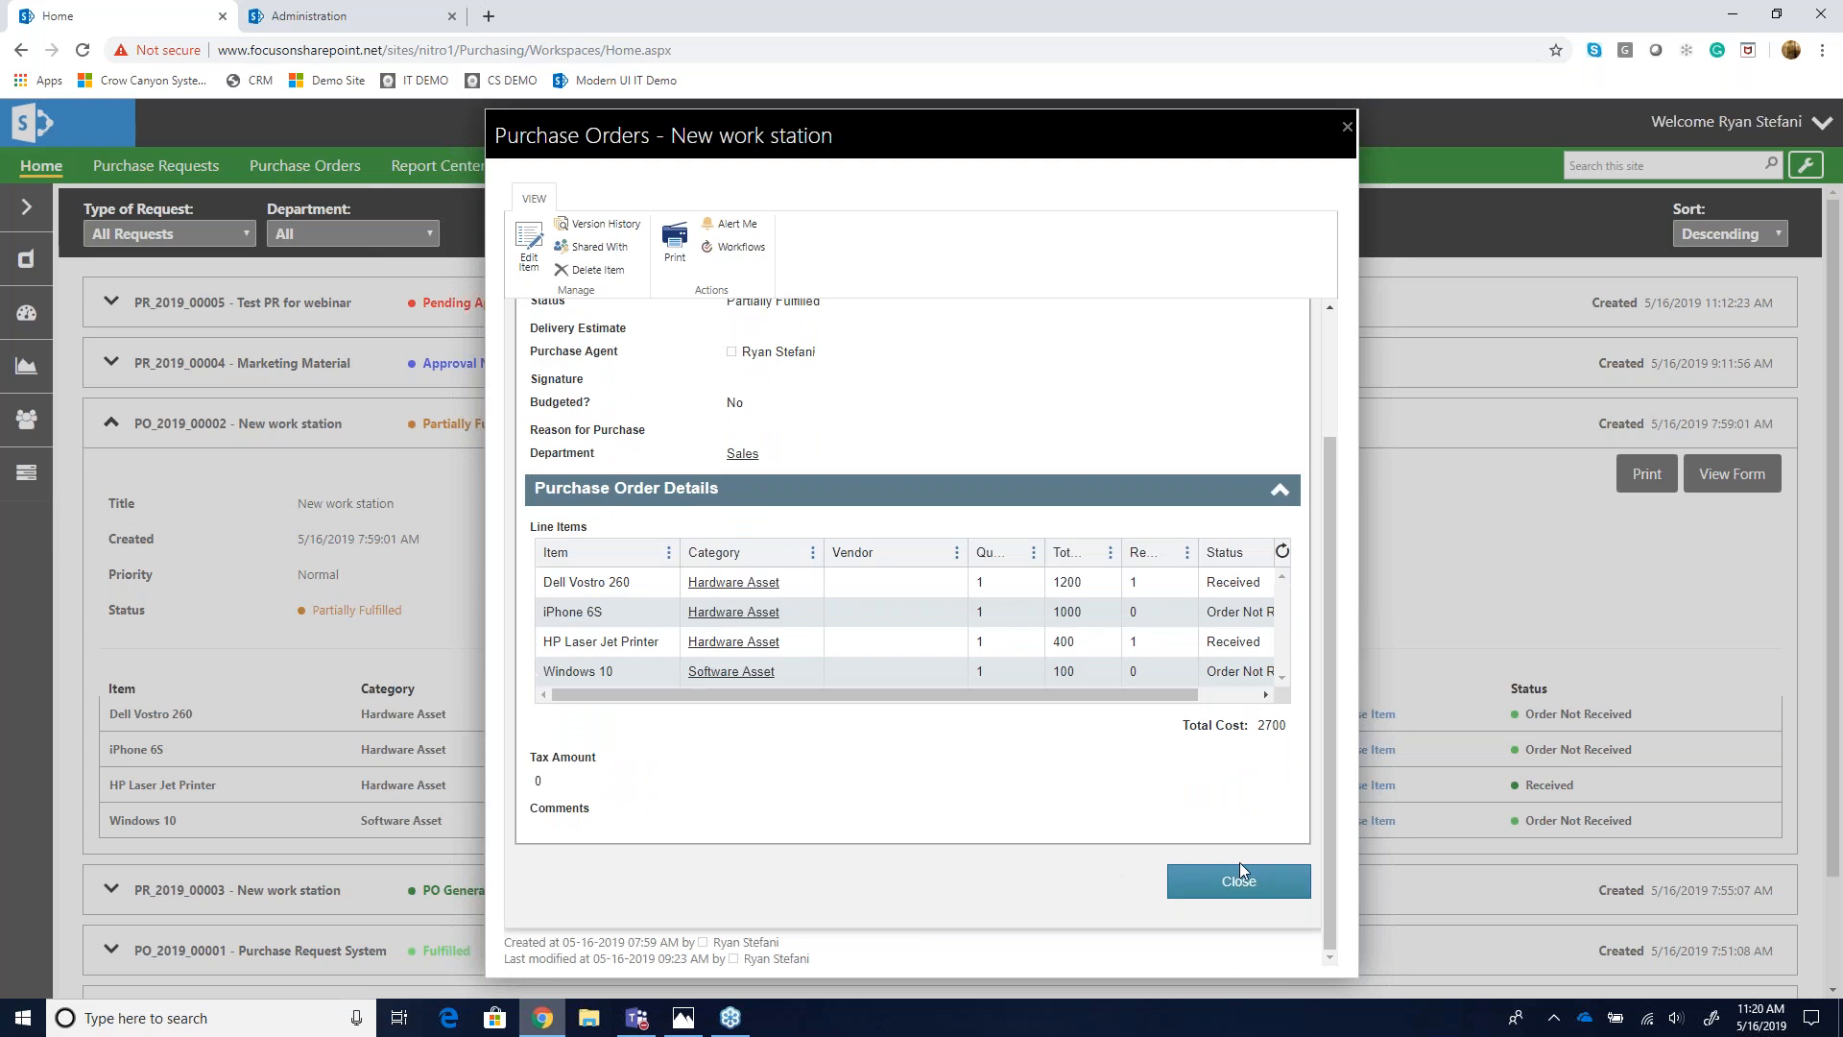
pyautogui.click(1239, 882)
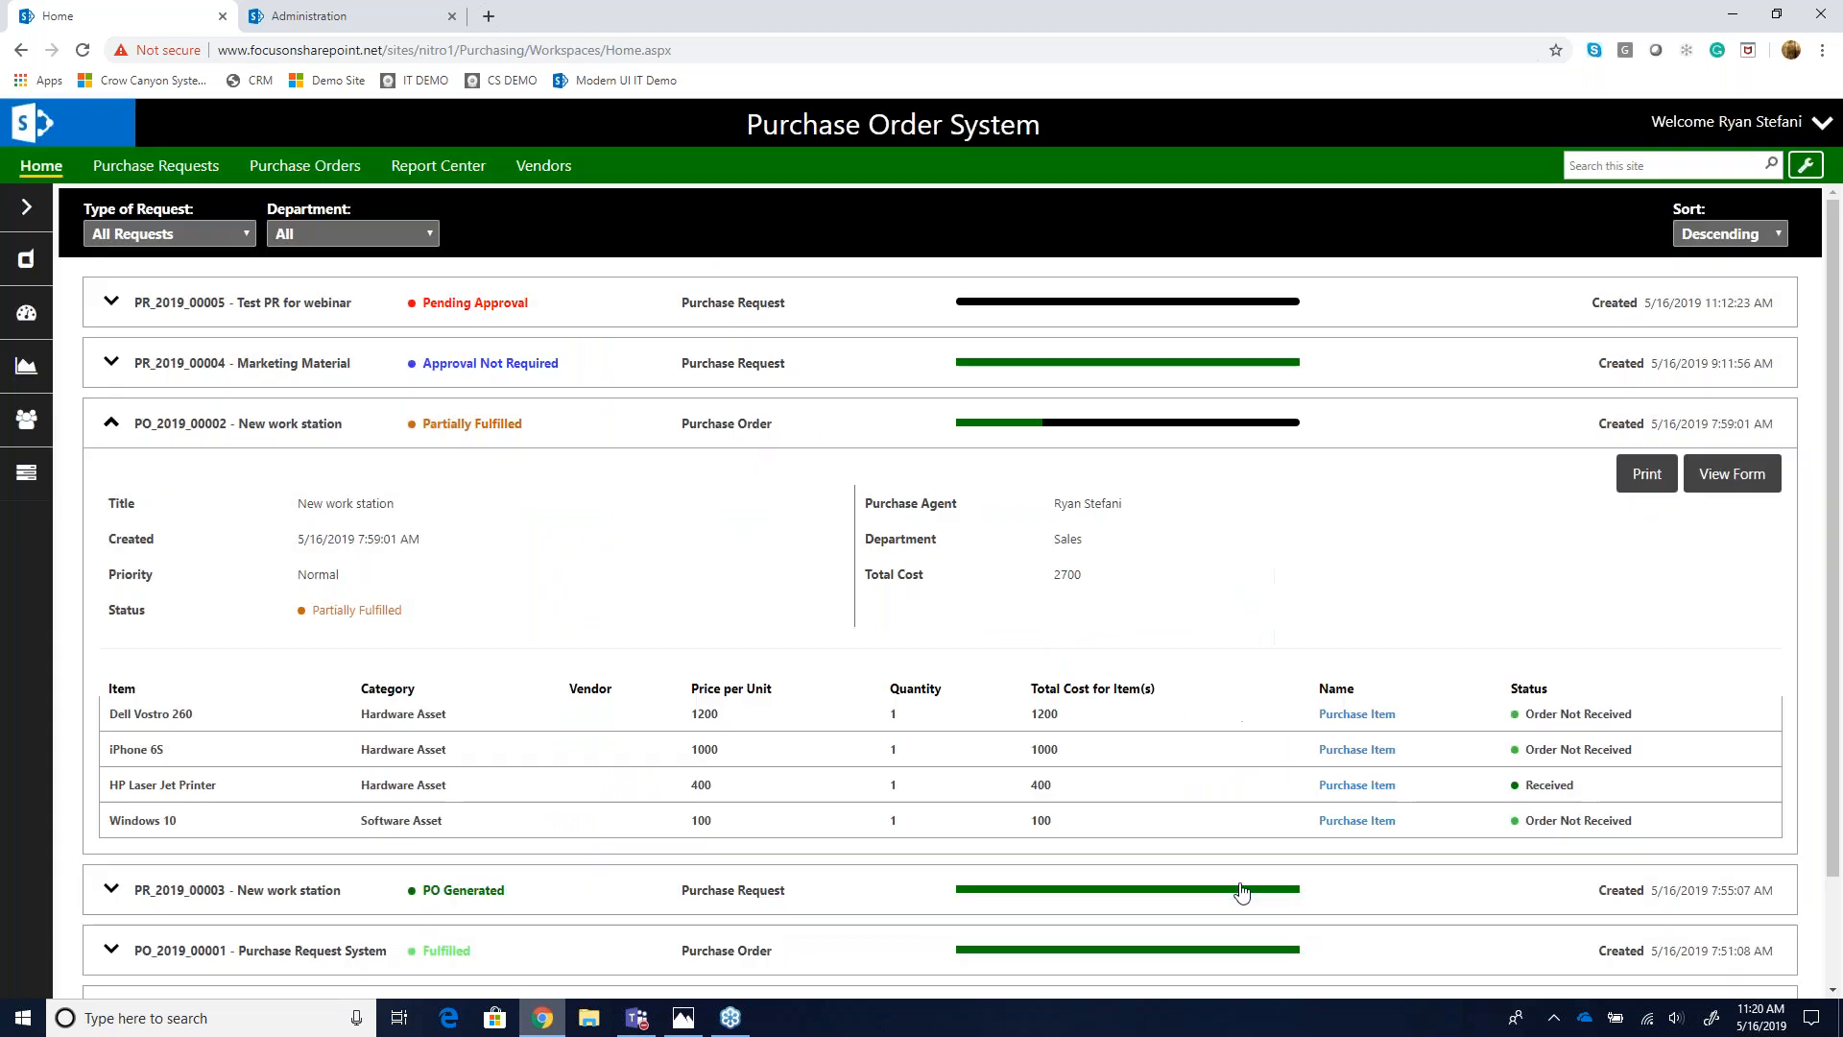
# - Collapse the New work station order and open the Purchase Orders Dashboard from the navigation pane
pyautogui.click(102, 436)
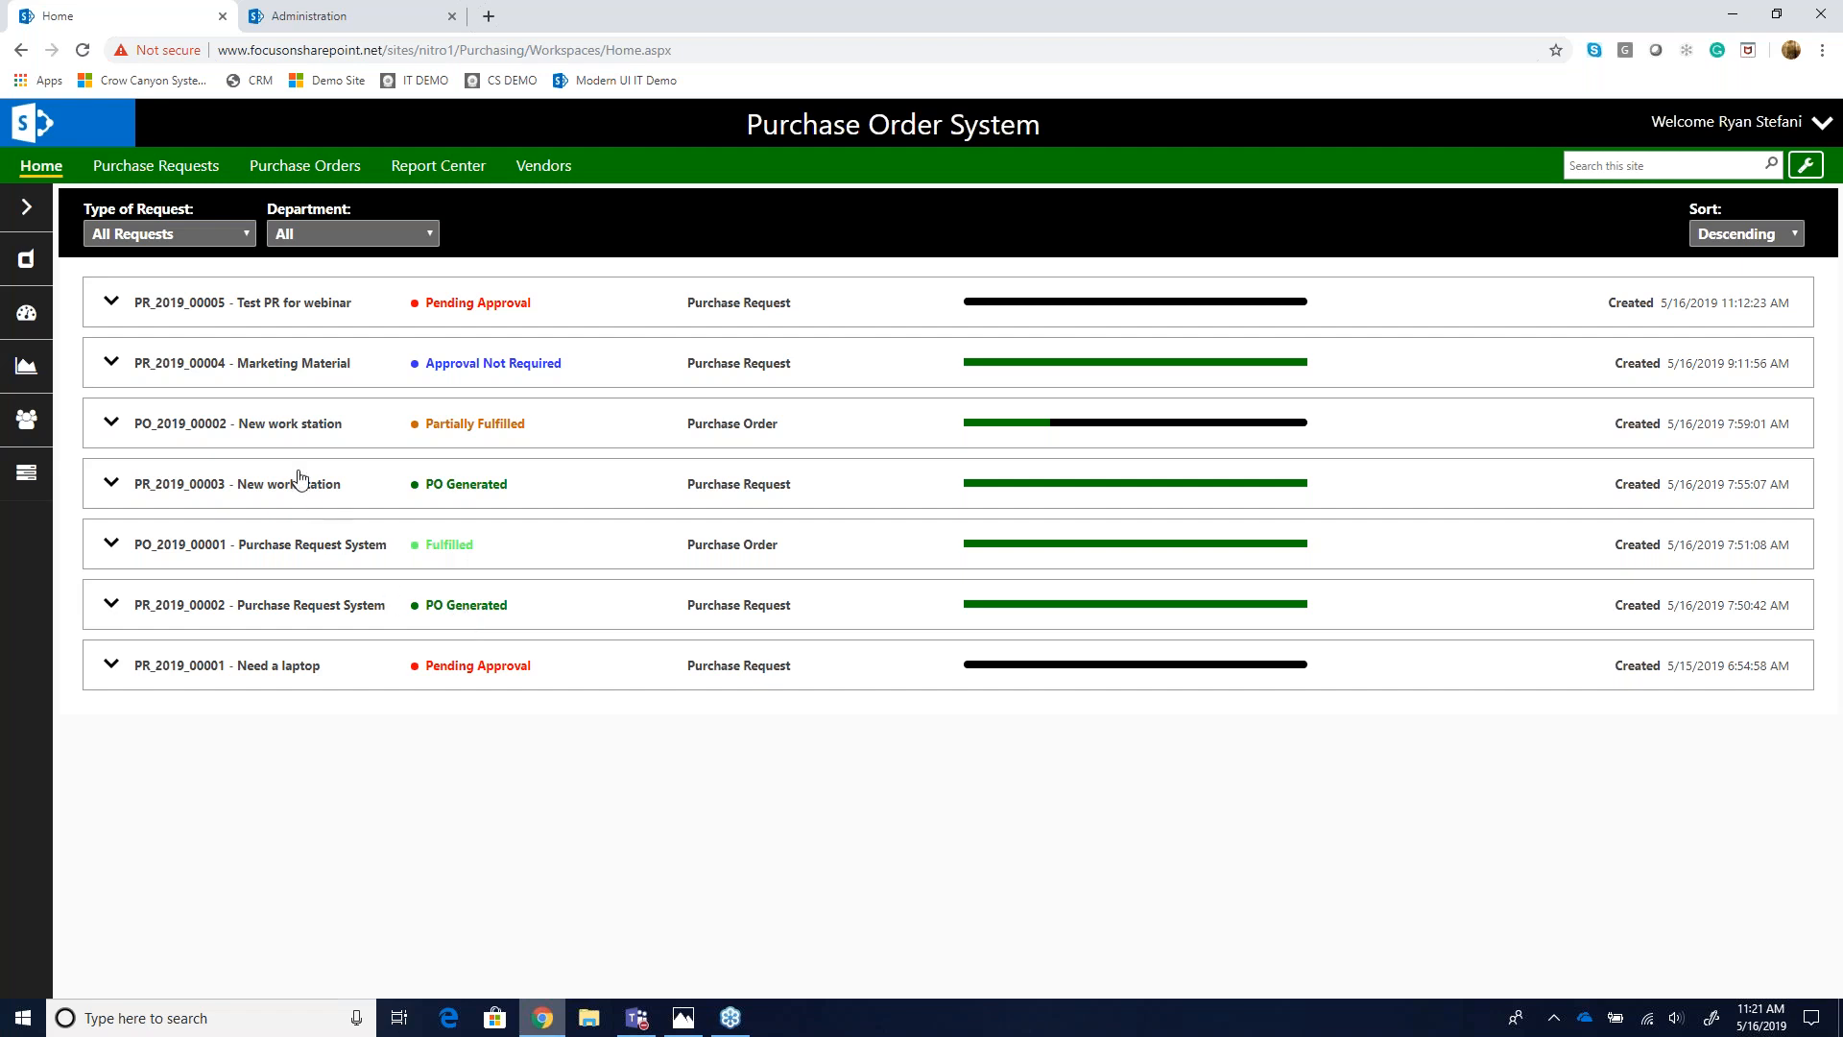
pyautogui.click(26, 207)
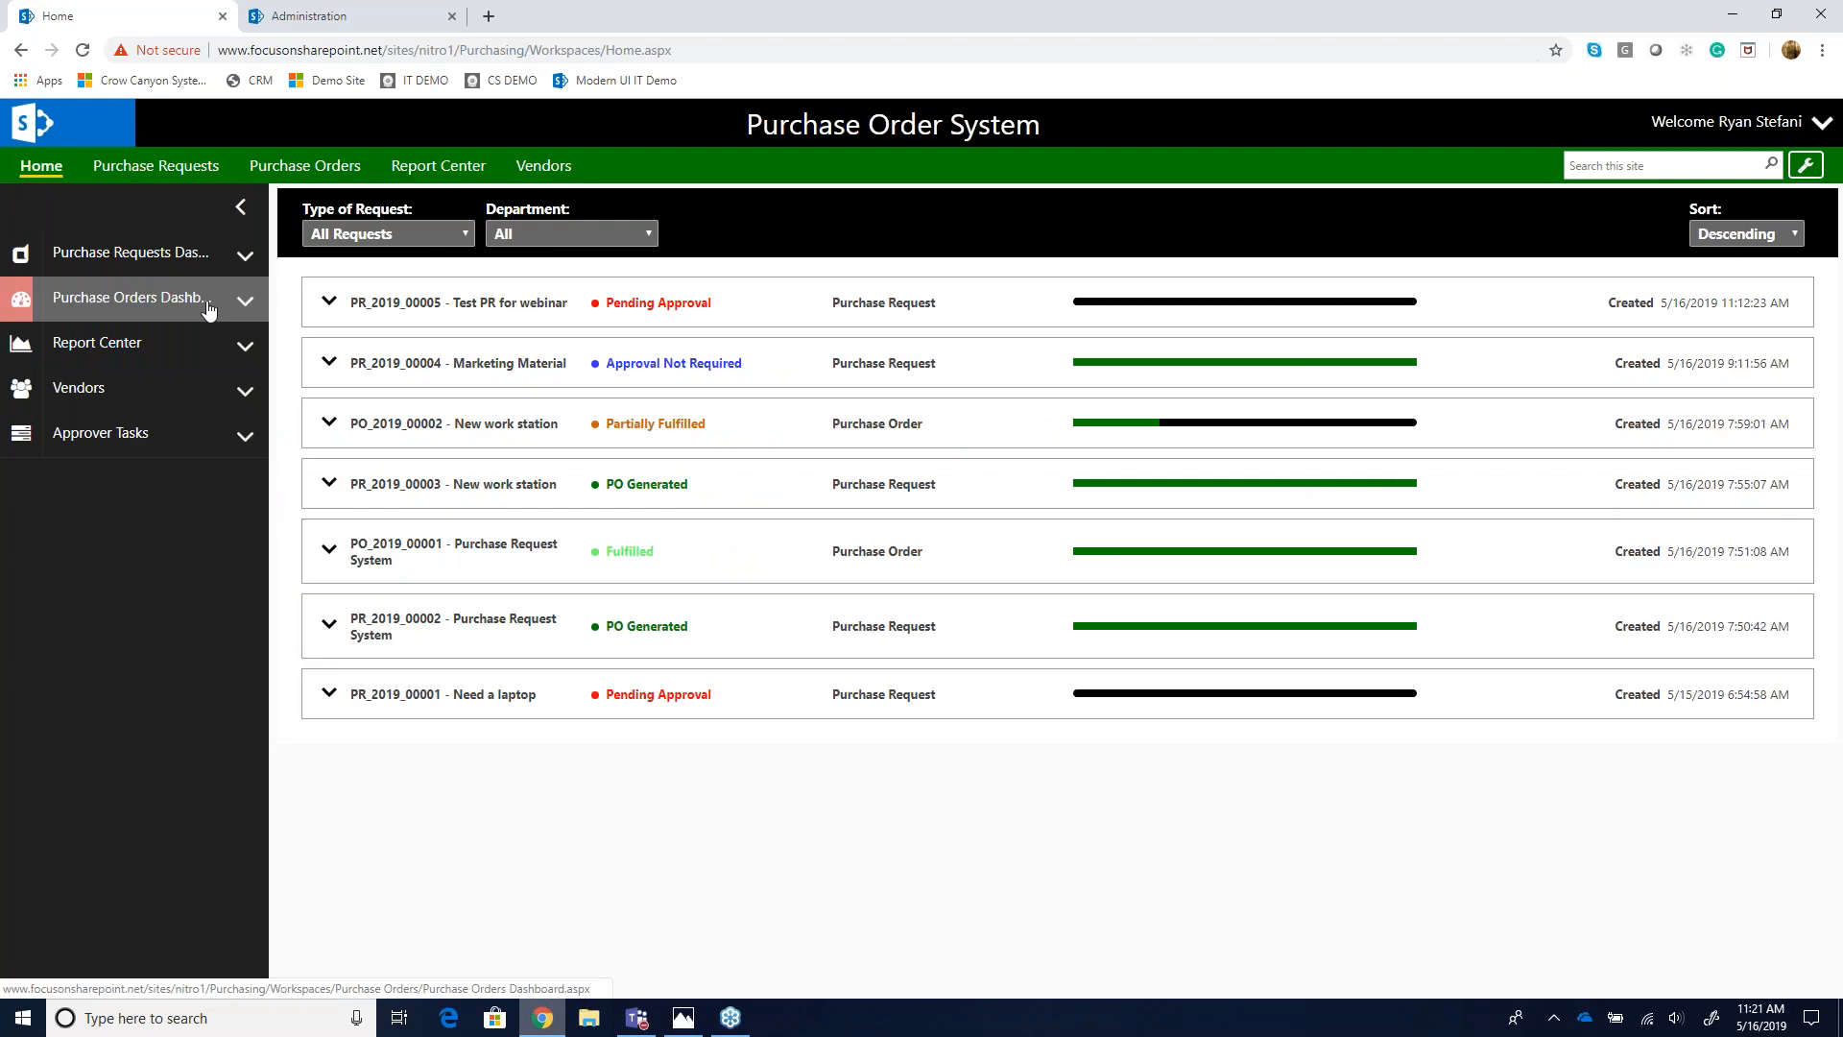
pyautogui.moveTo(215, 273)
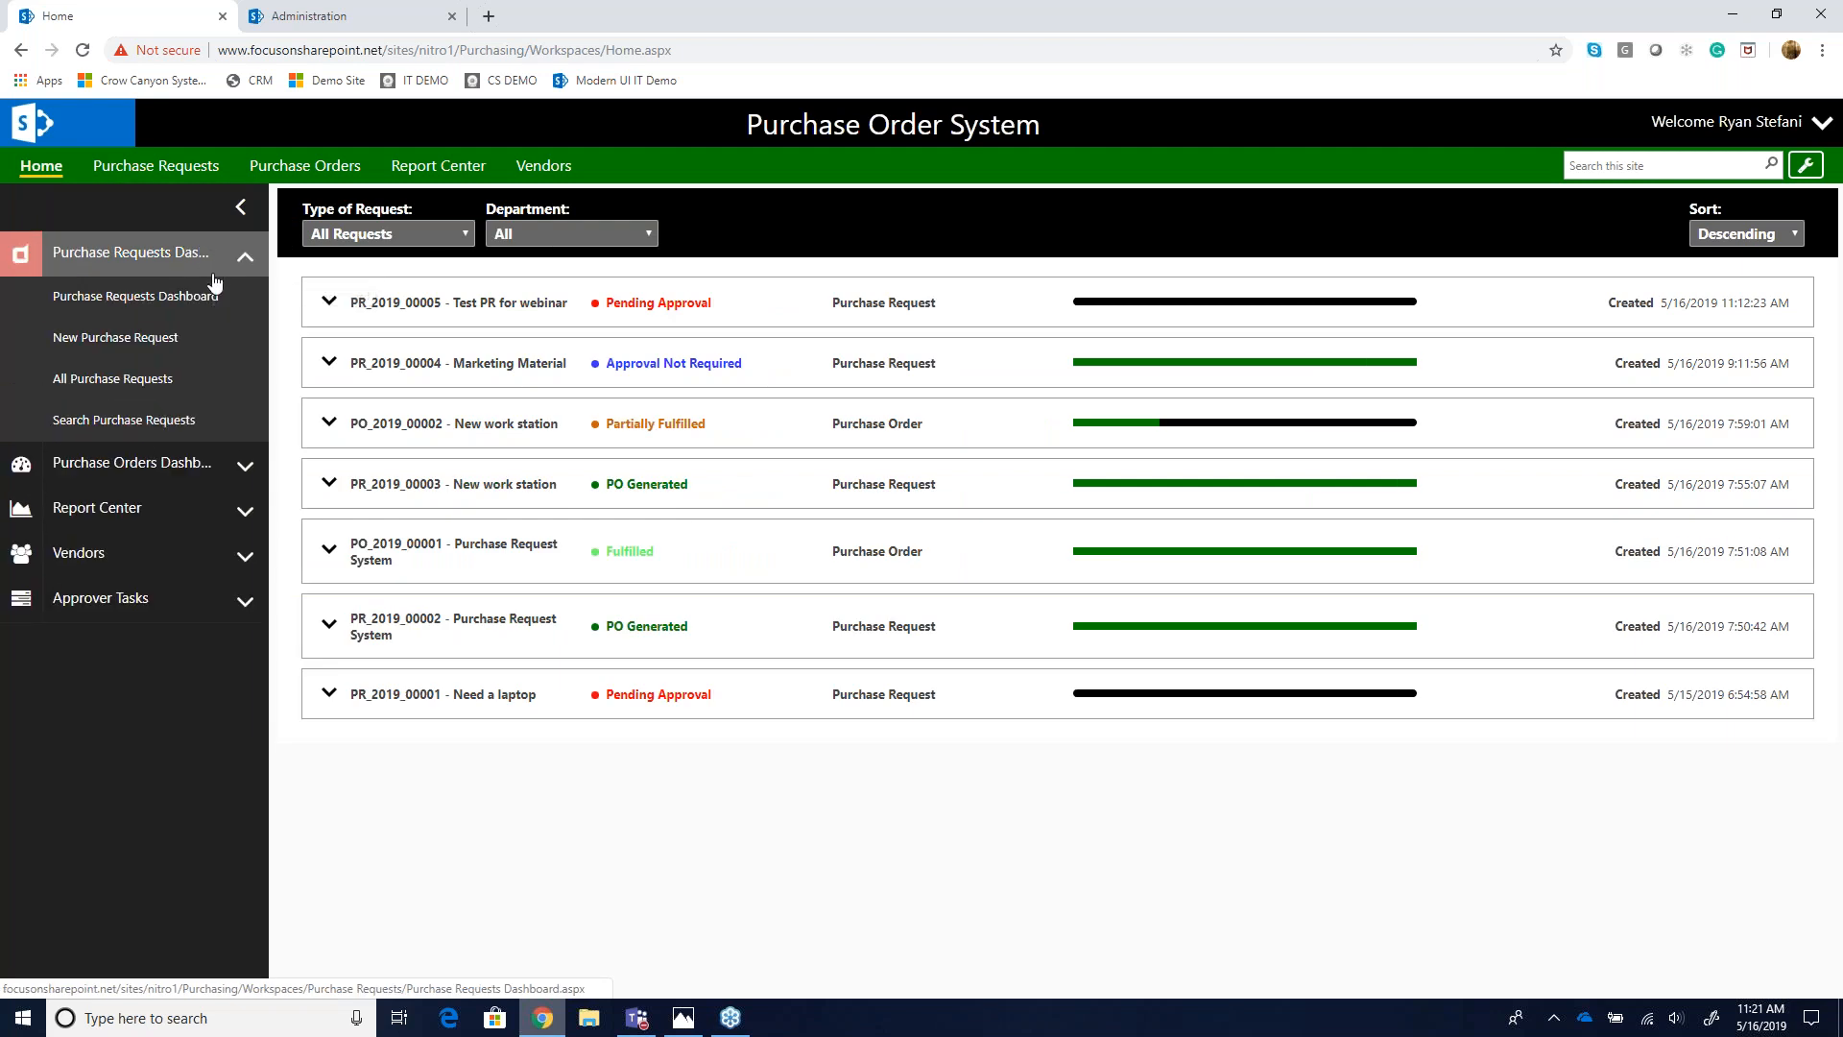
pyautogui.moveTo(224, 472)
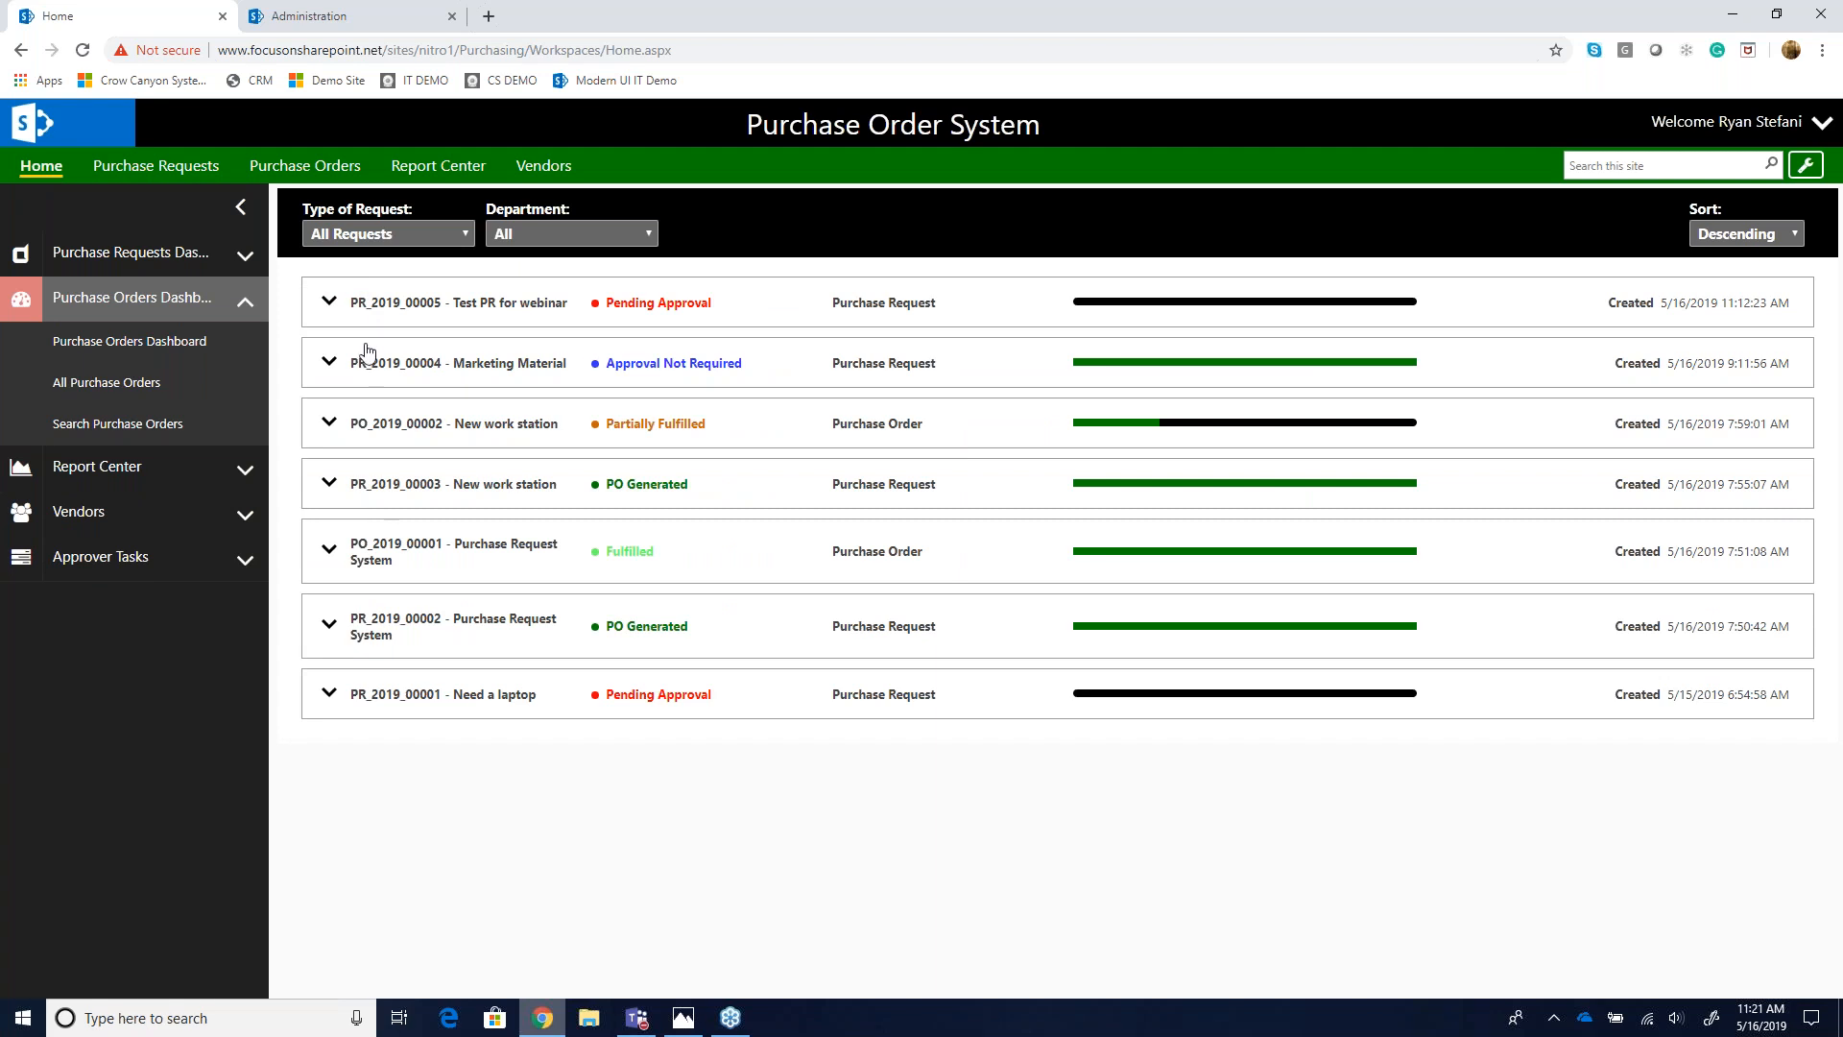
pyautogui.click(209, 344)
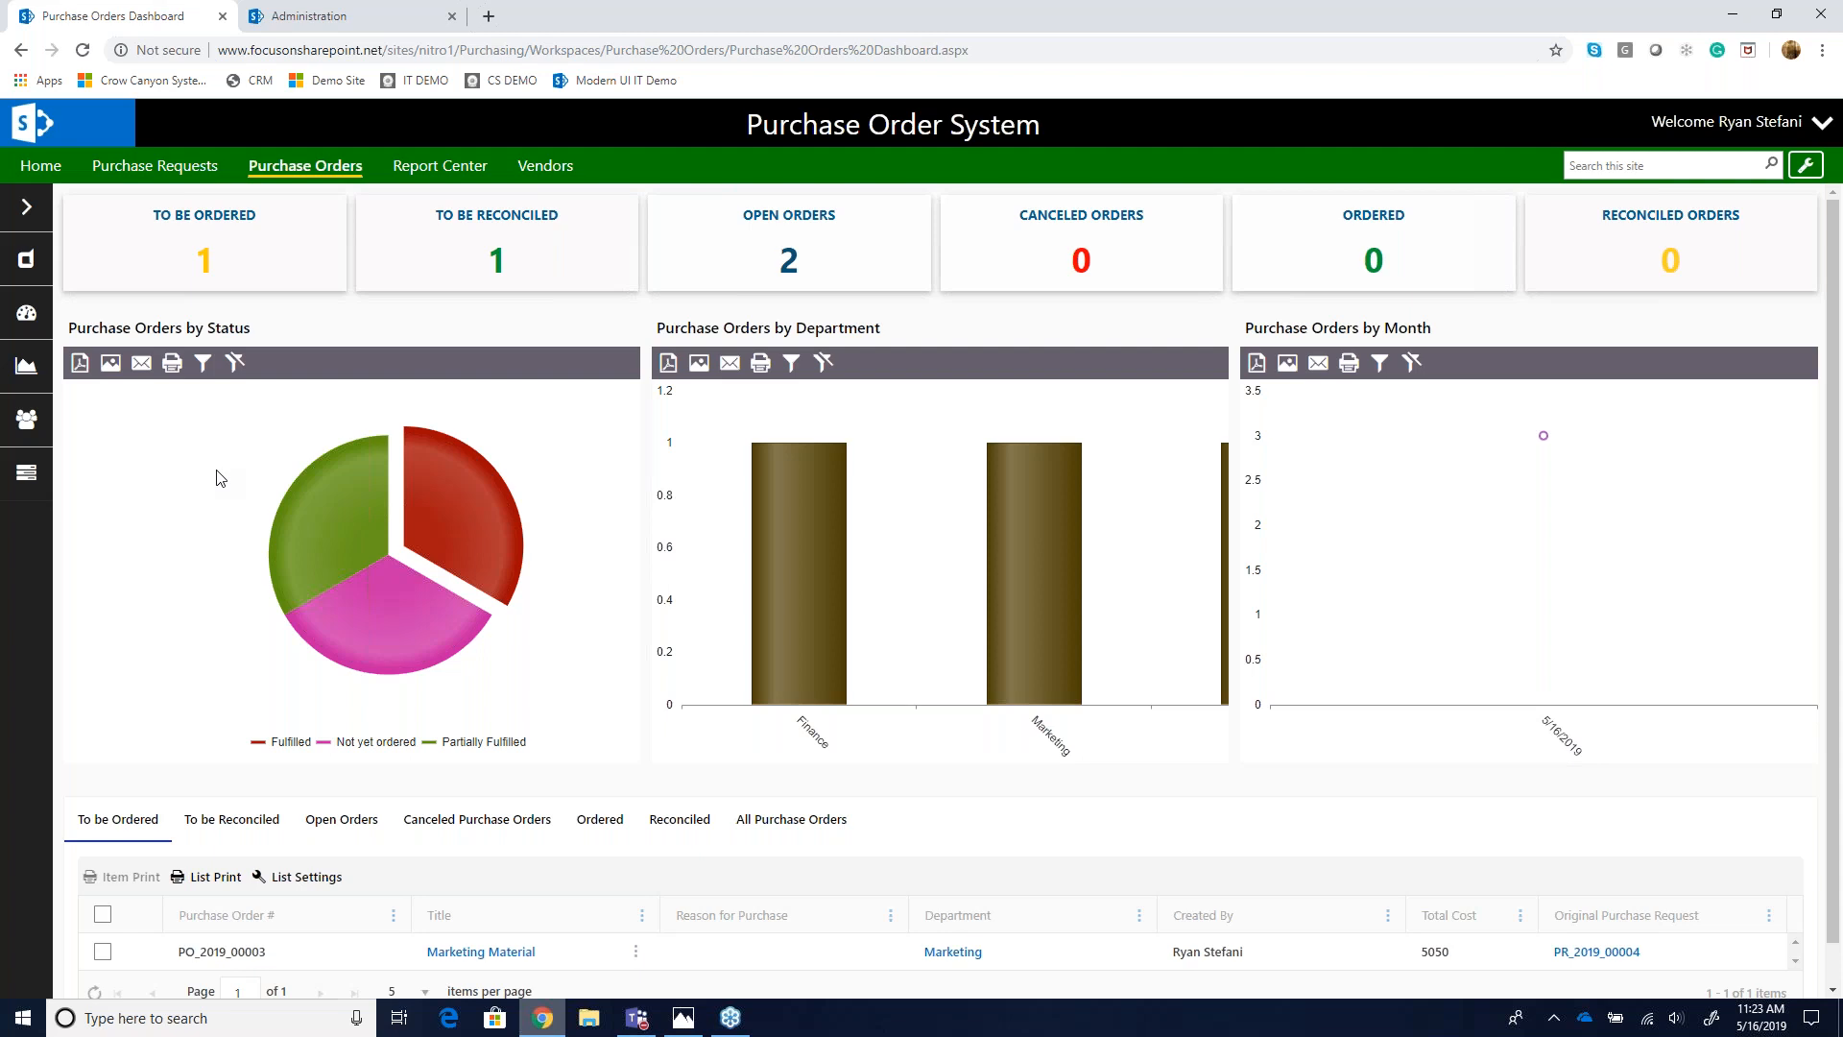
# - Open the Purchase Requests Dashboard from the navigation pane
pyautogui.click(27, 207)
pyautogui.click(96, 245)
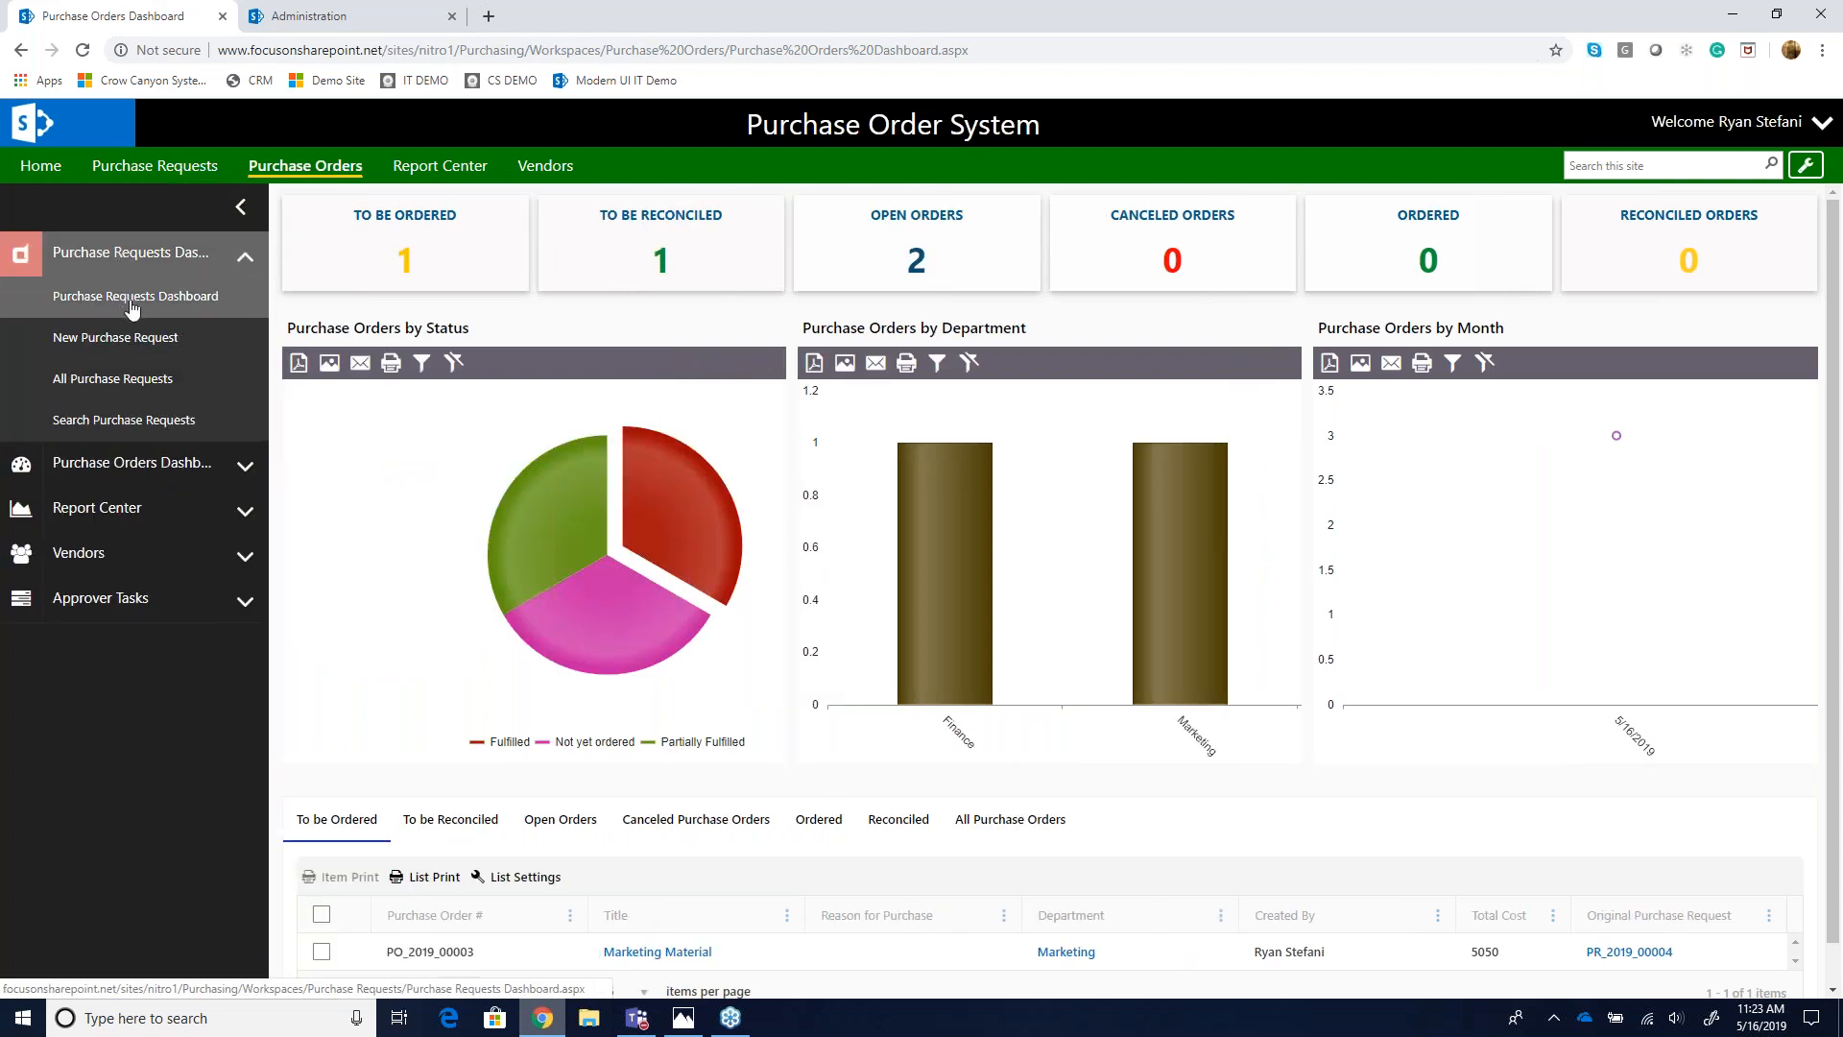
pyautogui.click(130, 299)
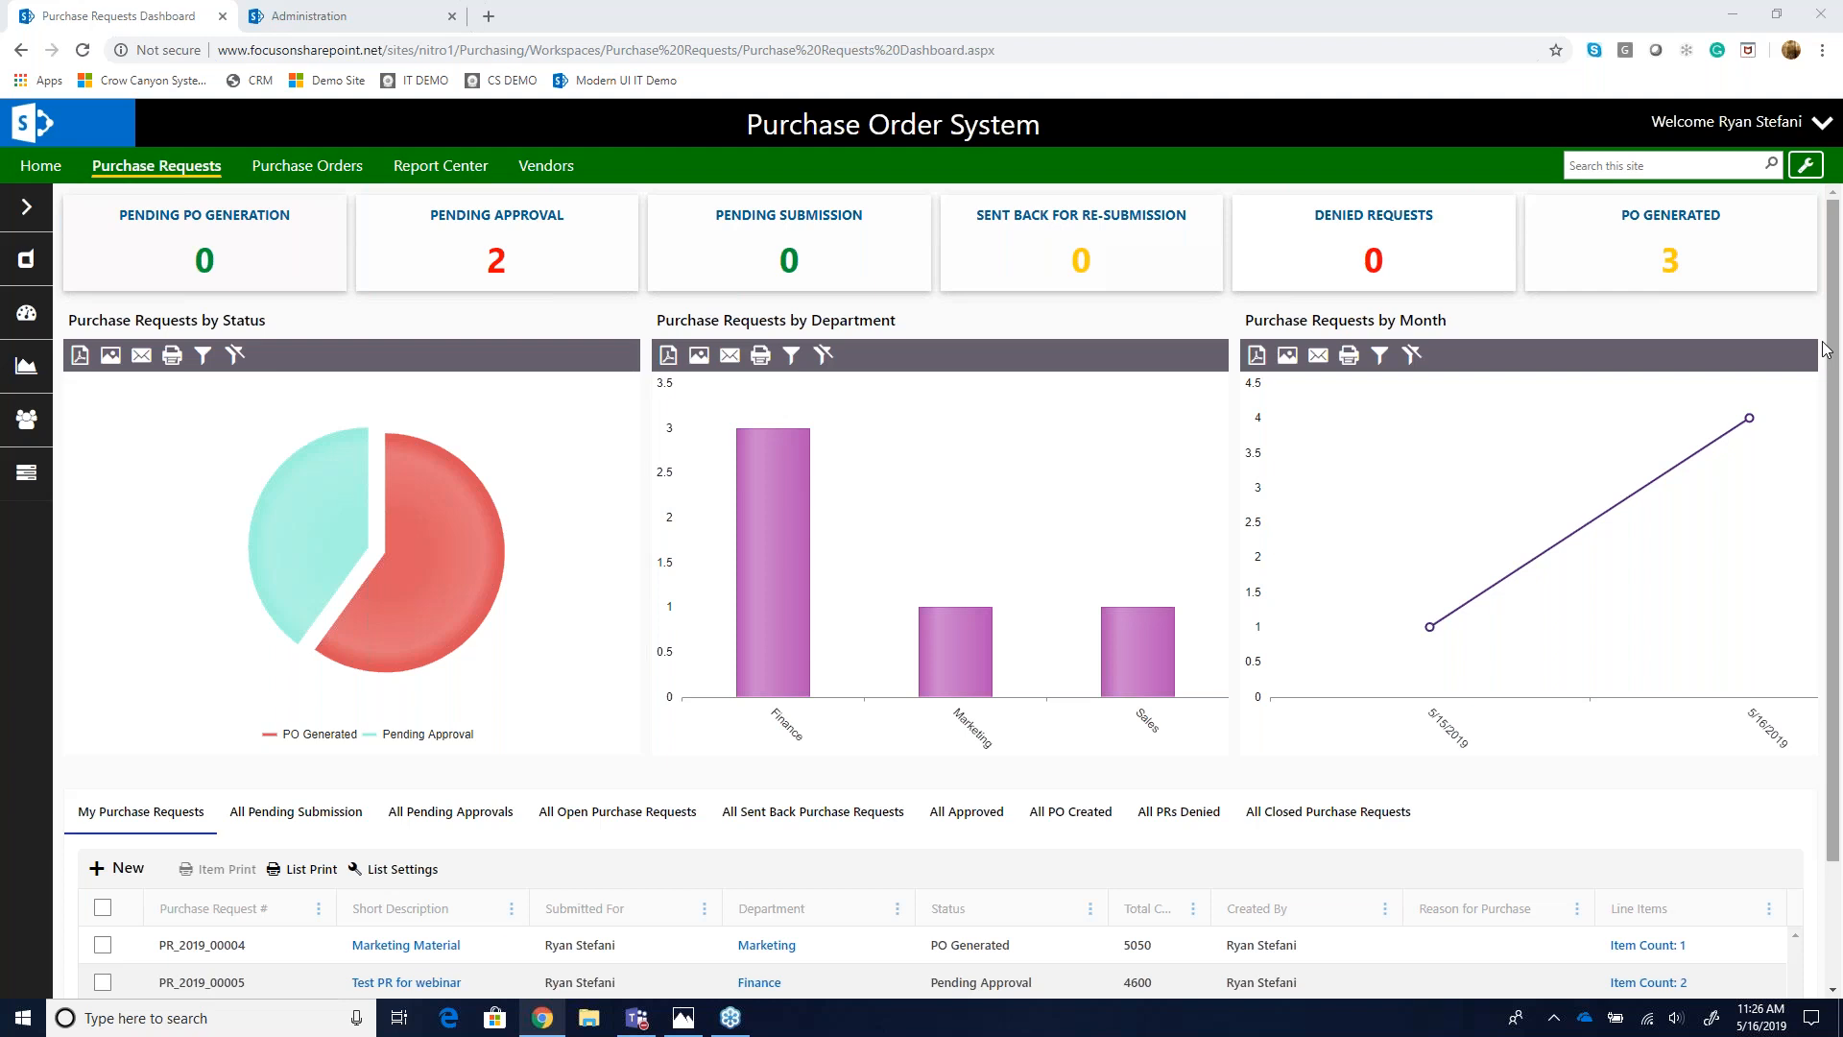
# - Open a new purchase request form and scroll through its fields
pyautogui.click(26, 210)
pyautogui.click(114, 336)
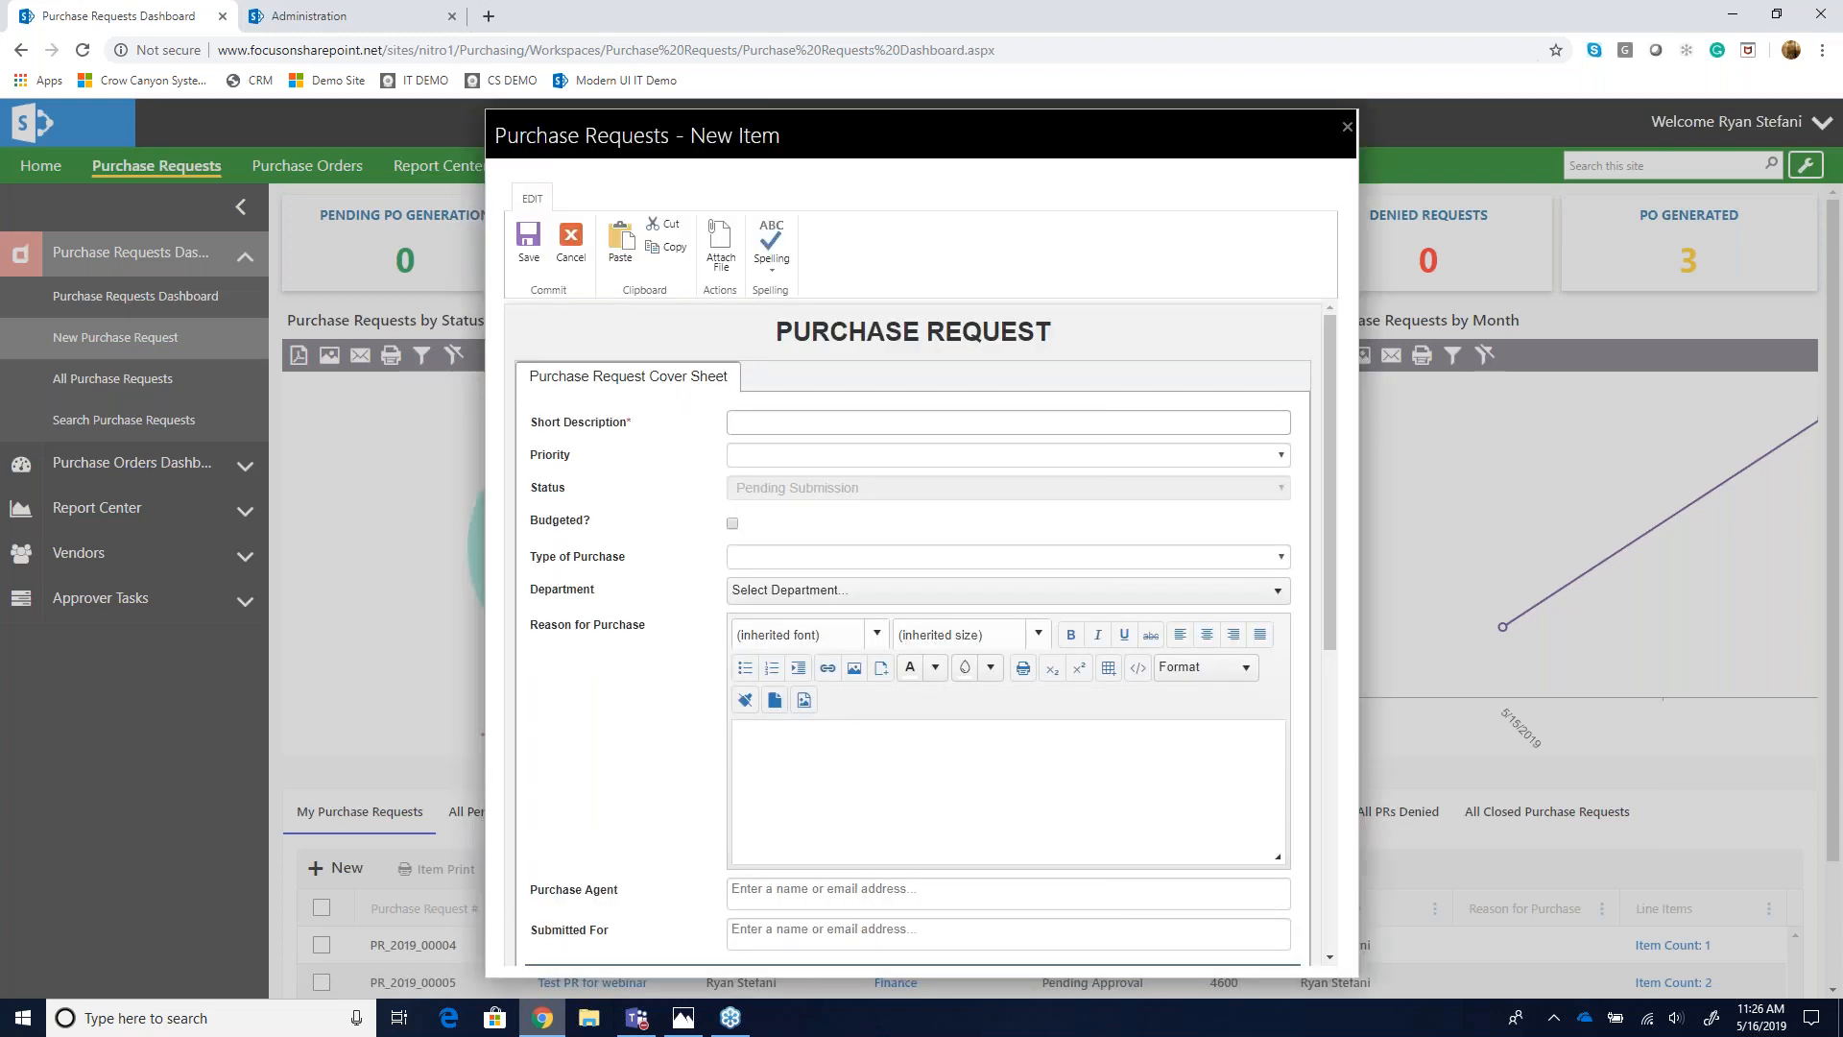
pyautogui.scroll(-2, 581, 688)
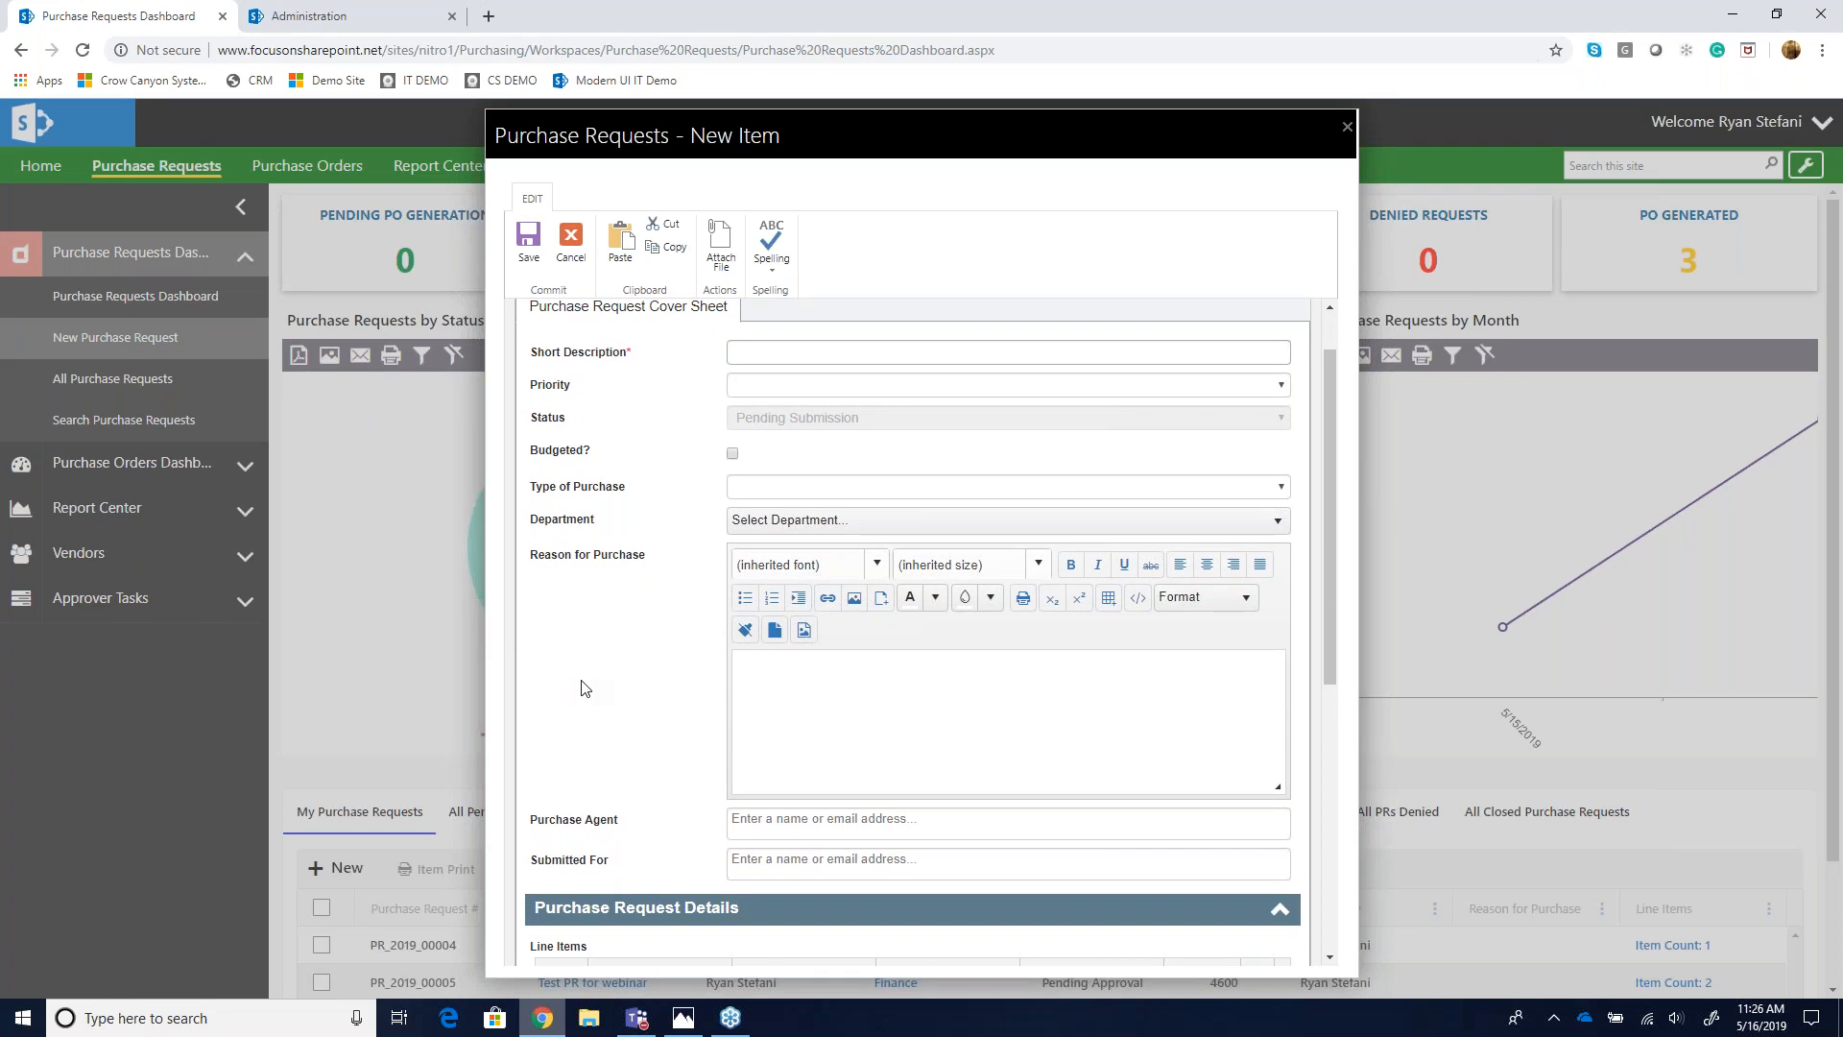
pyautogui.scroll(-1, 581, 688)
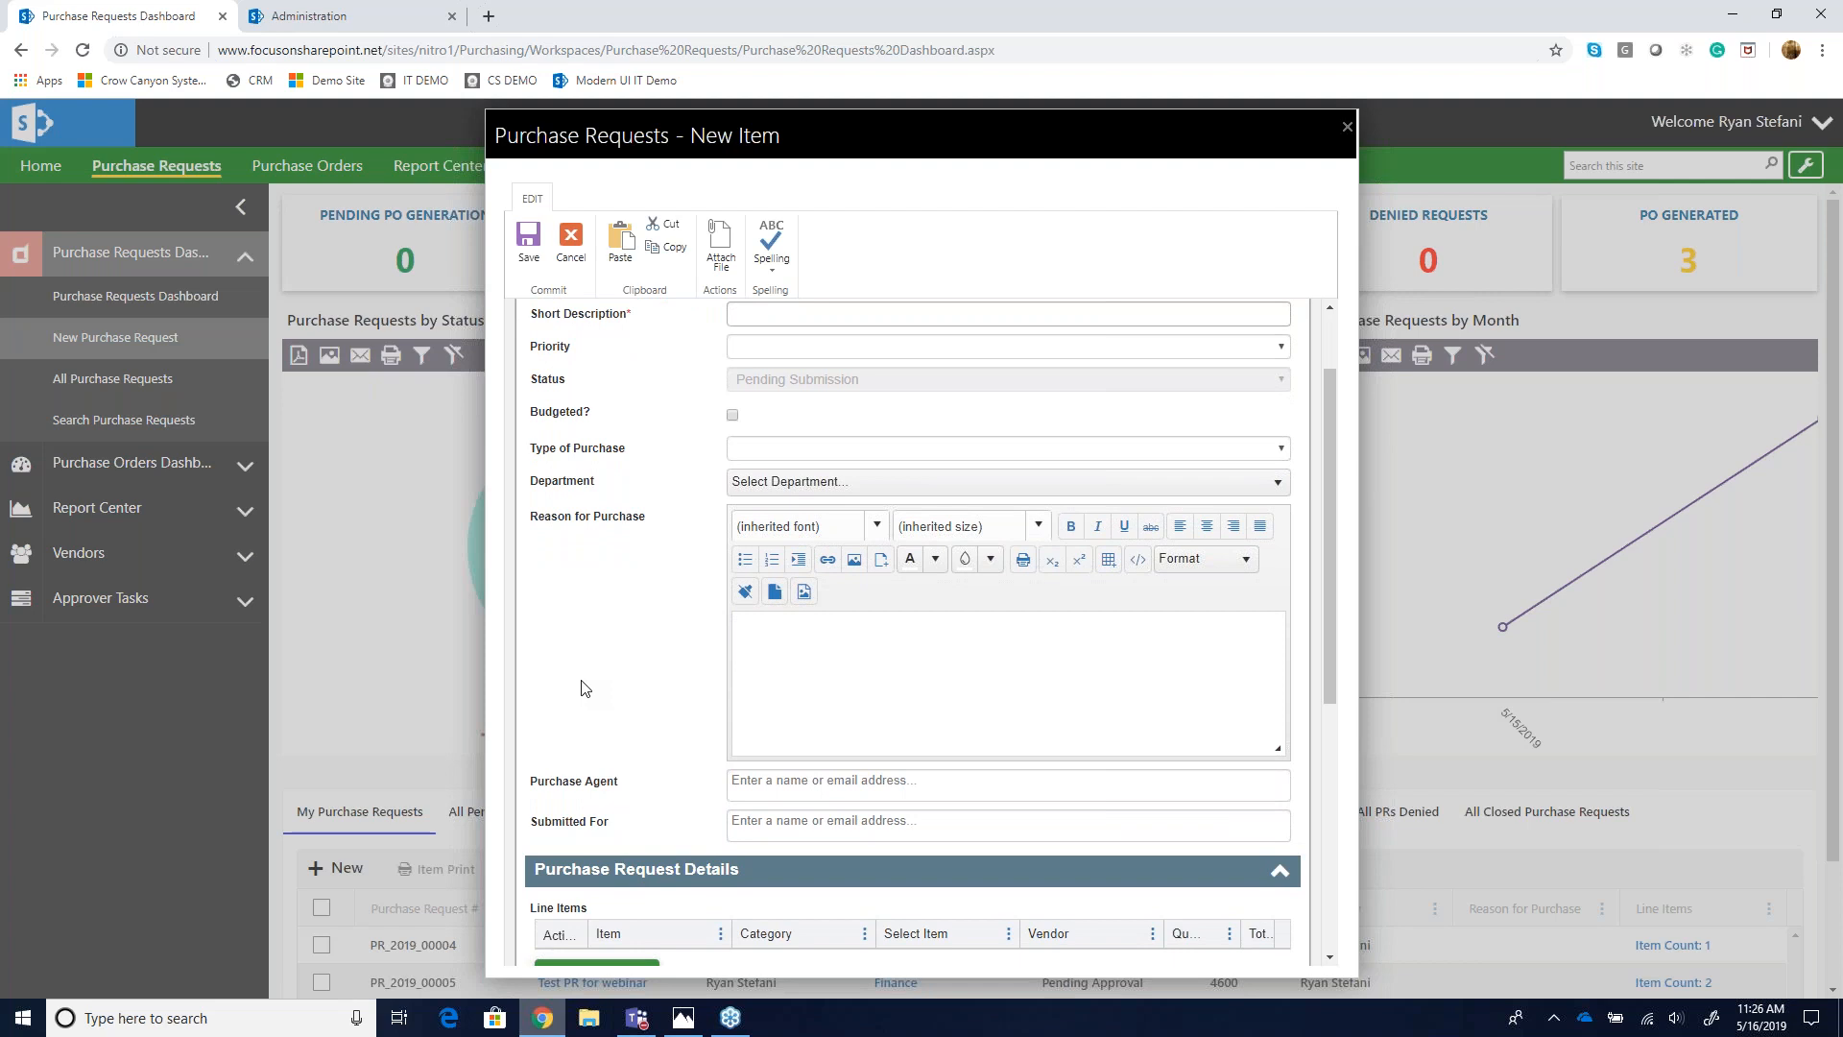
pyautogui.scroll(-2, 581, 687)
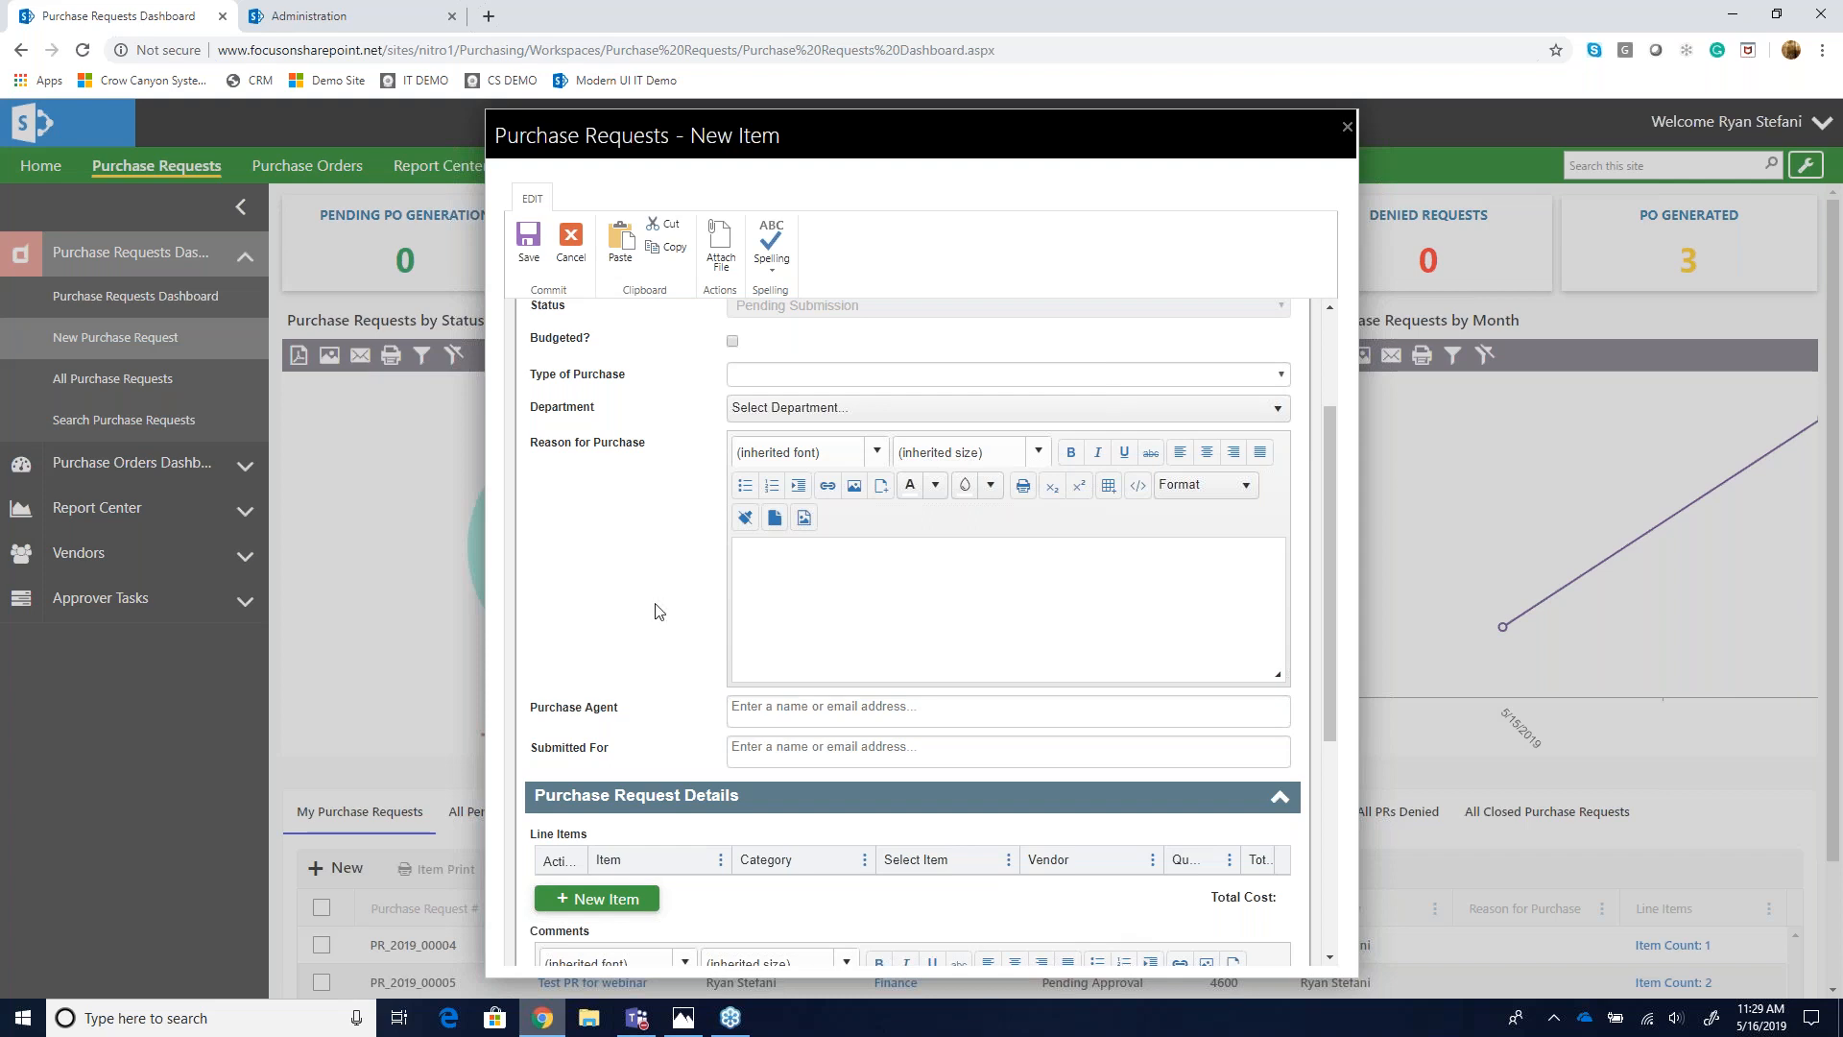
pyautogui.scroll(1, 658, 610)
pyautogui.scroll(2, 658, 610)
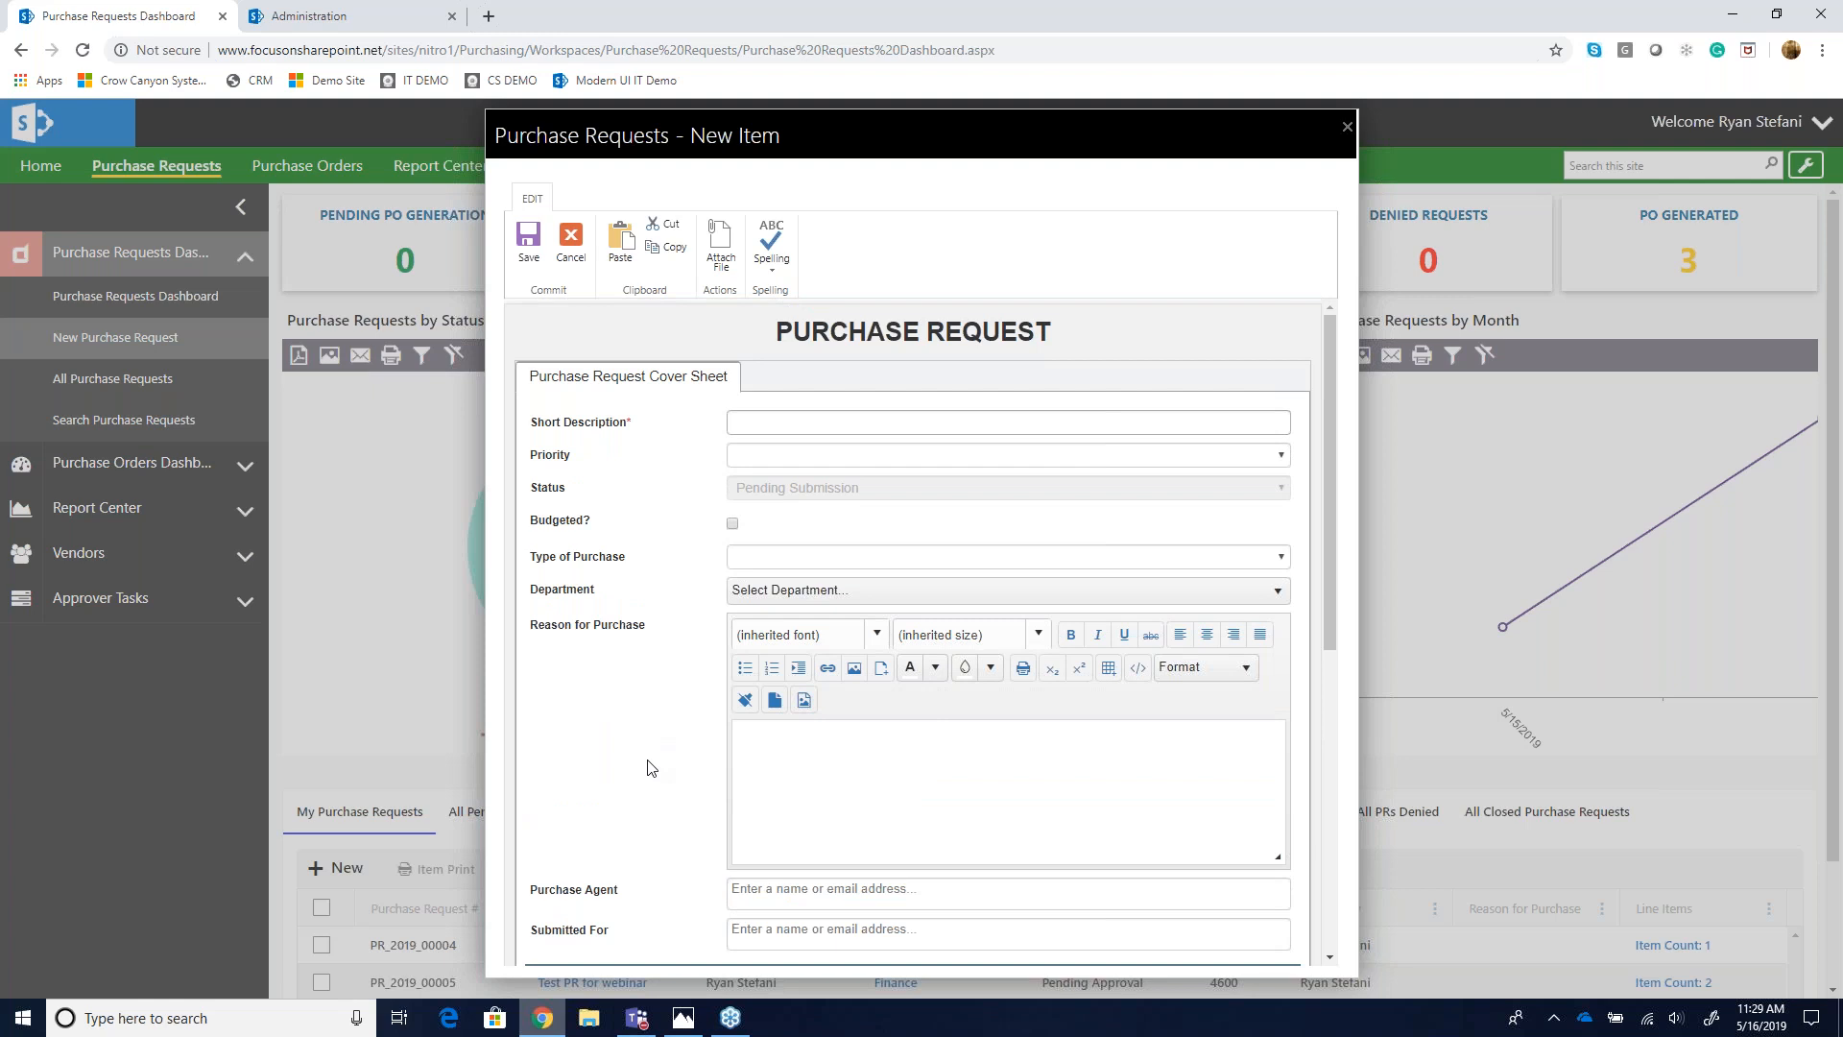
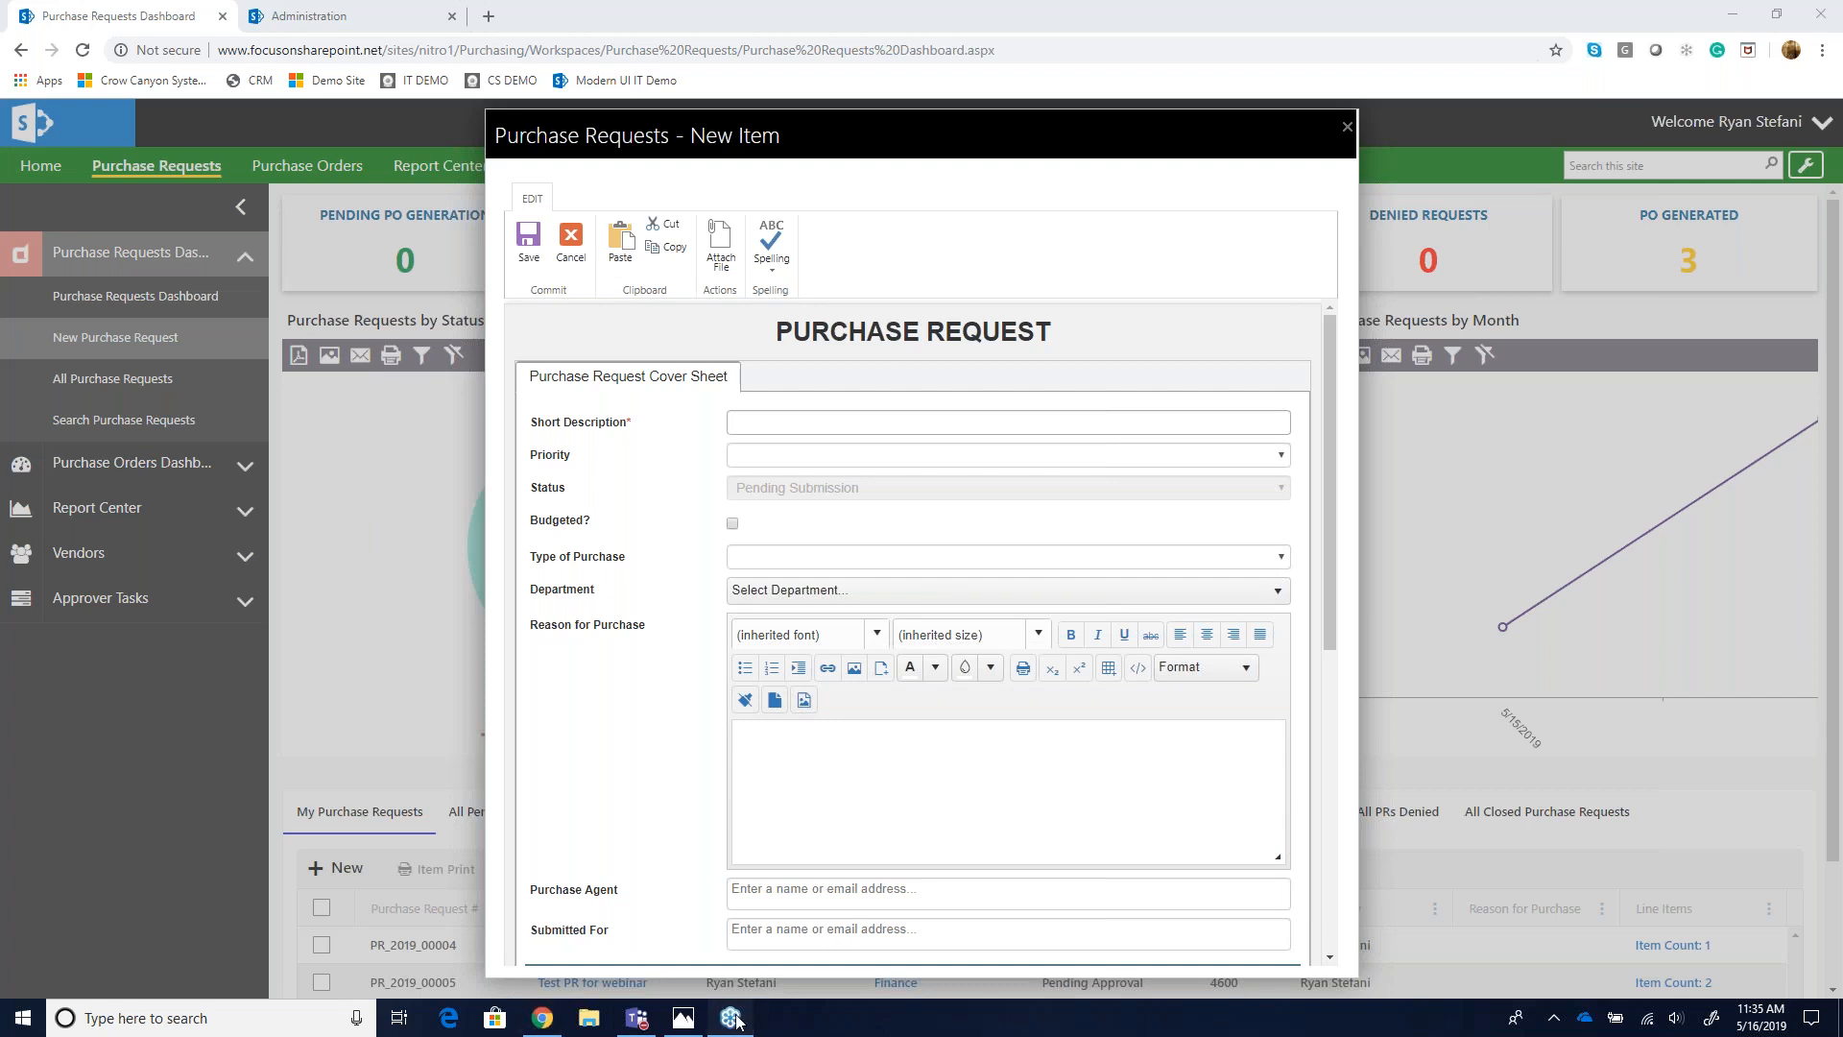
# - Switch to the Photos app showing the webinar's opening slide
pyautogui.click(683, 1020)
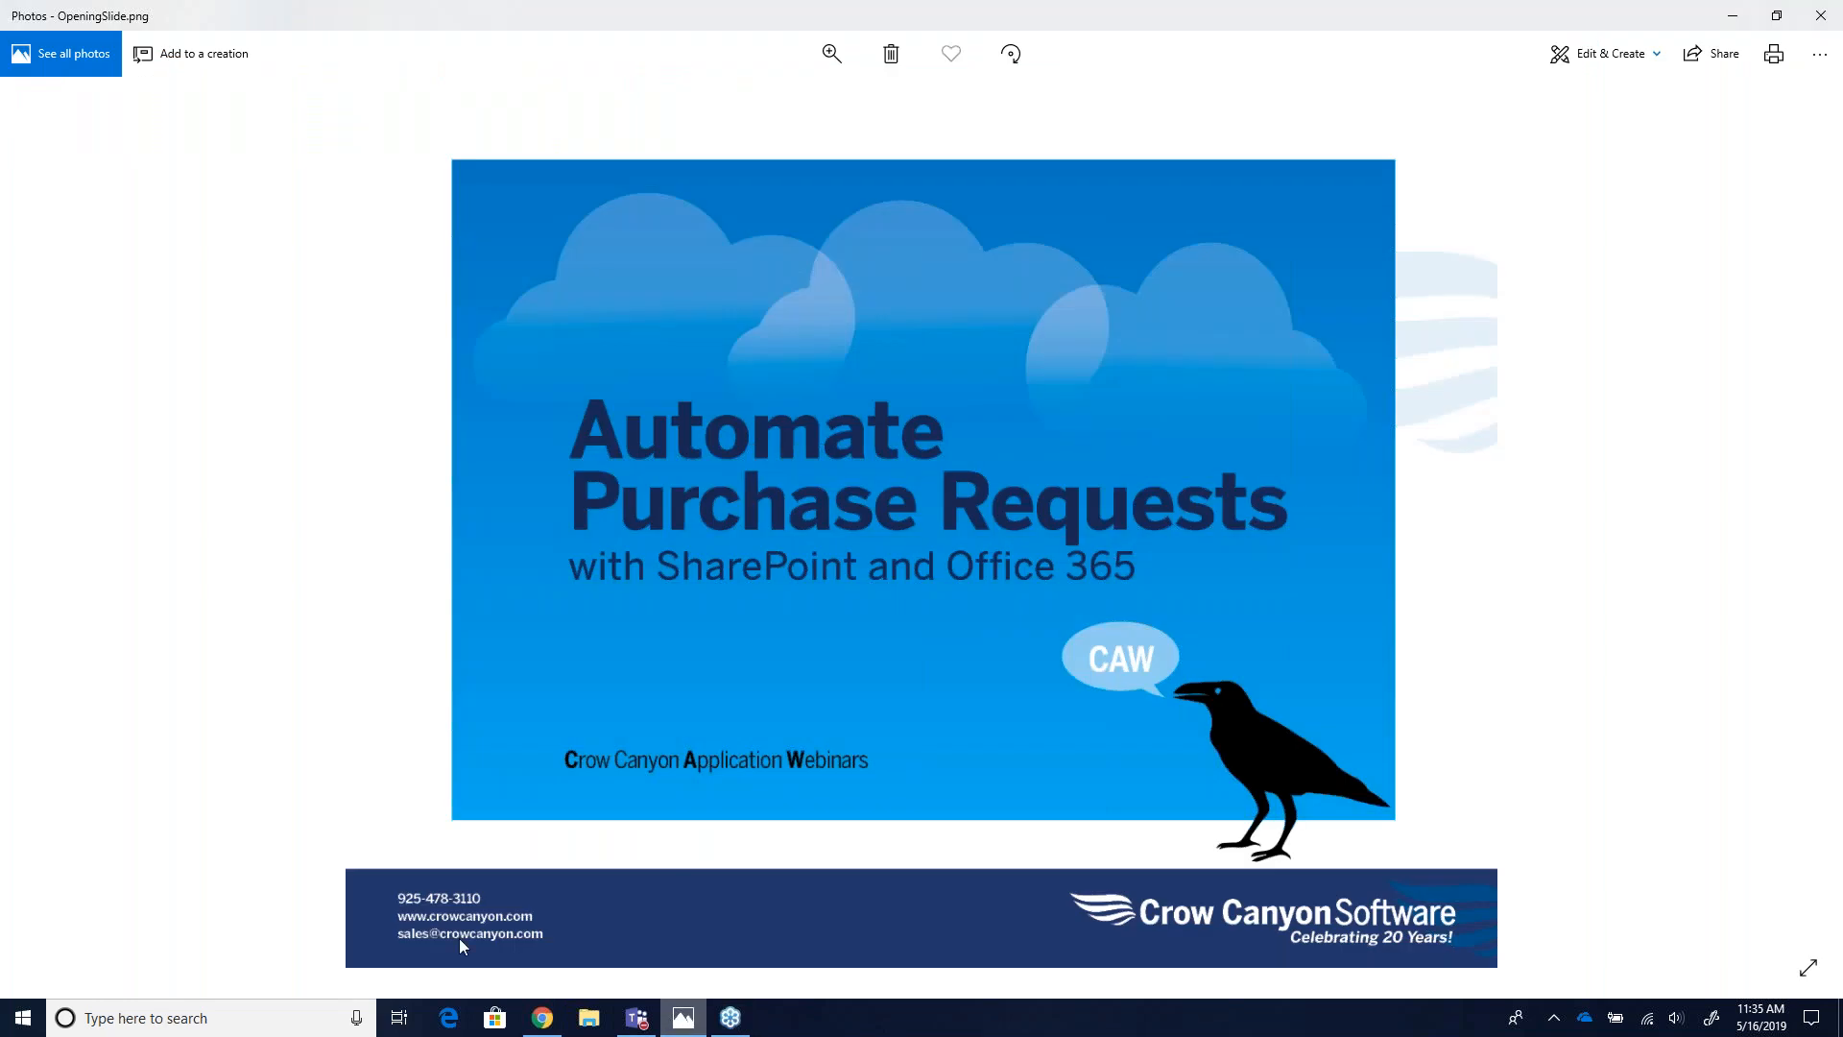